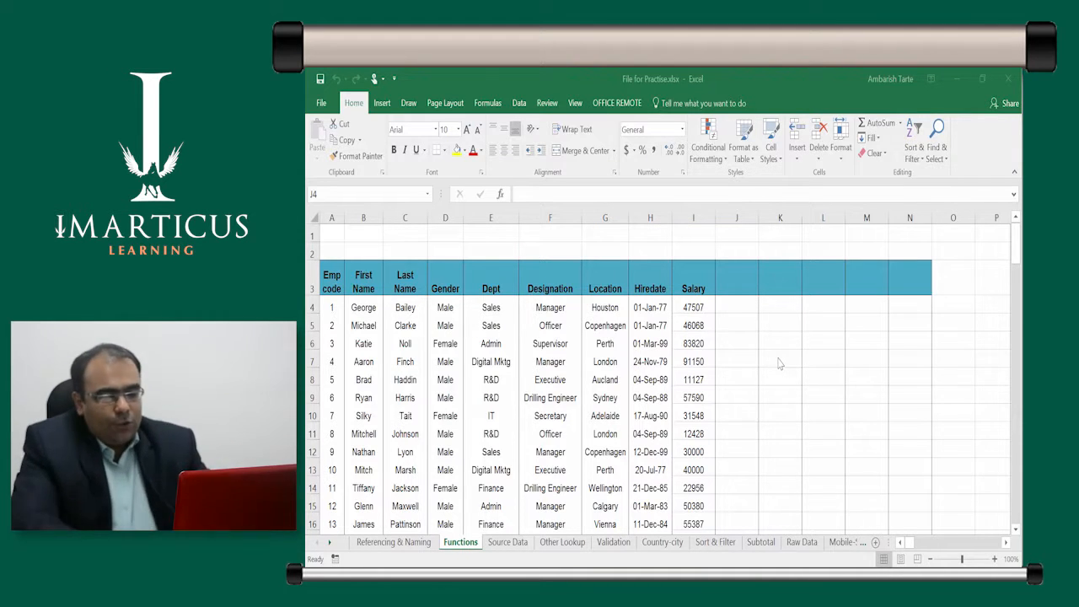
Examine how far the Salary column's data extends down the Functions sheet, from the header to the last record
{"action": "left_click", "coordinate": [733, 307]}
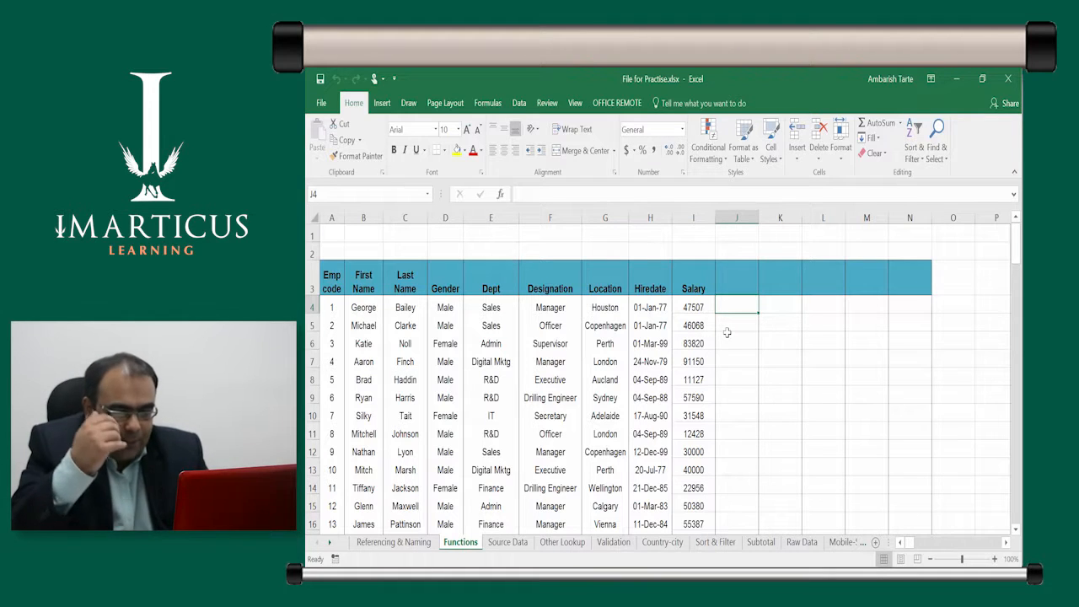
{"action": "key", "text": "Left"}
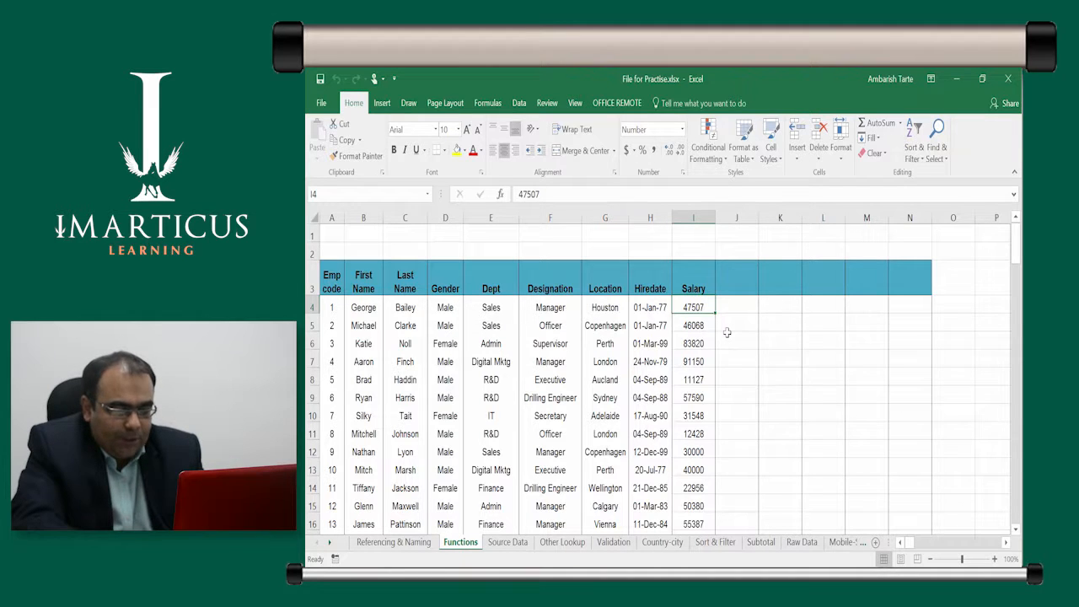
{"action": "key", "text": "ctrl+Down"}
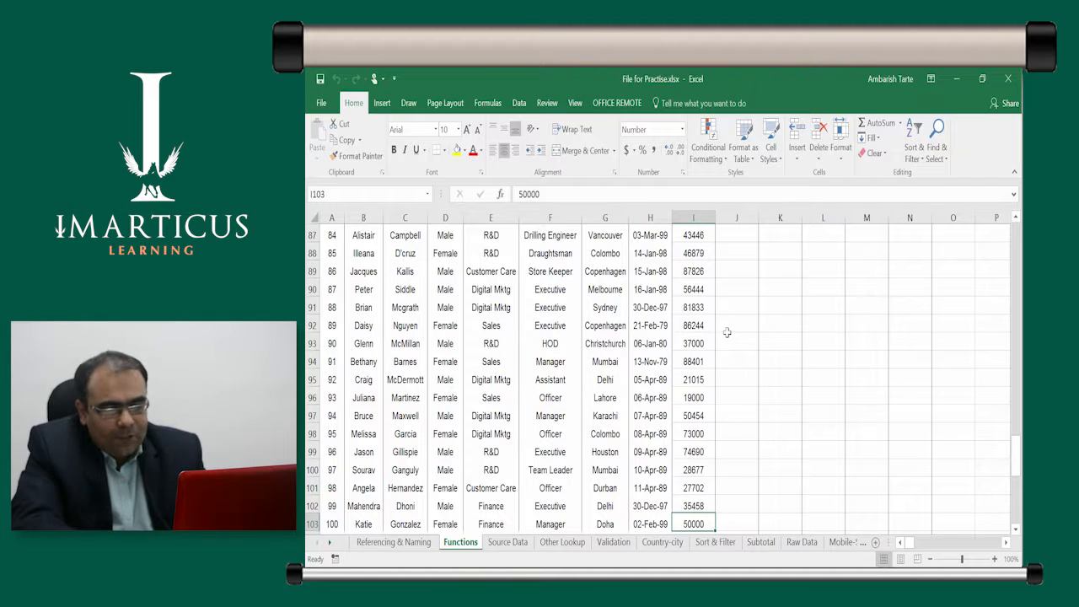
{"action": "key", "text": "ctrl+Down"}
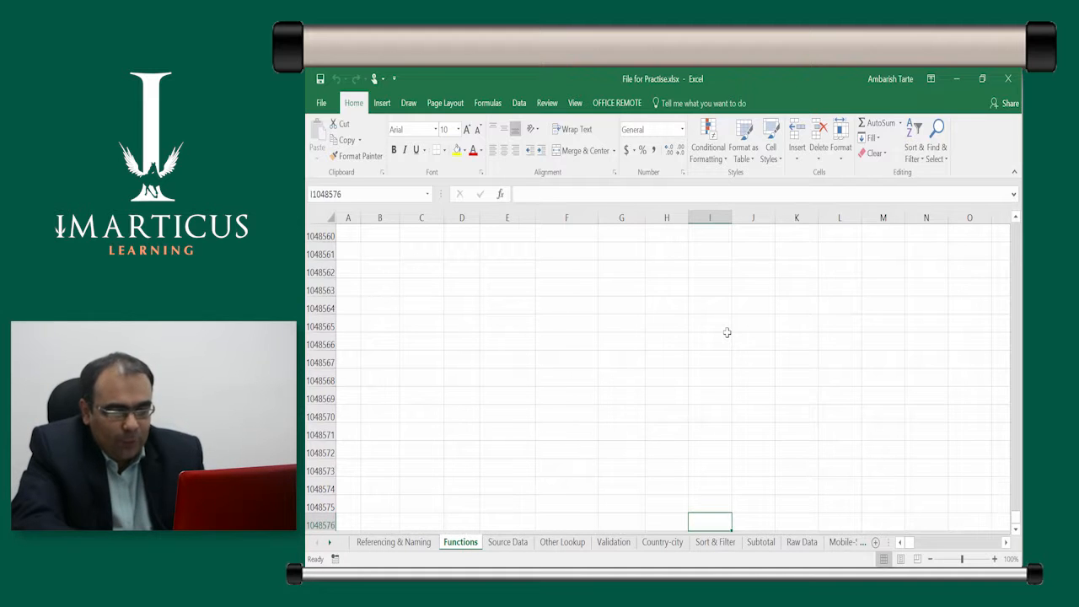
{"action": "key", "text": "ctrl+Up"}
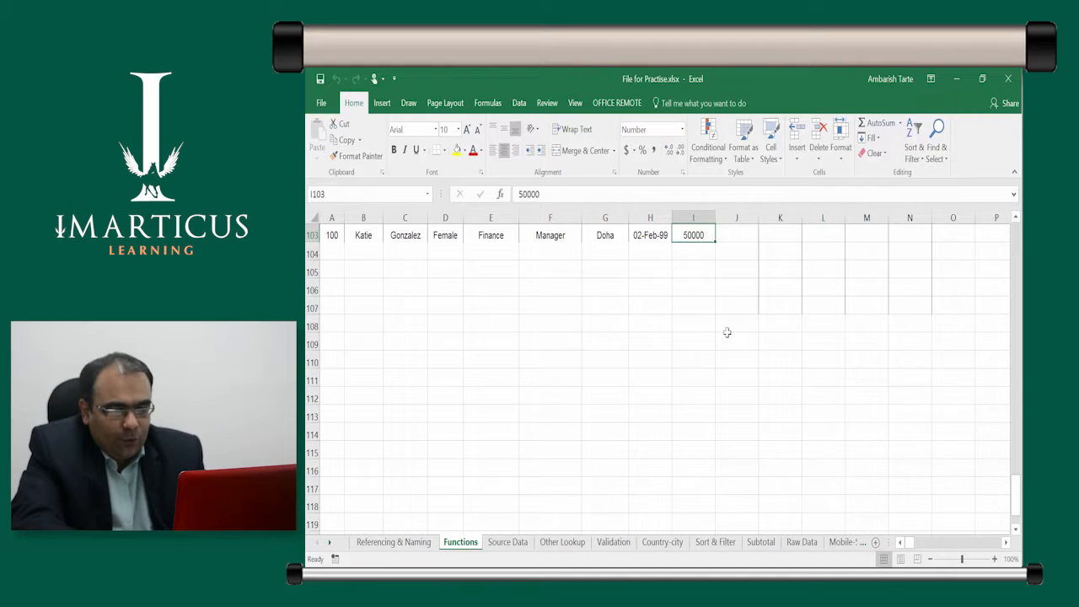
{"action": "key", "text": "ctrl+Down"}
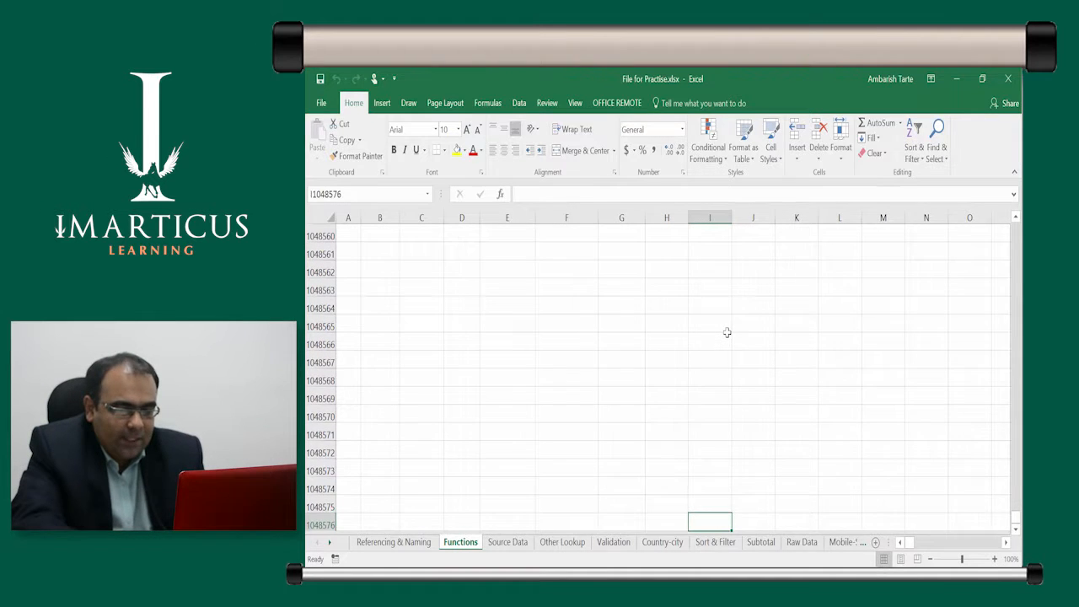
{"action": "key", "text": "ctrl+Up"}
{"action": "key", "text": "ctrl+Up"}
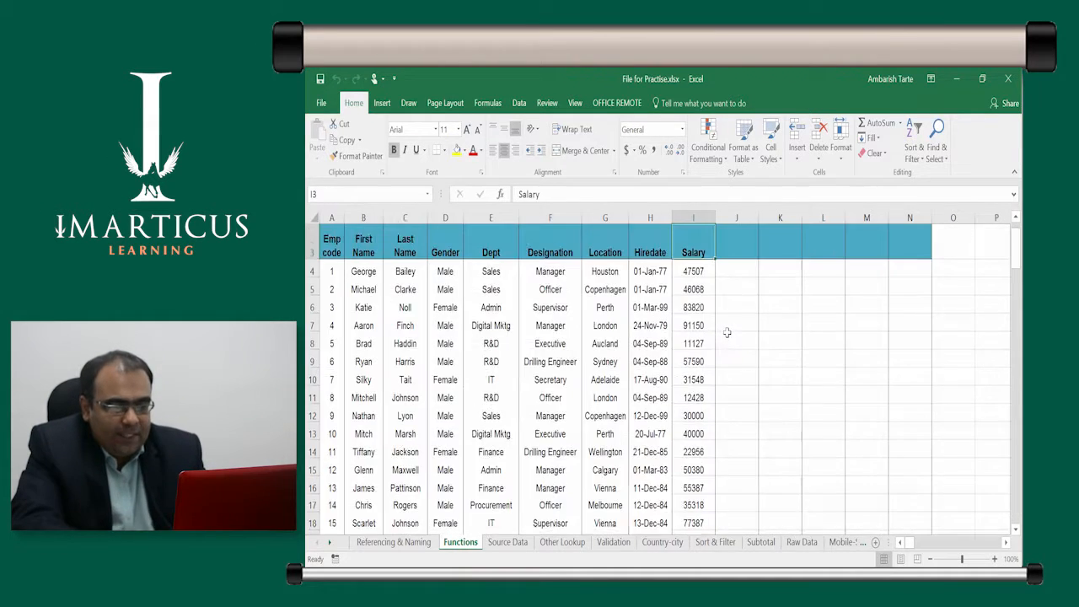
Look over the last employee records and their fields at the end of the table
{"action": "key", "text": "ctrl+Down"}
{"action": "key", "text": "Left"}
{"action": "key", "text": "Left"}
{"action": "key", "text": "Left"}
{"action": "key", "text": "Left"}
{"action": "key", "text": "Up"}
{"action": "key", "text": "Up"}
{"action": "key", "text": "Left"}
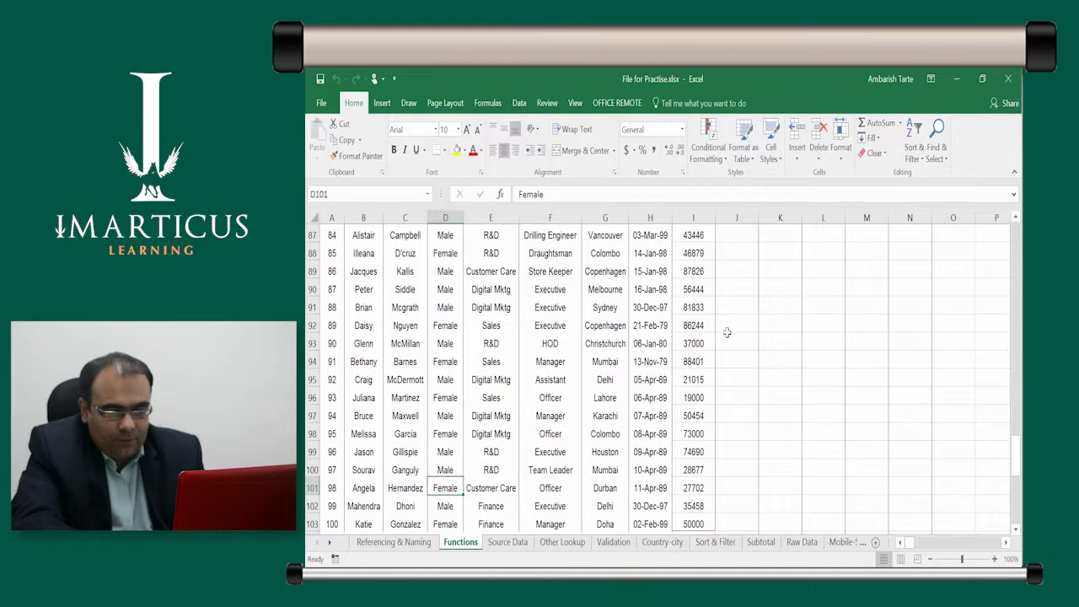
{"action": "key", "text": "Left"}
{"action": "key", "text": "Down"}
{"action": "key", "text": "Down"}
{"action": "key", "text": "Down"}
{"action": "key", "text": "Down"}
{"action": "key", "text": "Down"}
{"action": "key", "text": "Up"}
{"action": "key", "text": "Up"}
{"action": "key", "text": "Up"}
{"action": "key", "text": "Left"}
{"action": "key", "text": "Left"}
{"action": "key", "text": "Right"}
{"action": "key", "text": "Right"}
{"action": "key", "text": "Right"}
{"action": "key", "text": "Right"}
{"action": "key", "text": "Right"}
{"action": "key", "text": "Right"}
{"action": "key", "text": "Right"}
{"action": "key", "text": "Up"}
{"action": "key", "text": "Left"}
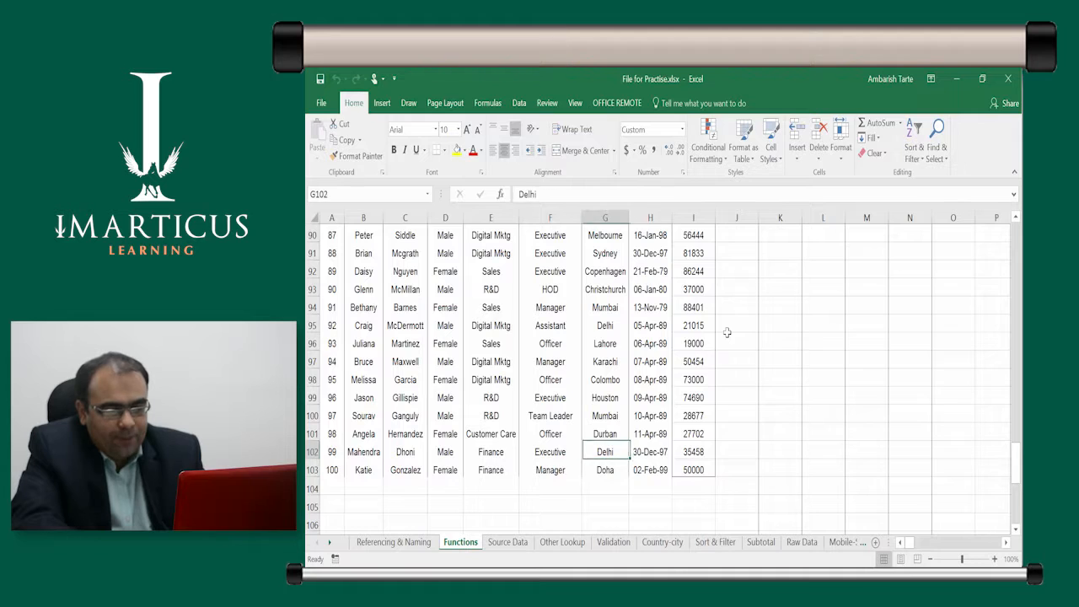
Review the table's column headings and the first employee record from Emp code across to Salary
{"action": "key", "text": "ctrl+Home"}
{"action": "key", "text": "Right"}
{"action": "key", "text": "Right"}
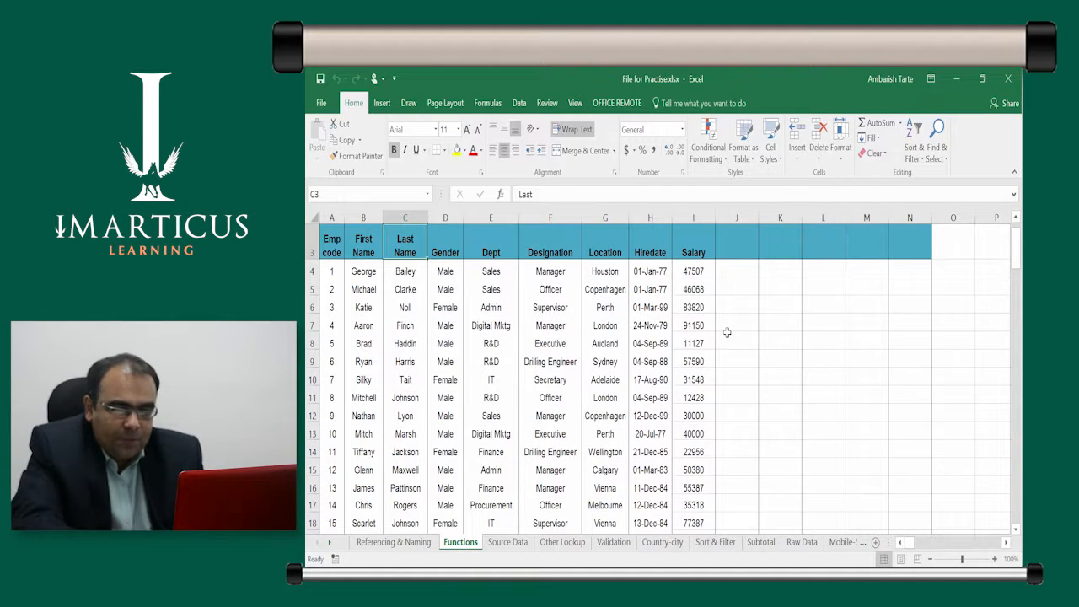
{"action": "key", "text": "Right"}
{"action": "key", "text": "Right"}
{"action": "key", "text": "Down"}
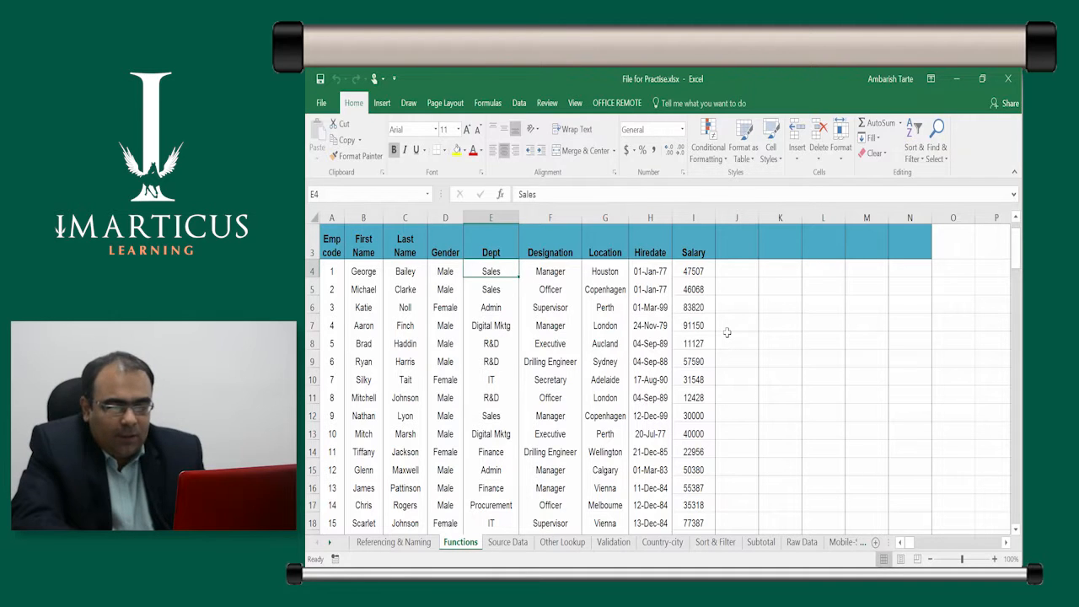
{"action": "key", "text": "Left"}
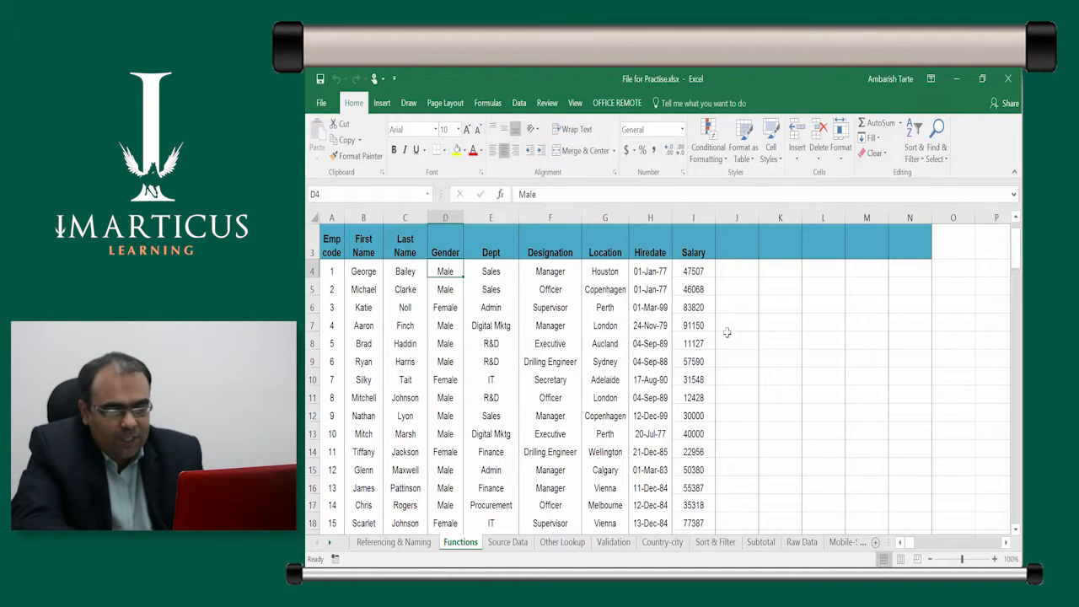
{"action": "key", "text": "Right"}
{"action": "key", "text": "Right"}
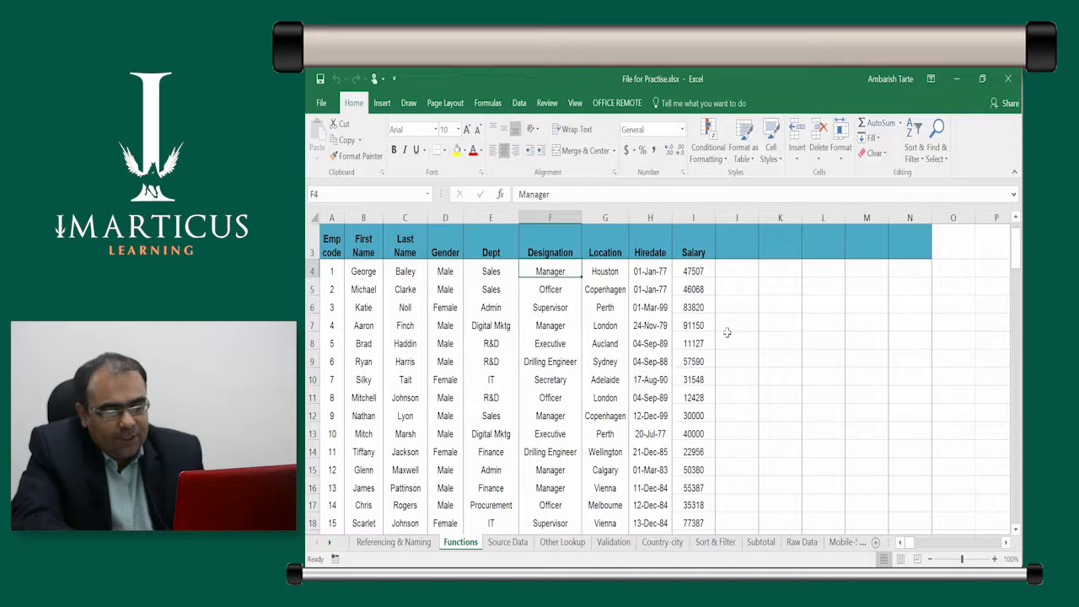
{"action": "key", "text": "Right"}
{"action": "key", "text": "Right"}
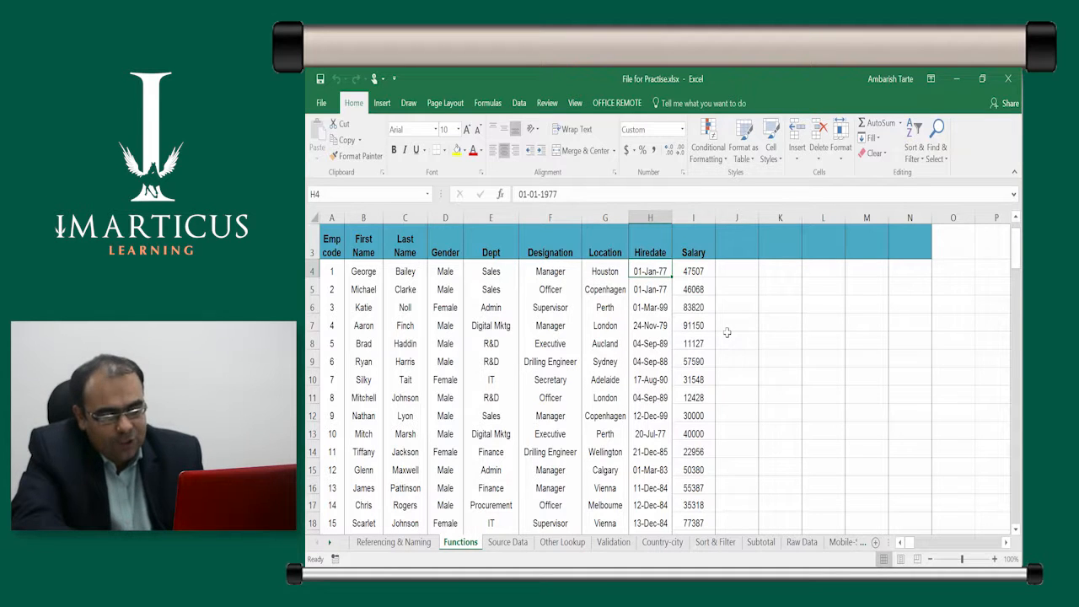
{"action": "key", "text": "Right"}
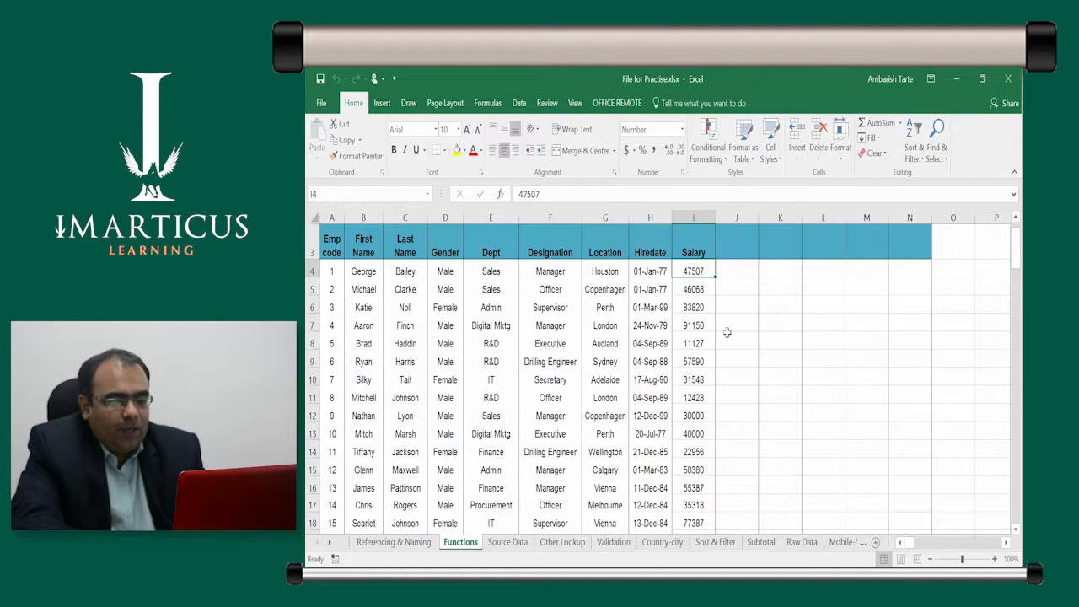
{"action": "key", "text": "Right"}
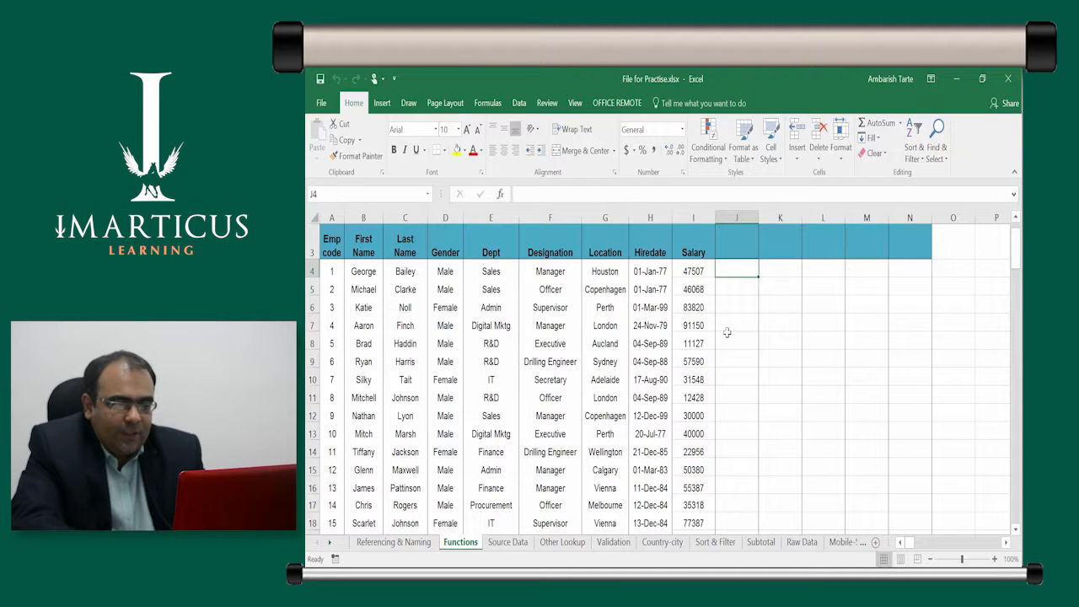
{"action": "key", "text": "Left"}
{"action": "key", "text": "Right"}
{"action": "key", "text": "Left"}
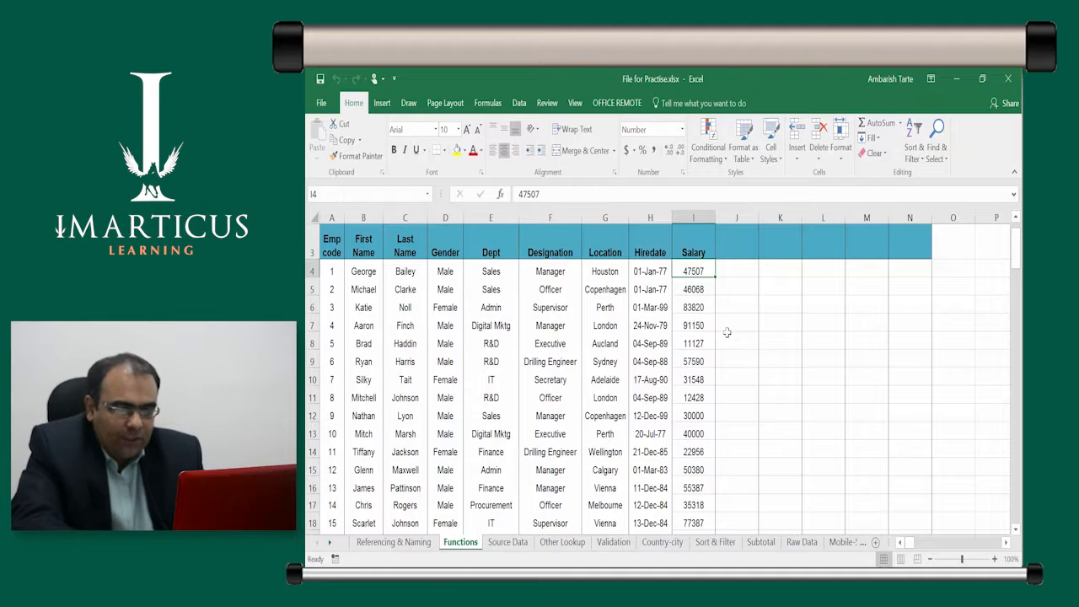
Begin an IF function in cell J4, beside the first employee's salary
{"action": "key", "text": "Right"}
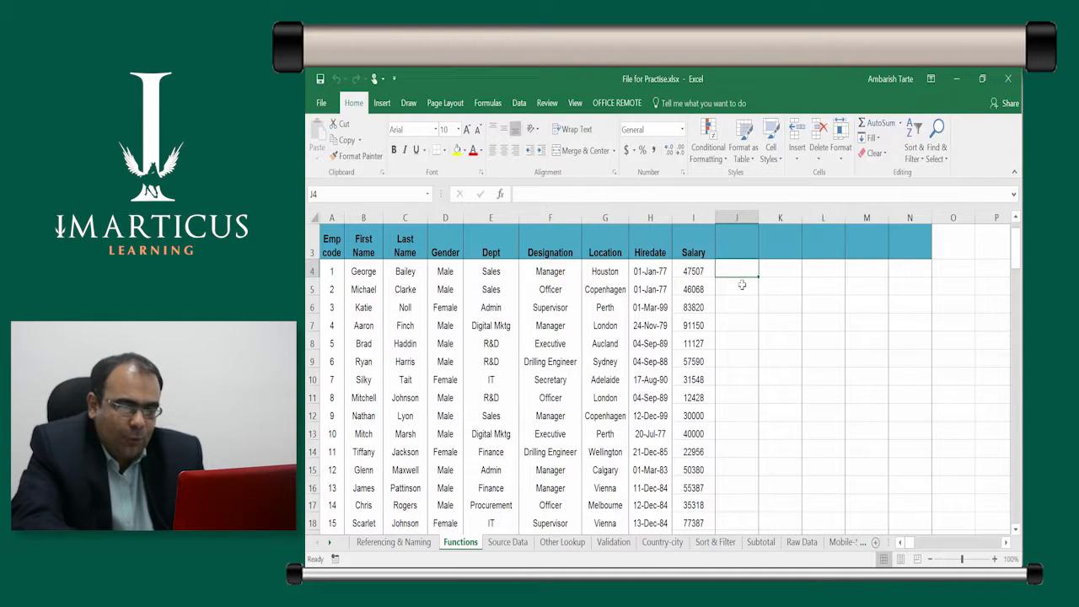
{"action": "type", "text": "="}
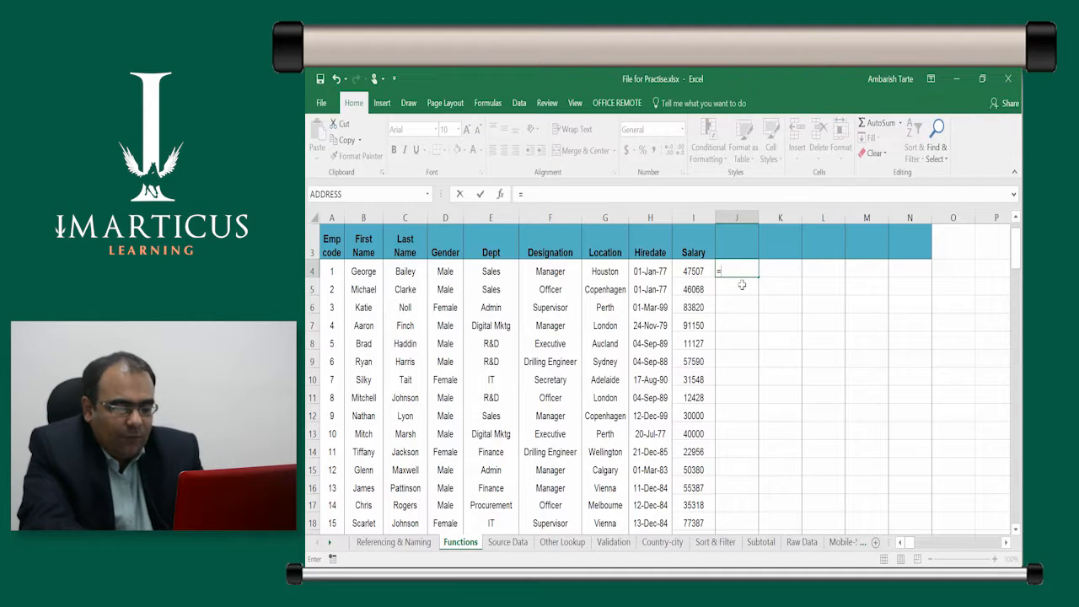
{"action": "type", "text": "if"}
{"action": "key", "text": "Tab"}
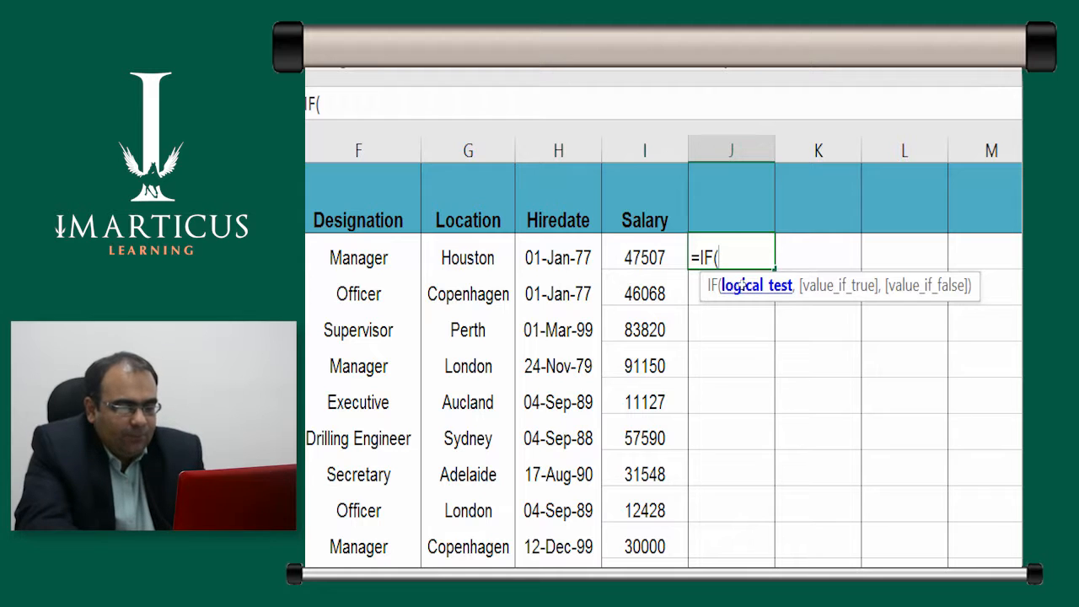
{"action": "key", "text": "BackSpace"}
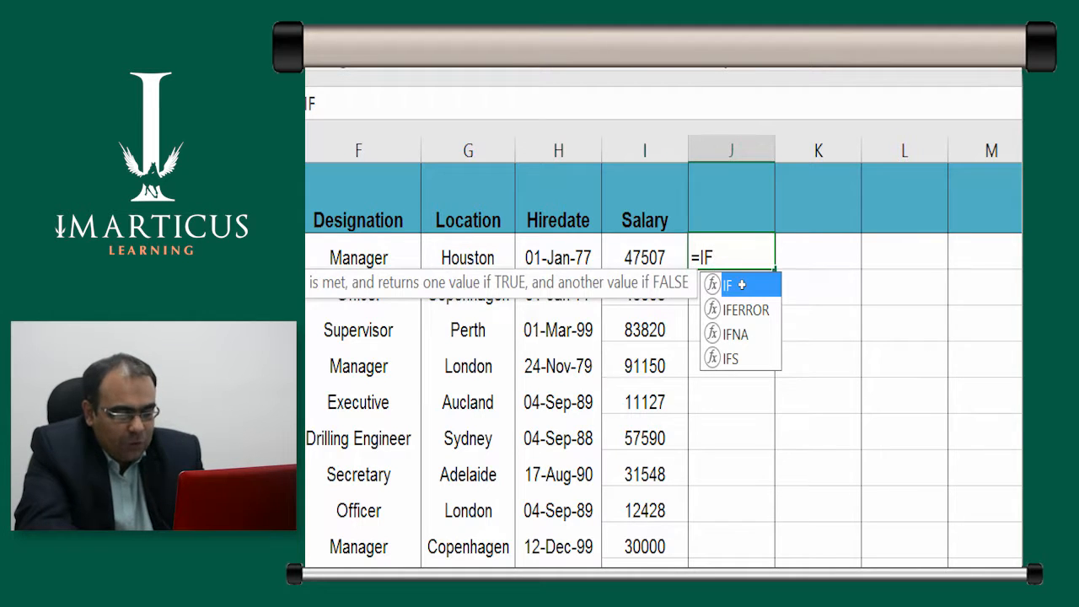
{"action": "double_click", "coordinate": [741, 285]}
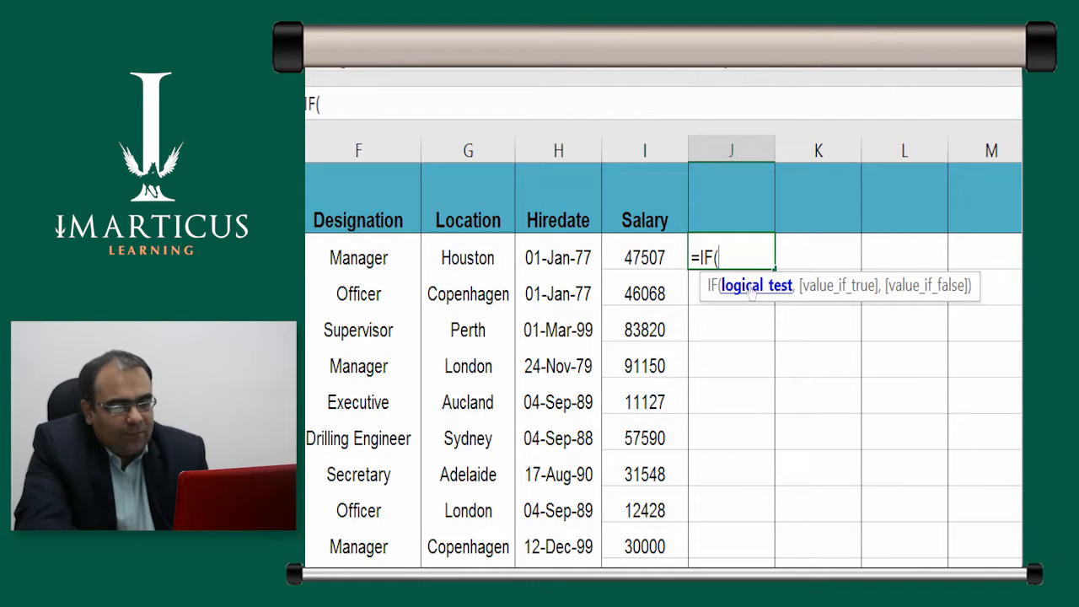
Enter I4>40000 as the IF function's logical test and continue to the value-if-true argument
{"action": "key", "text": "Left"}
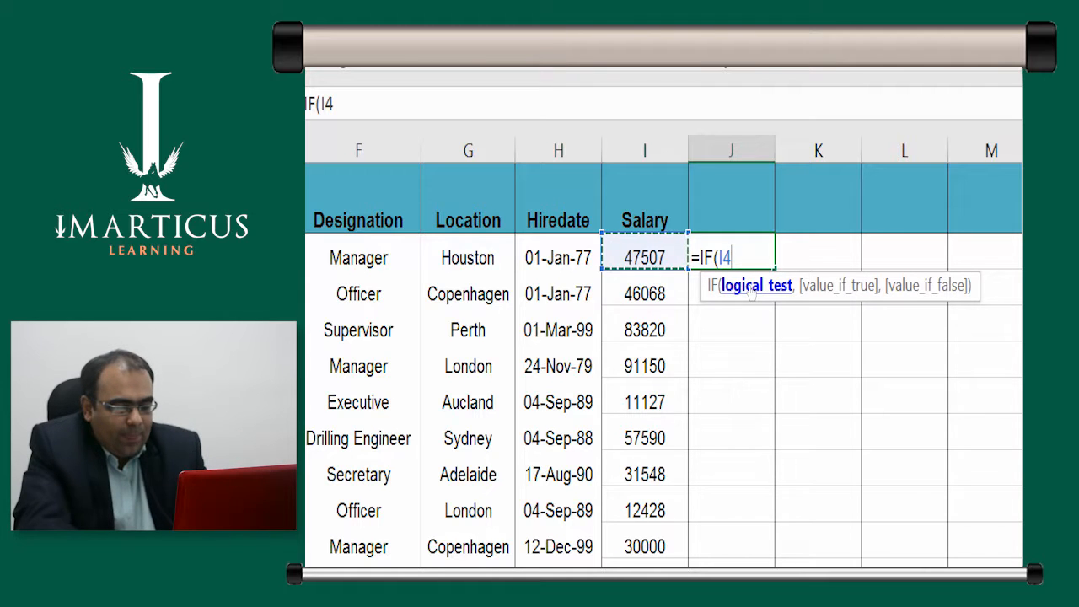
{"action": "type", "text": ">"}
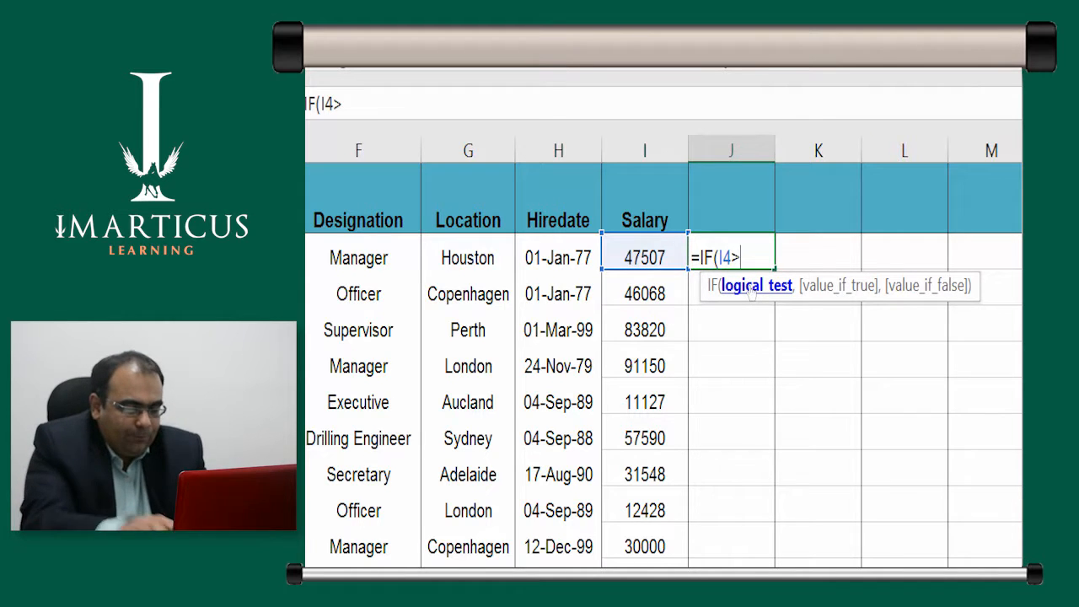
{"action": "type", "text": "4000"}
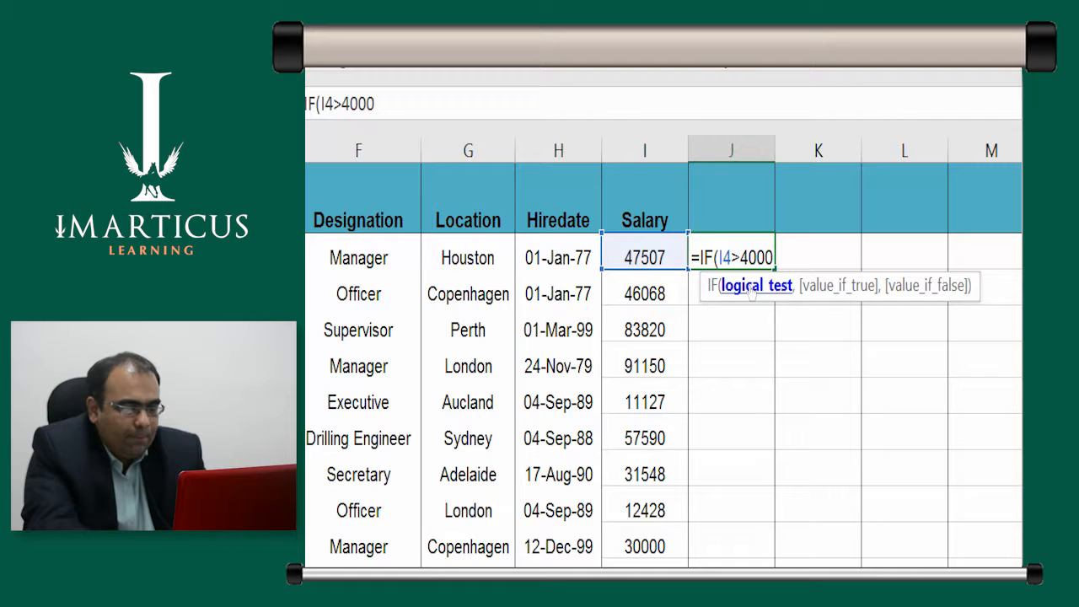
{"action": "type", "text": "0"}
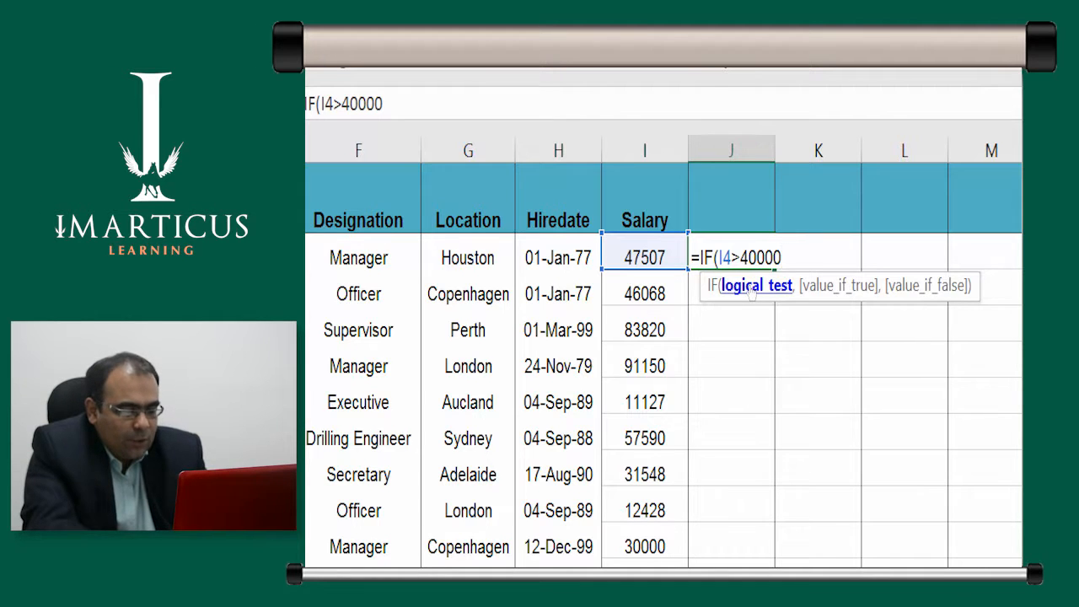
{"action": "type", "text": ","}
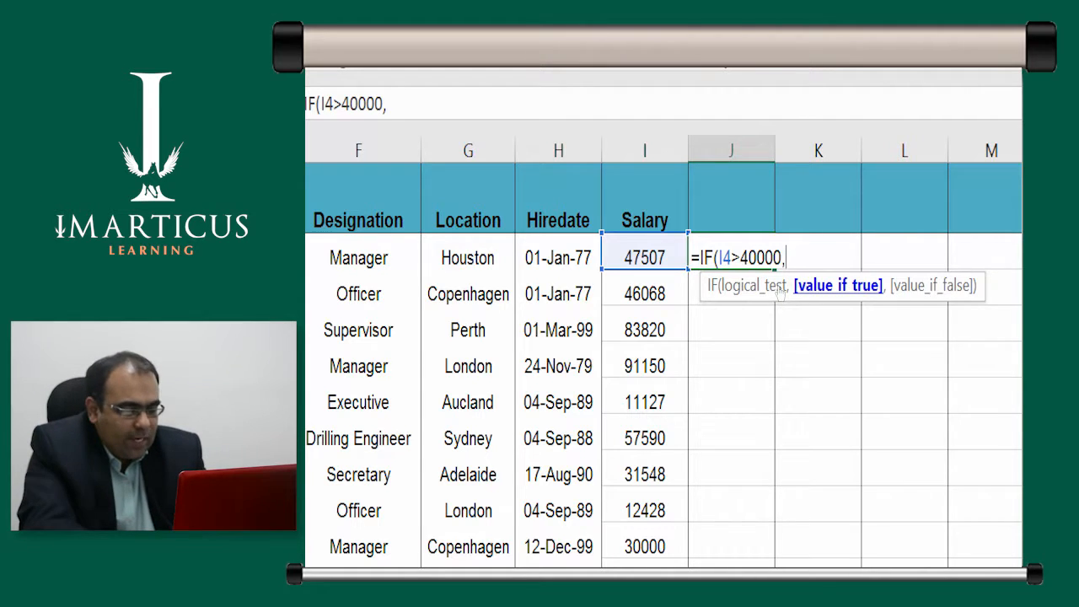
{"action": "type", "text": "average s"}
{"action": "key", "text": "BackSpace"}
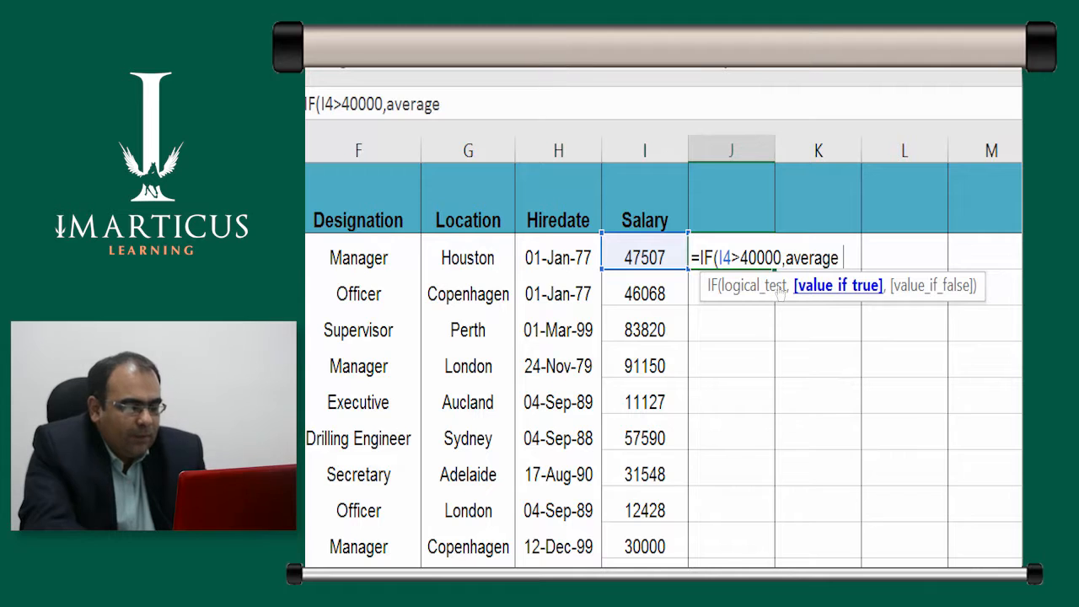
{"action": "key", "text": "BackSpace"}
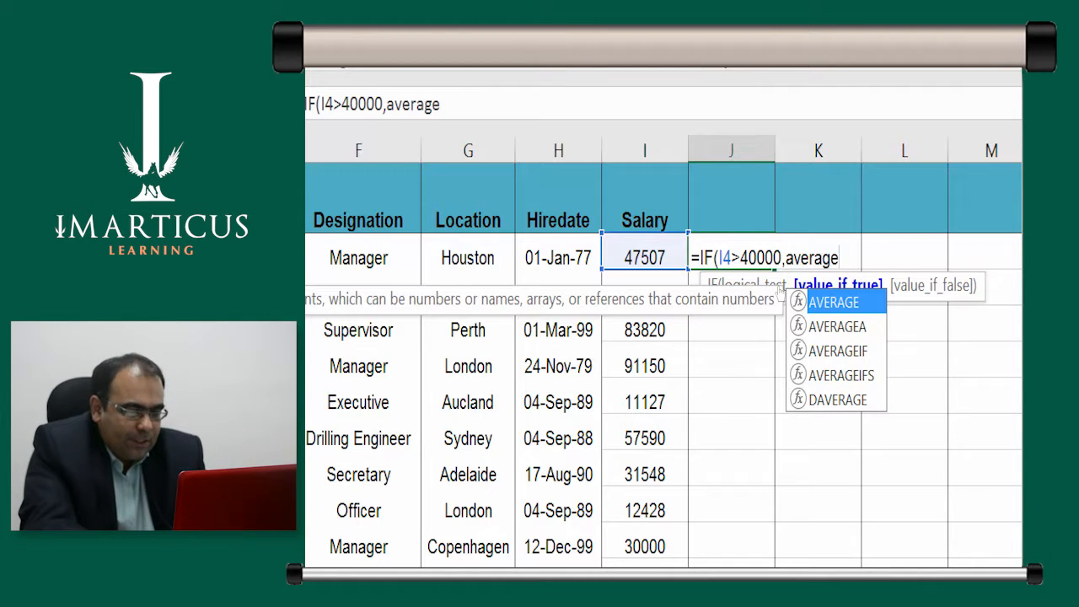
{"action": "key", "text": "BackSpace"}
{"action": "key", "text": "BackSpace"}
{"action": "key", "text": "BackSpace"}
{"action": "key", "text": "BackSpace"}
{"action": "key", "text": "BackSpace"}
{"action": "key", "text": "BackSpace"}
{"action": "key", "text": "BackSpace"}
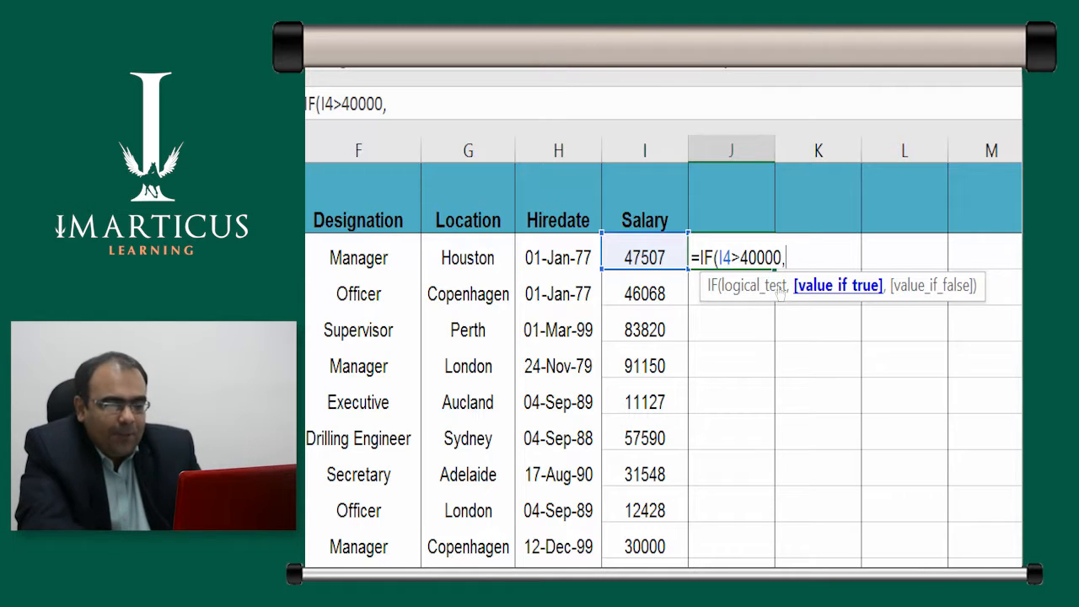
Enter the quoted text "average salary" as the value if true and continue to the value-if-false argument
{"action": "type", "text": "\""}
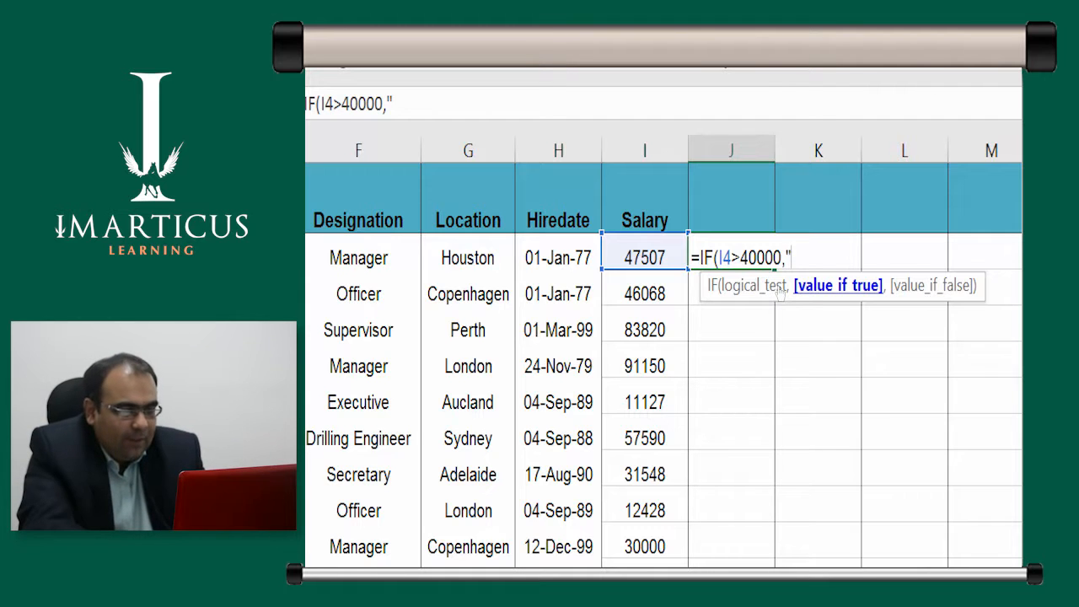
{"action": "type", "text": "avea"}
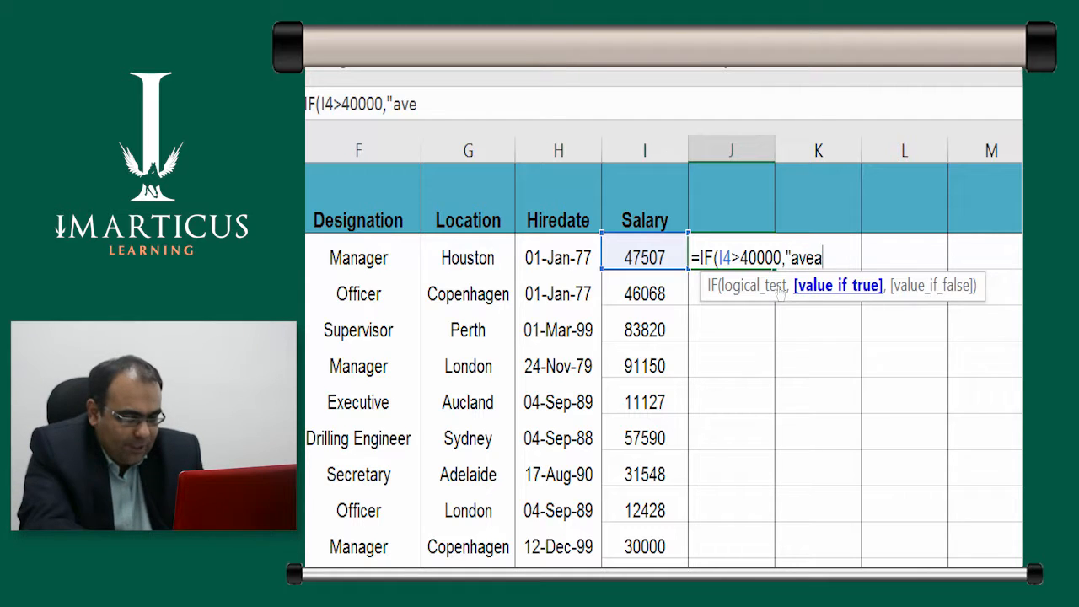
{"action": "key", "text": "BackSpace"}
{"action": "type", "text": "rage salary"}
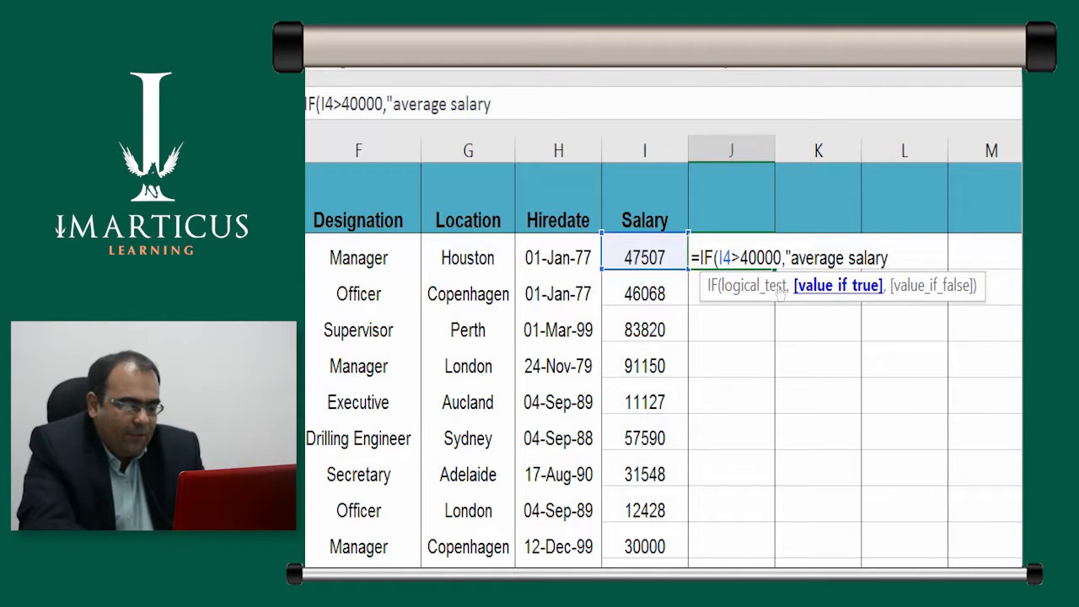
{"action": "type", "text": "\""}
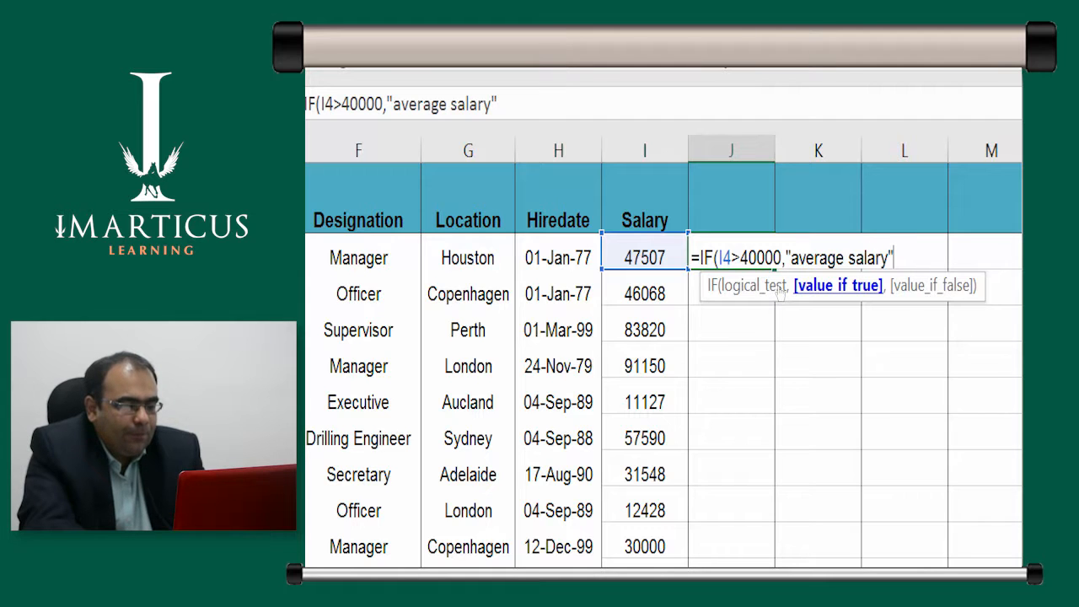
{"action": "type", "text": ","}
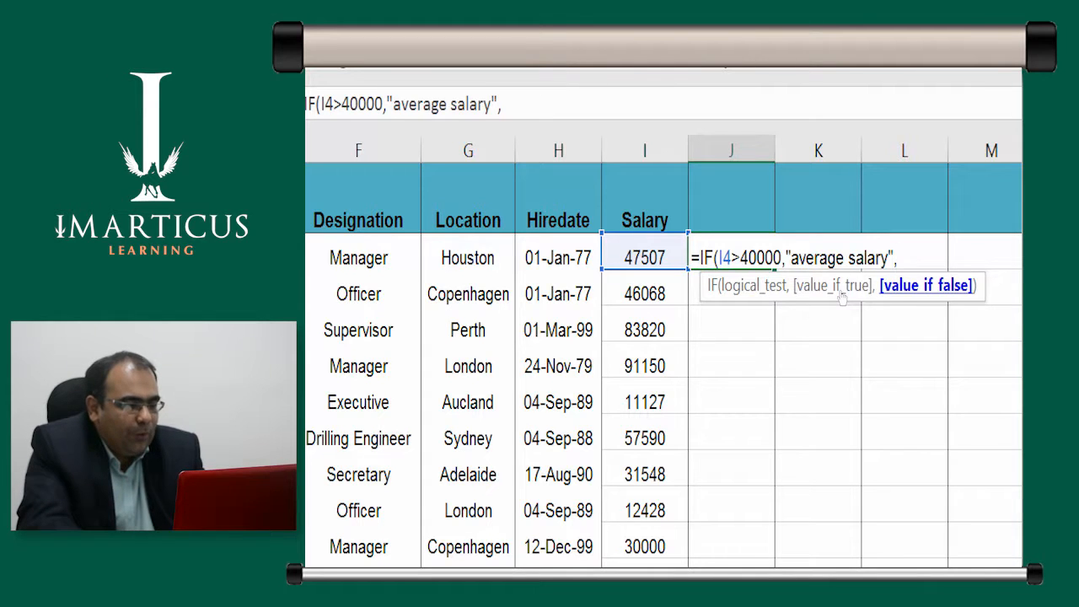
Enter the quoted text "low Salary" as the value if false and complete the IF formula in J4
{"action": "key", "text": "BackSpace"}
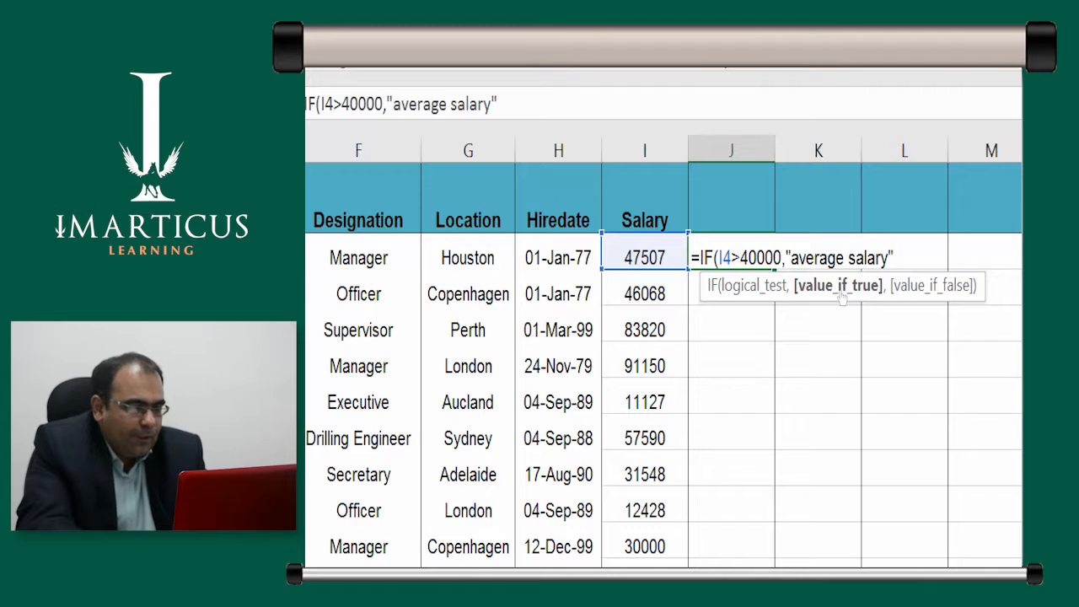
{"action": "type", "text": ","}
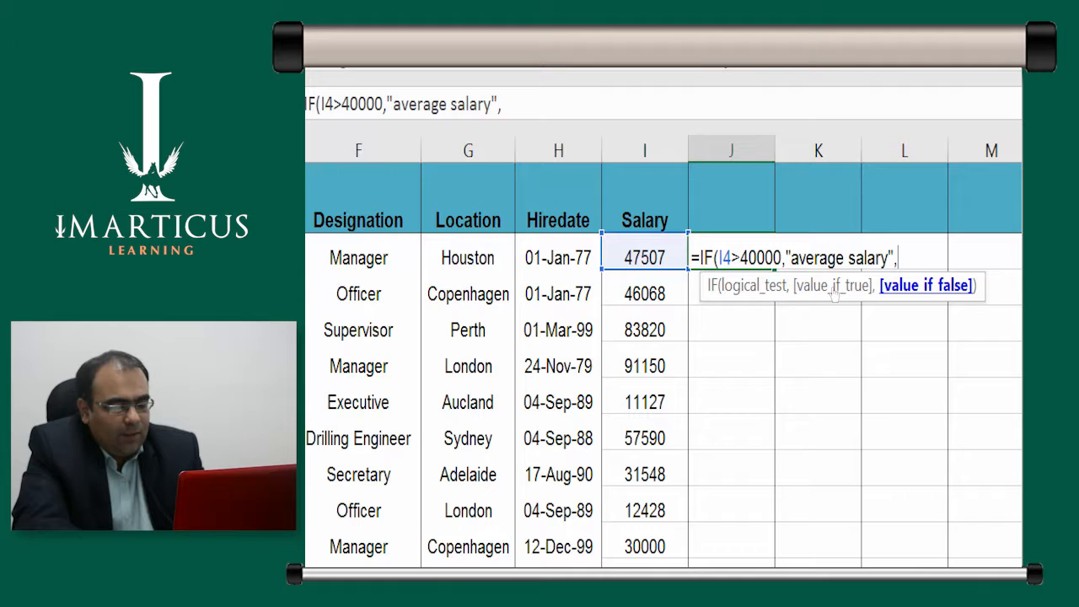
{"action": "type", "text": "\"low"}
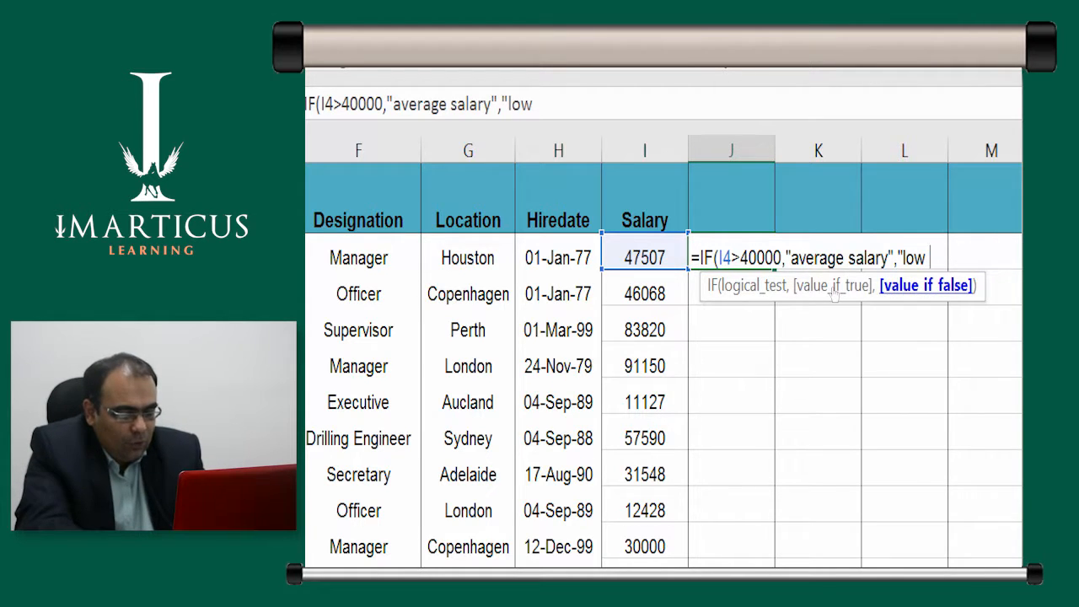
{"action": "type", "text": " Salary"}
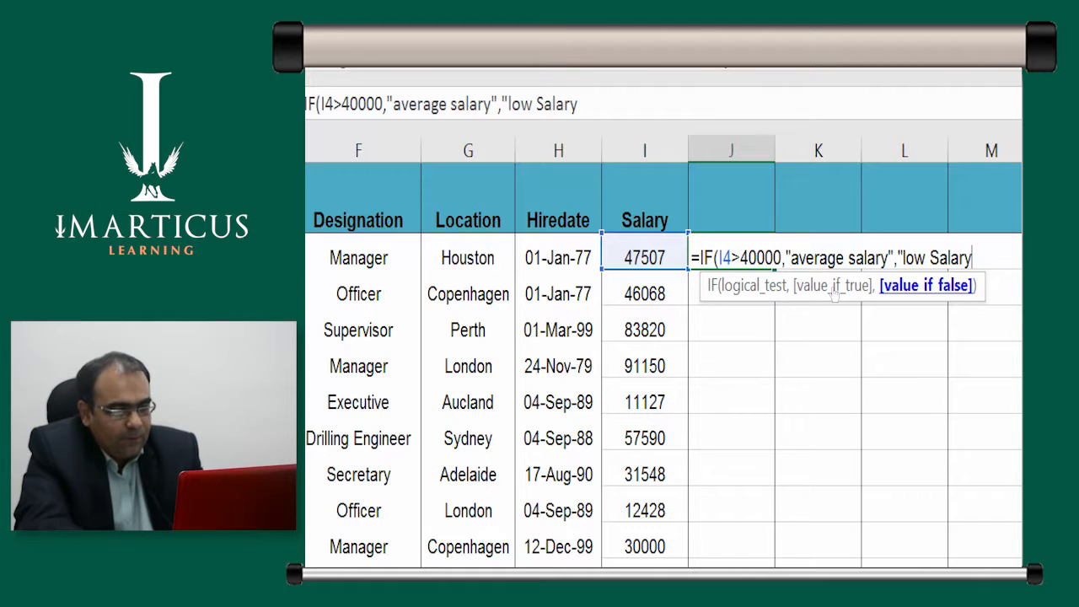
{"action": "type", "text": "\""}
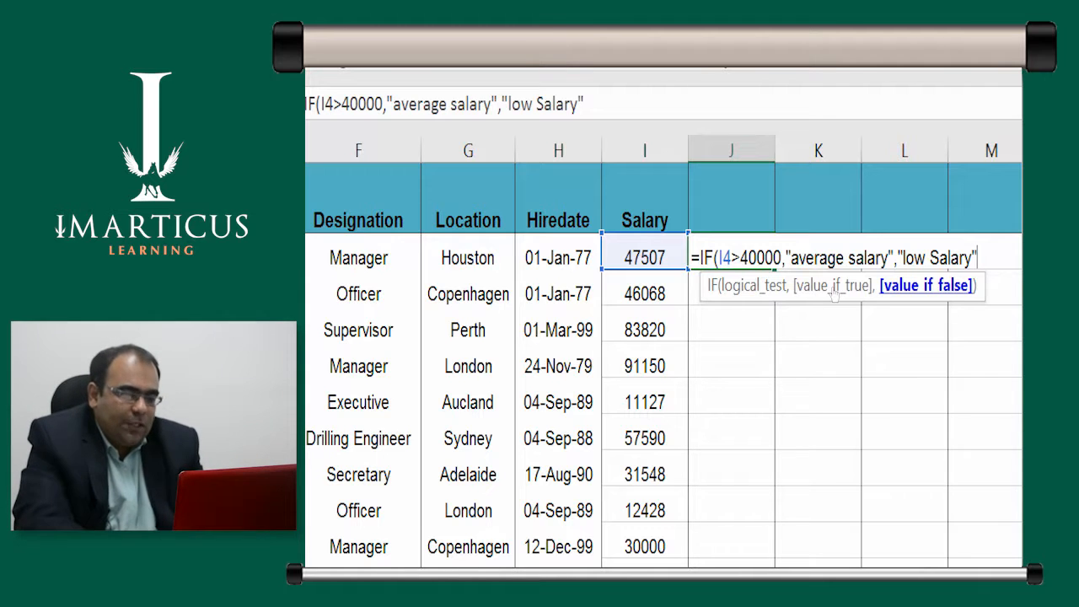
{"action": "key", "text": "ctrl+Return"}
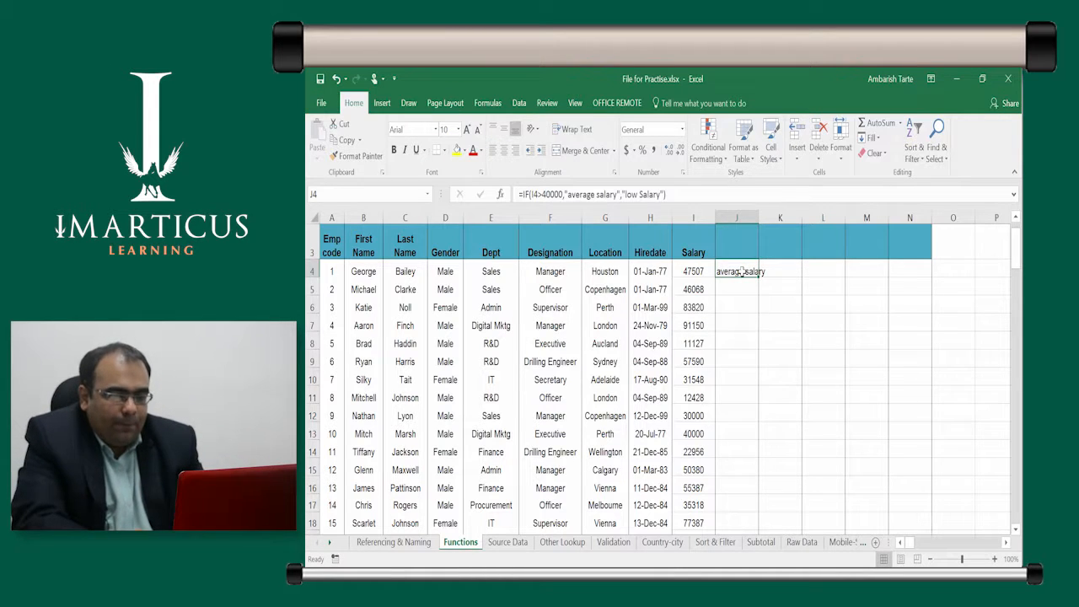
Copy the IF formula from J4 and paste it row by row into the cells below, through J8
{"action": "left_click", "coordinate": [692, 270]}
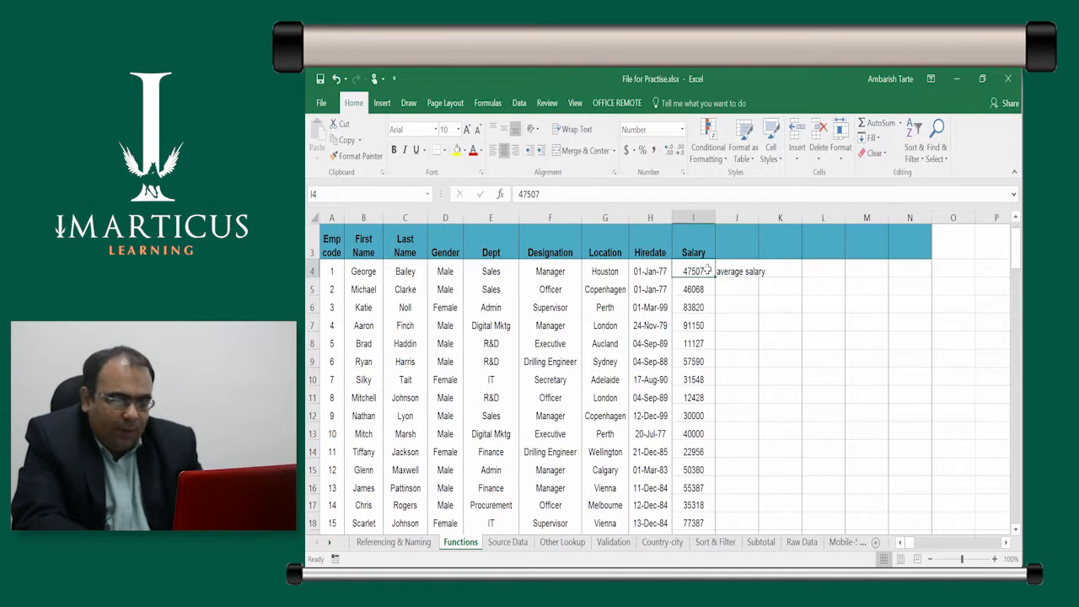
{"action": "left_click", "coordinate": [725, 277]}
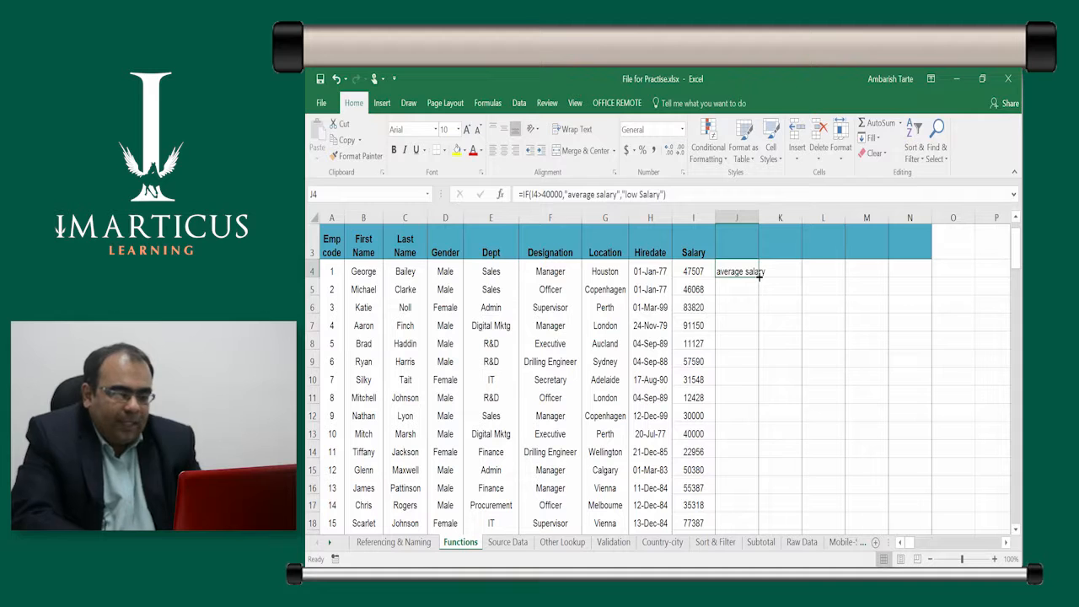
{"action": "key", "text": "ctrl+c"}
{"action": "key", "text": "Down"}
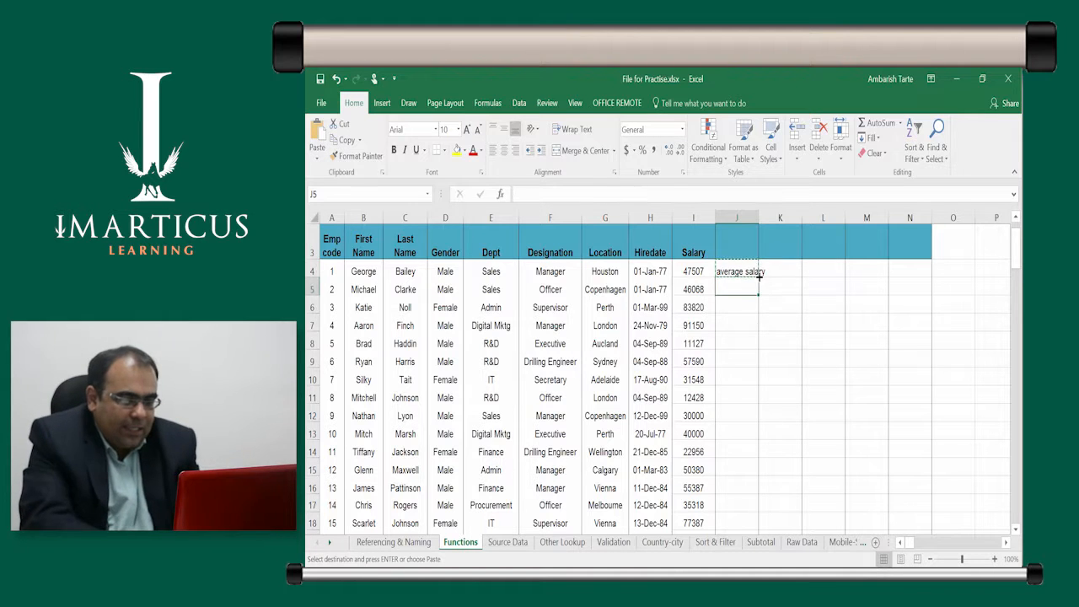
{"action": "key", "text": "ctrl+v"}
{"action": "key", "text": "Down"}
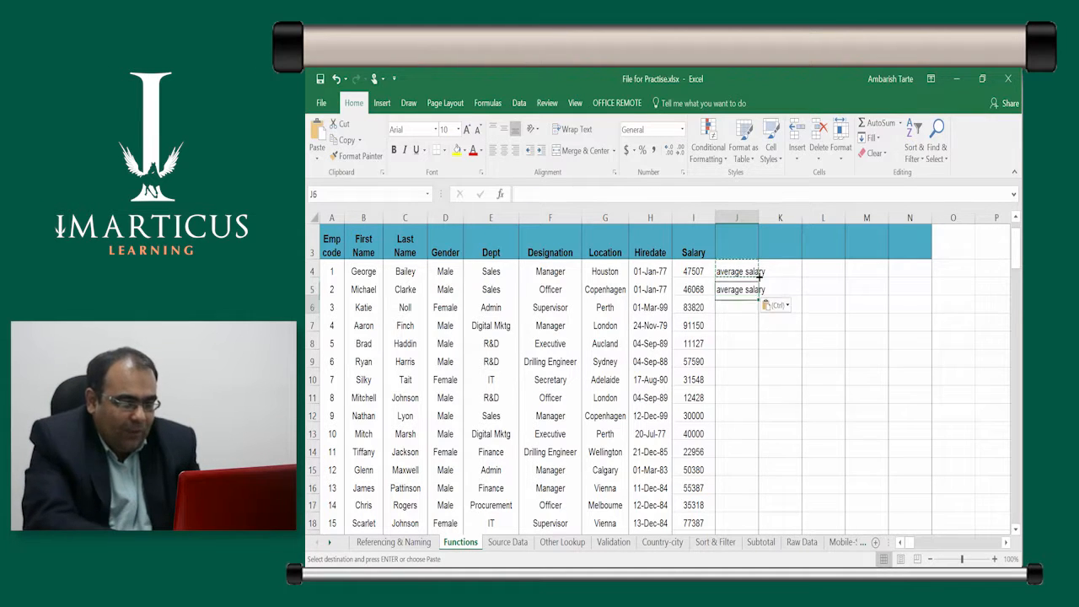
{"action": "key", "text": "ctrl+v"}
{"action": "key", "text": "Down"}
{"action": "key", "text": "ctrl+v"}
{"action": "key", "text": "Down"}
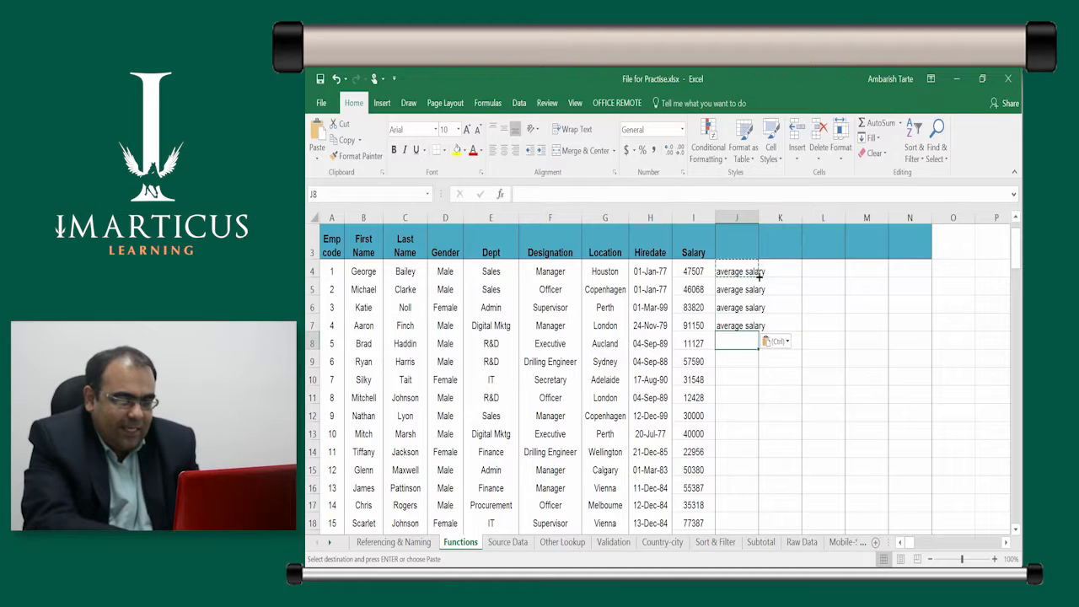
{"action": "key", "text": "ctrl+Down"}
{"action": "key", "text": "ctrl+v"}
Undo the last paste, clear the copied formulas from J5:J8 and return to J4
{"action": "key", "text": "ctrl+z"}
{"action": "key", "text": "ctrl+Up"}
{"action": "key", "text": "Up"}
{"action": "key", "text": "Up"}
{"action": "key", "text": "Up"}
{"action": "key", "text": "Up"}
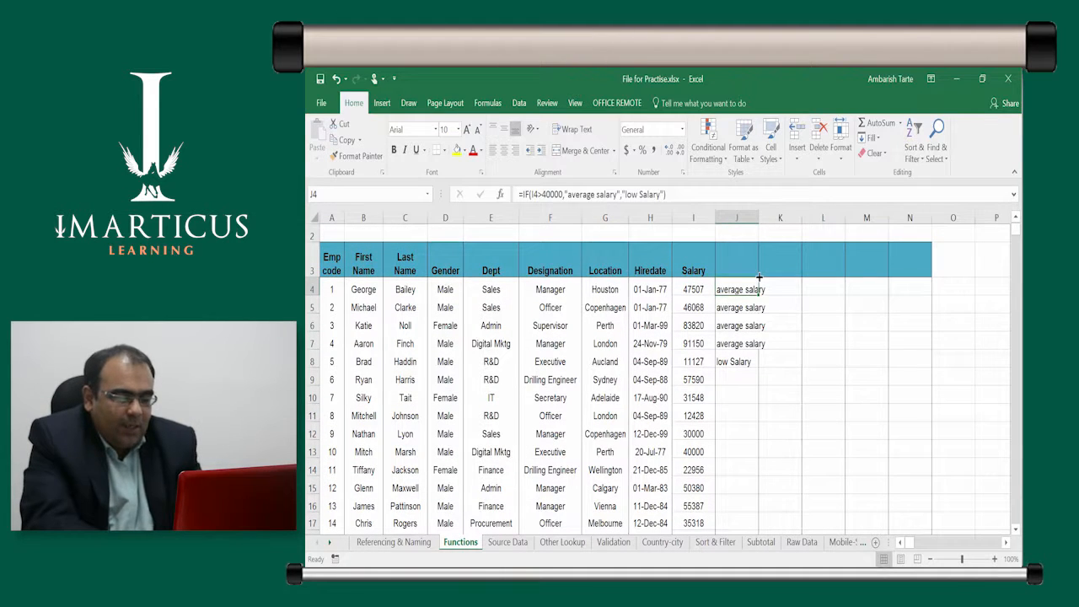
{"action": "key", "text": "Down"}
{"action": "key", "text": "Down"}
{"action": "key", "text": "Up"}
{"action": "key", "text": "ctrl+shift+Down"}
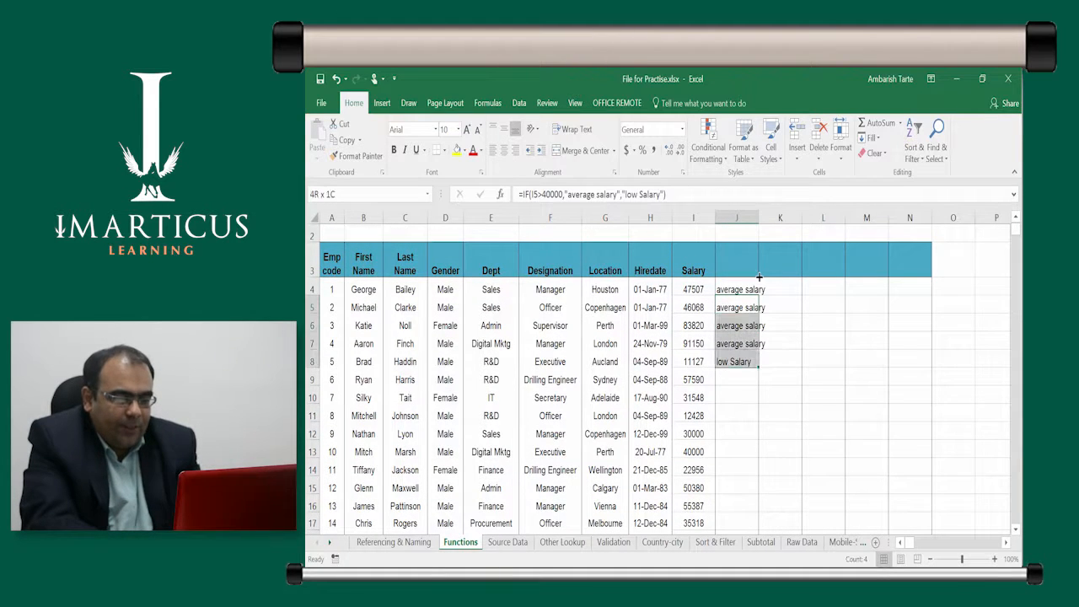
{"action": "key", "text": "Delete"}
{"action": "key", "text": "Up"}
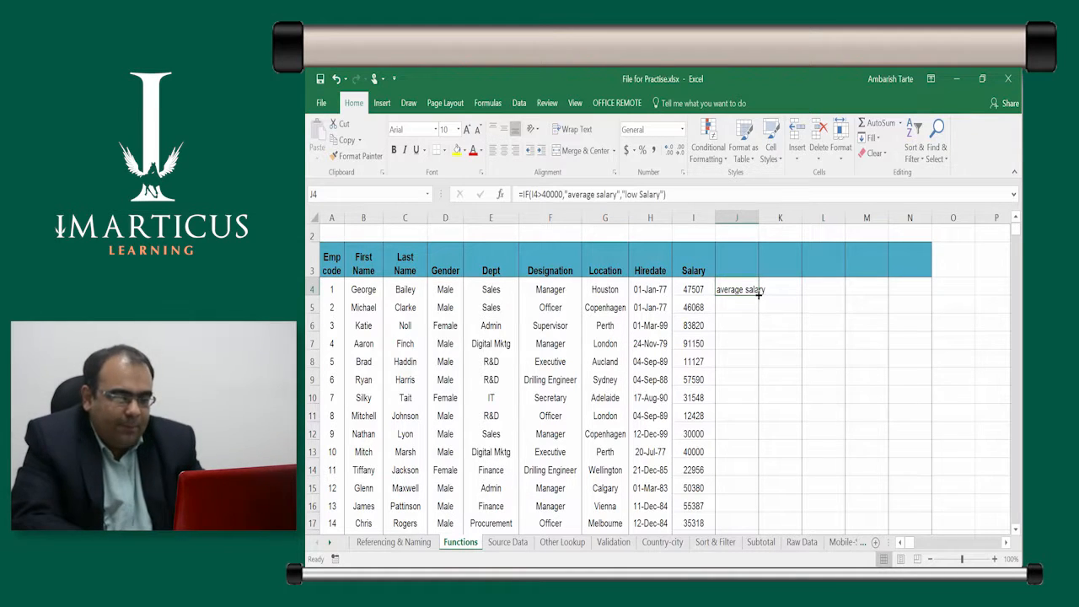
Fill the IF formula from J4 down column J for all the employee rows
{"action": "left_click_drag", "start_coordinate": [757, 294], "coordinate": [746, 489]}
{"action": "key", "text": "ctrl+z"}
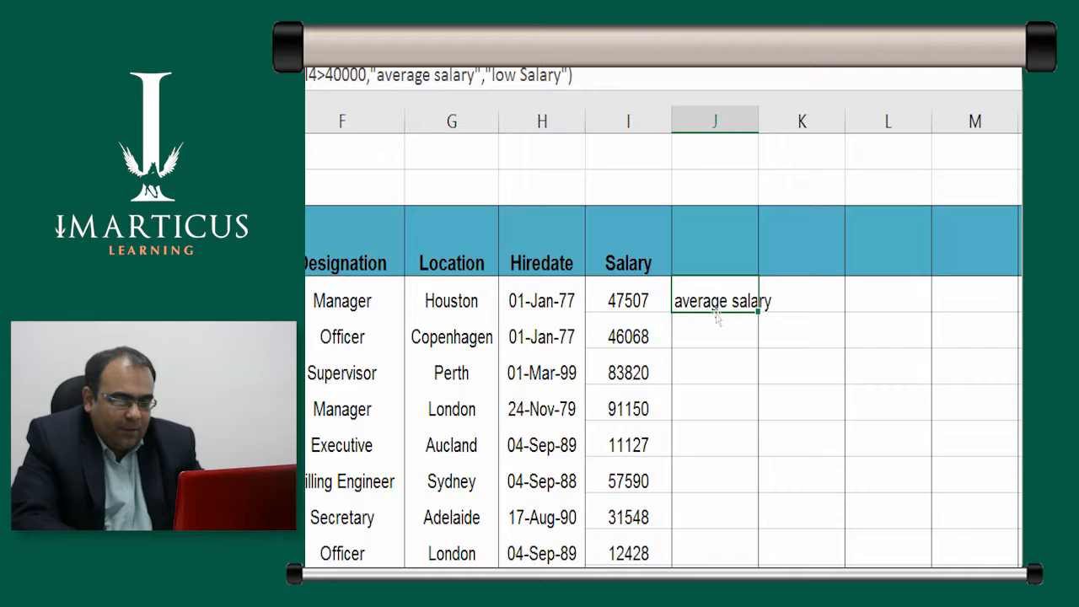
{"action": "left_click", "coordinate": [757, 312]}
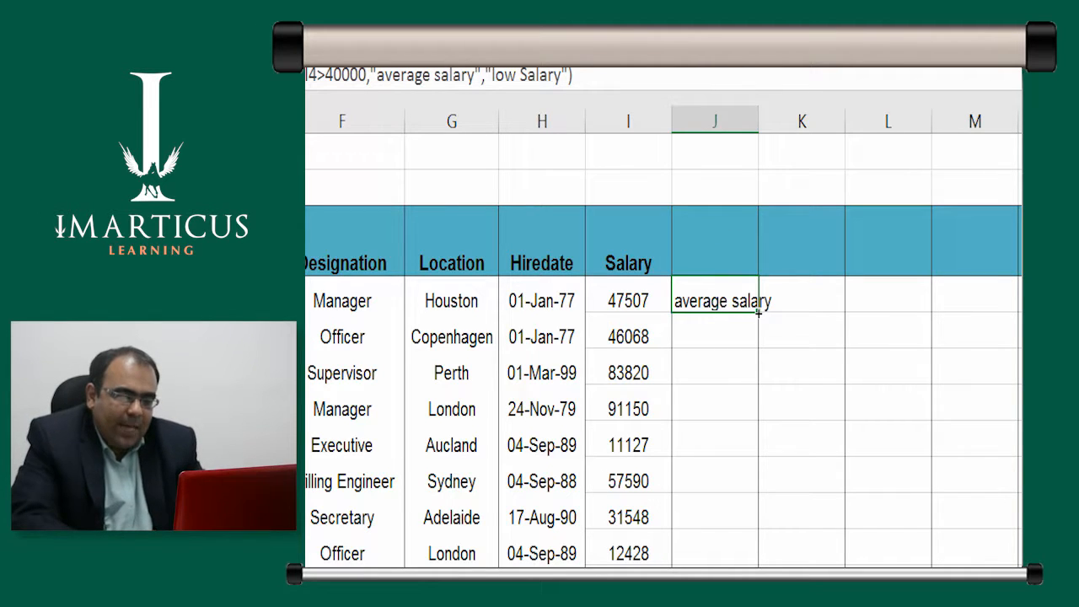
{"action": "double_click", "coordinate": [757, 312]}
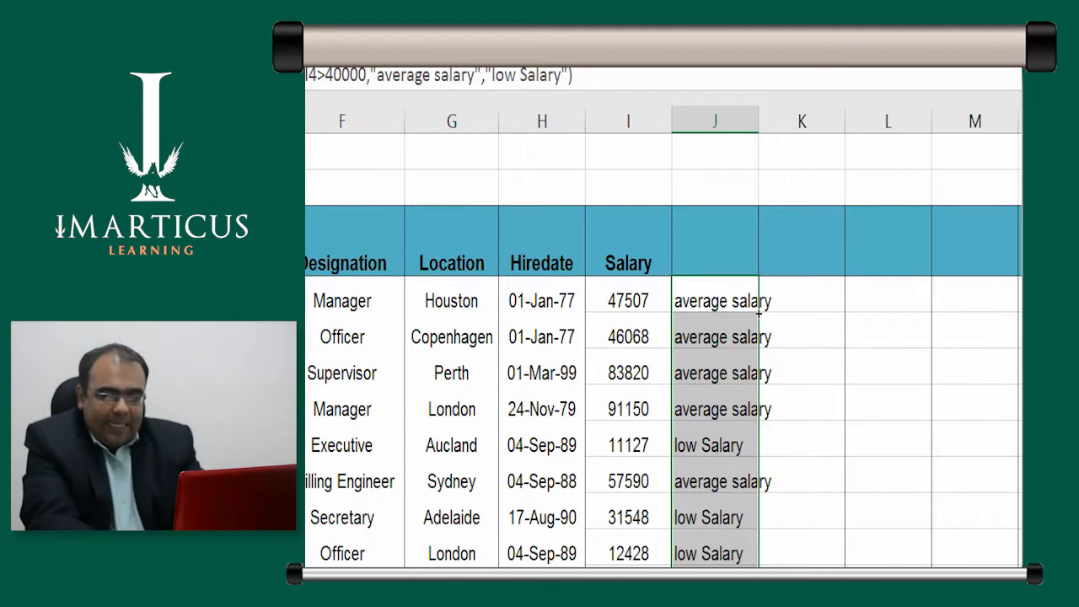
Change the logical test of the IF formula in J4 to I4>=40000
{"action": "left_click", "coordinate": [755, 309]}
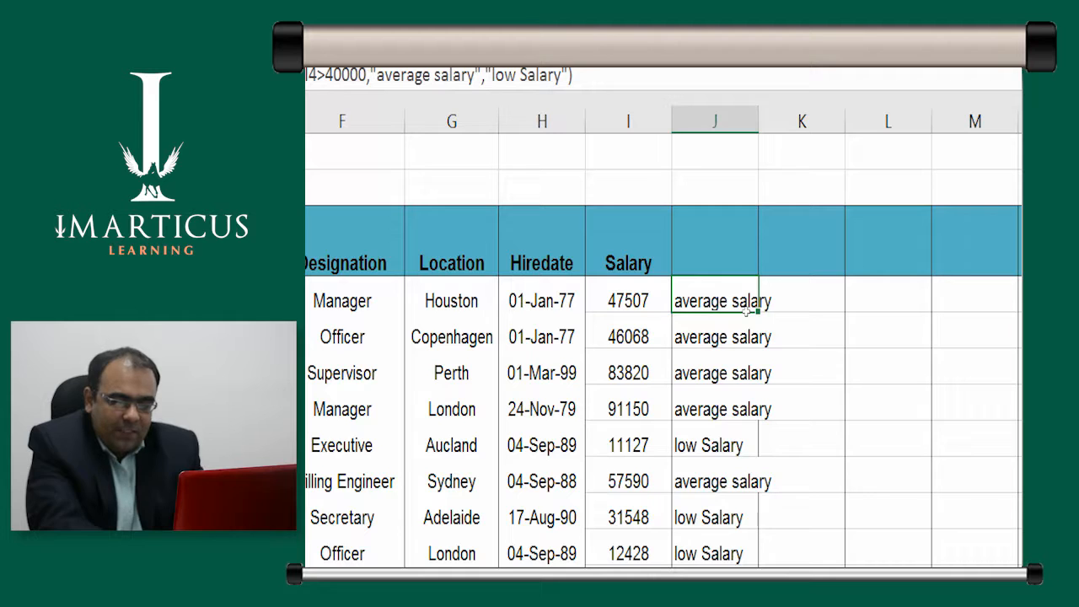
{"action": "double_click", "coordinate": [745, 309]}
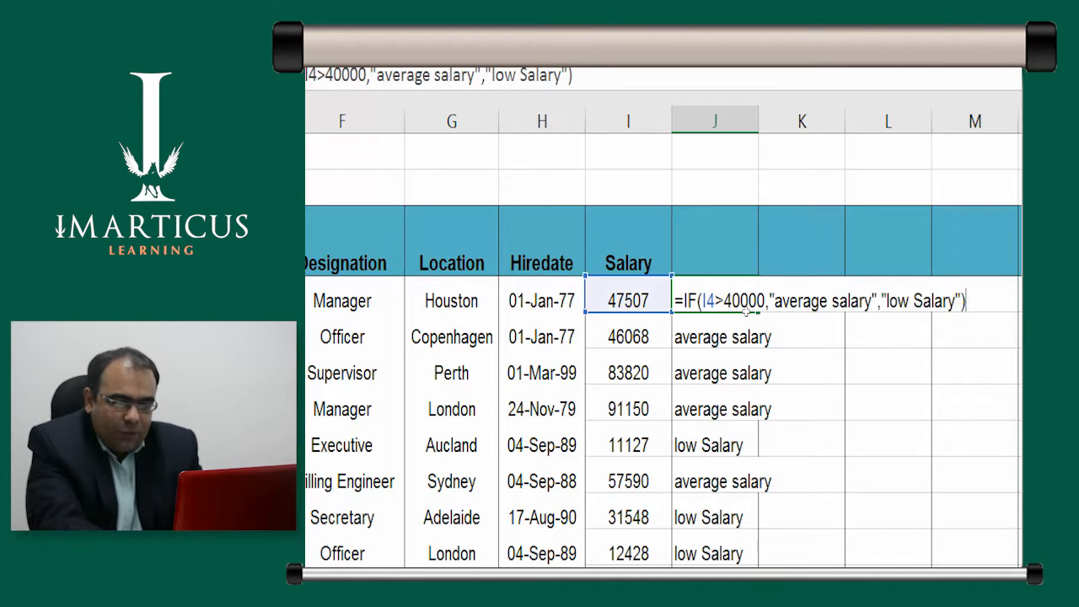
{"action": "key", "text": "Escape"}
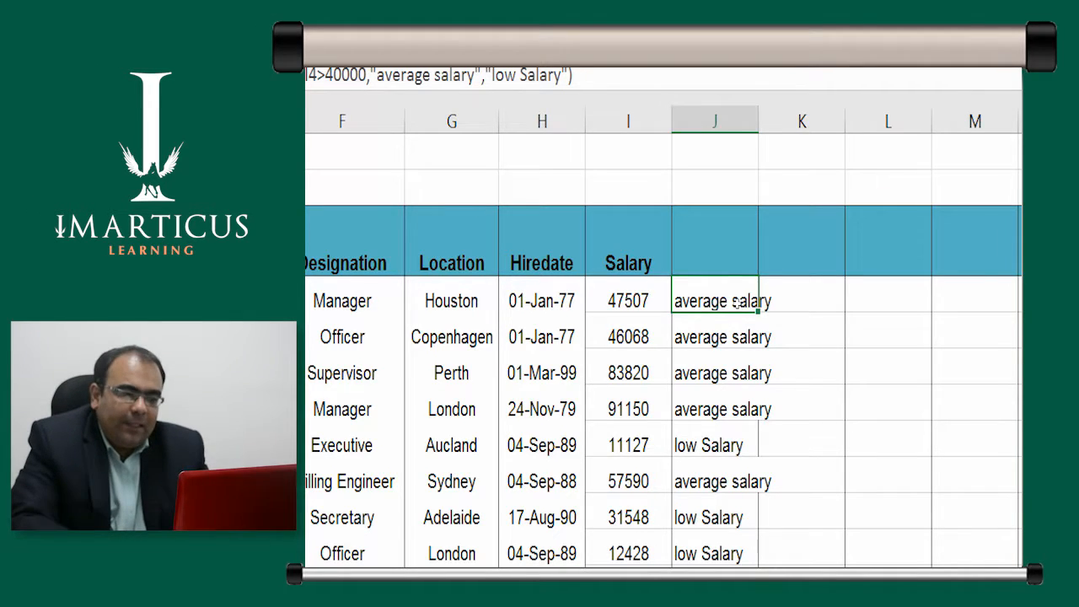
{"action": "double_click", "coordinate": [735, 303]}
{"action": "key", "text": "Escape"}
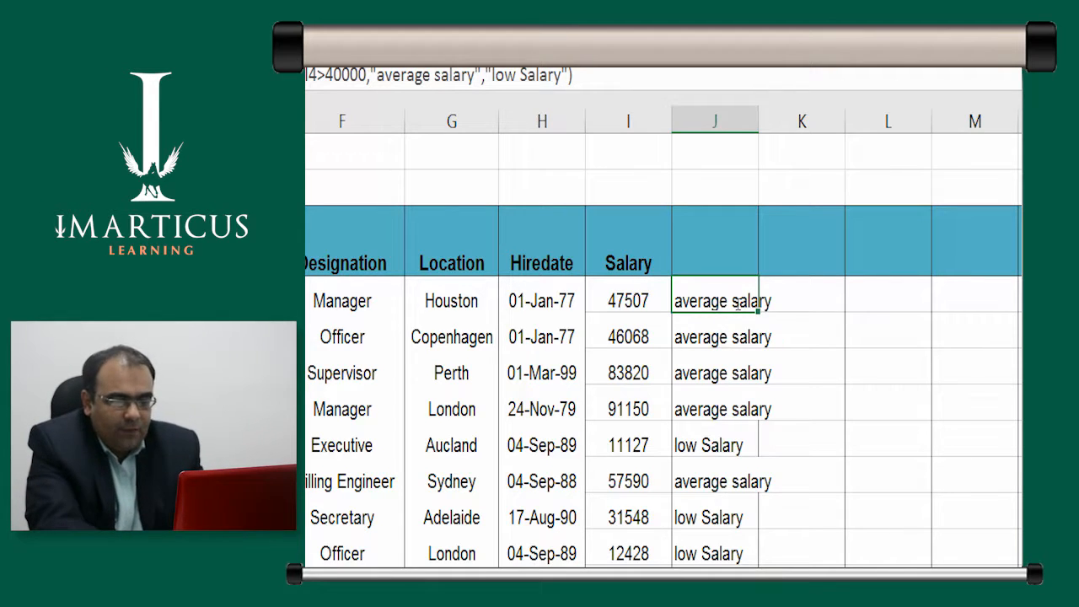
{"action": "double_click", "coordinate": [736, 304]}
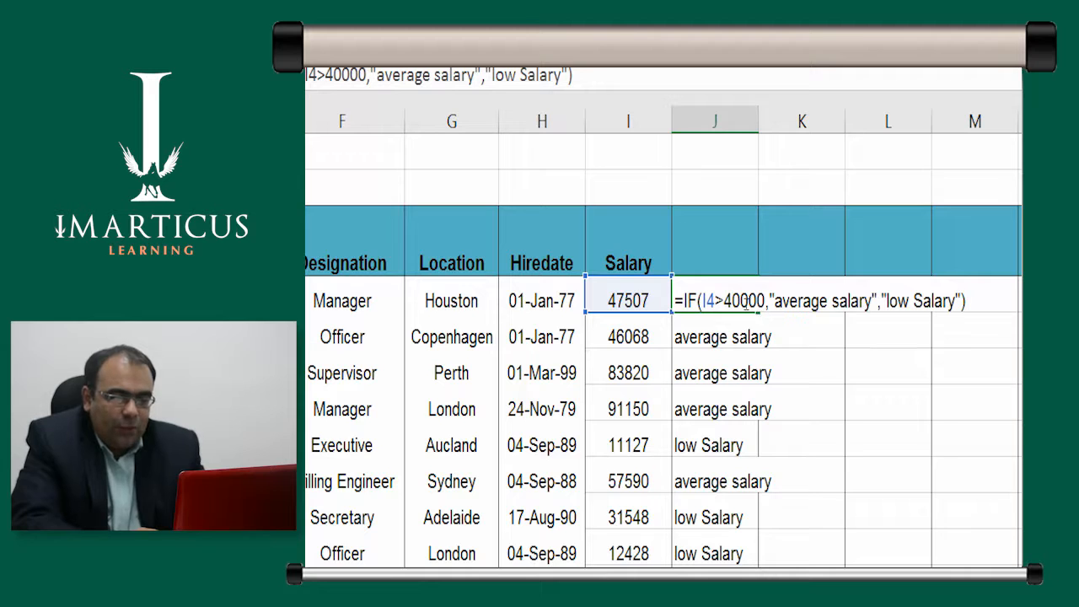
{"action": "left_click", "coordinate": [724, 302]}
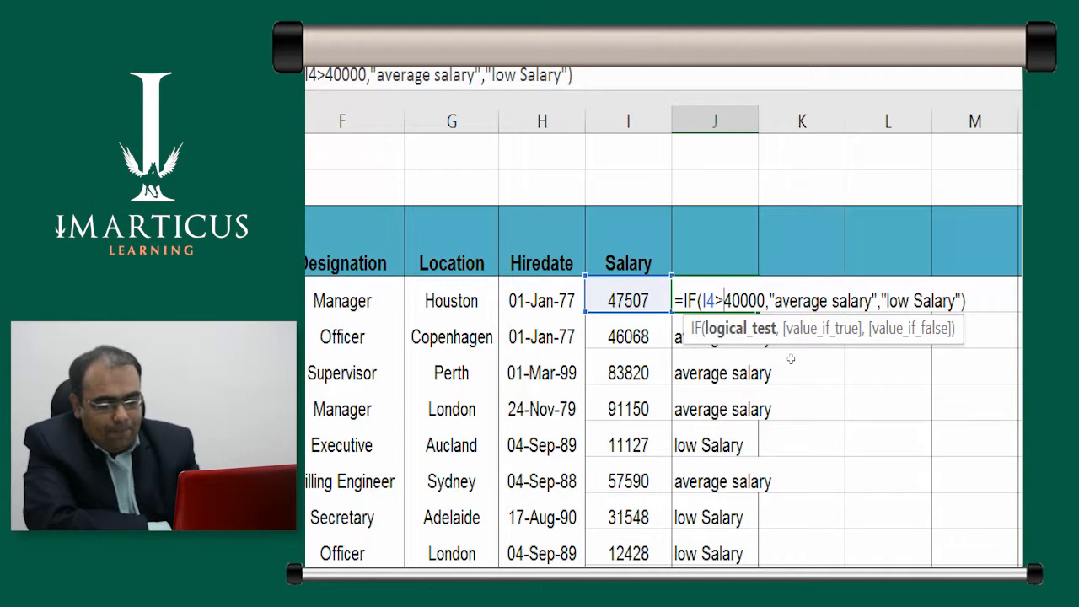
{"action": "type", "text": "="}
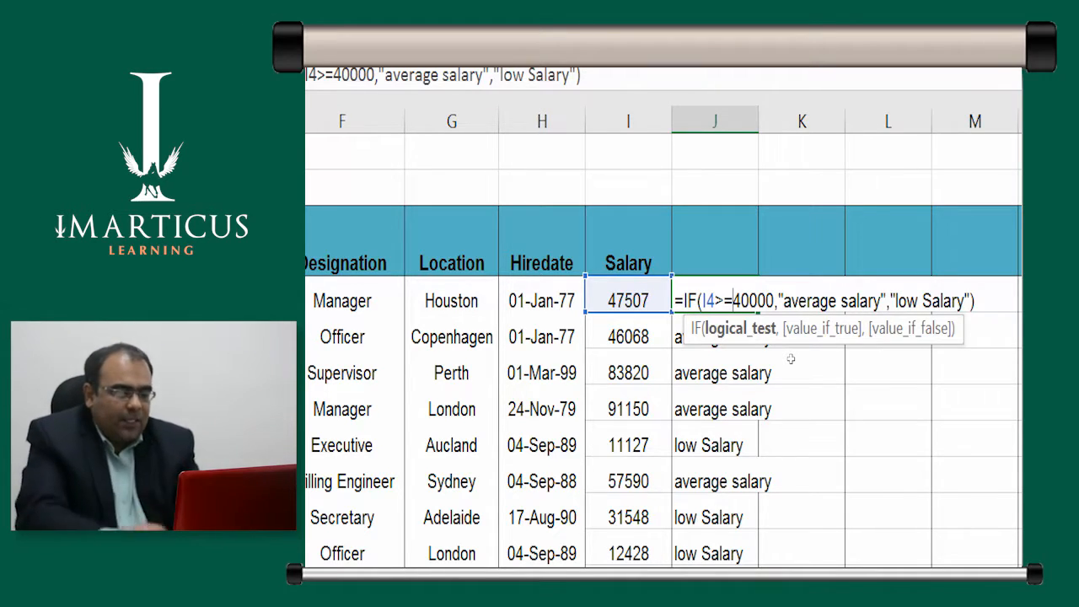
{"action": "key", "text": "Escape"}
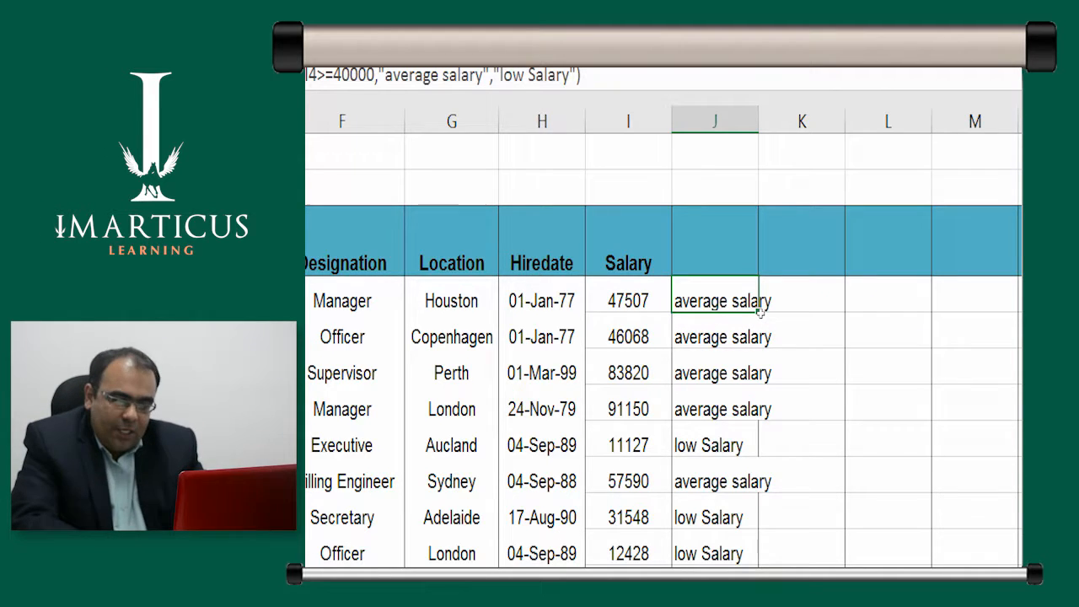
Fill the revised >=40000 formula from J4 down the rest of column J
{"action": "key", "text": "ctrl"}
{"action": "key", "text": "ctrl"}
{"action": "key", "text": "ctrl"}
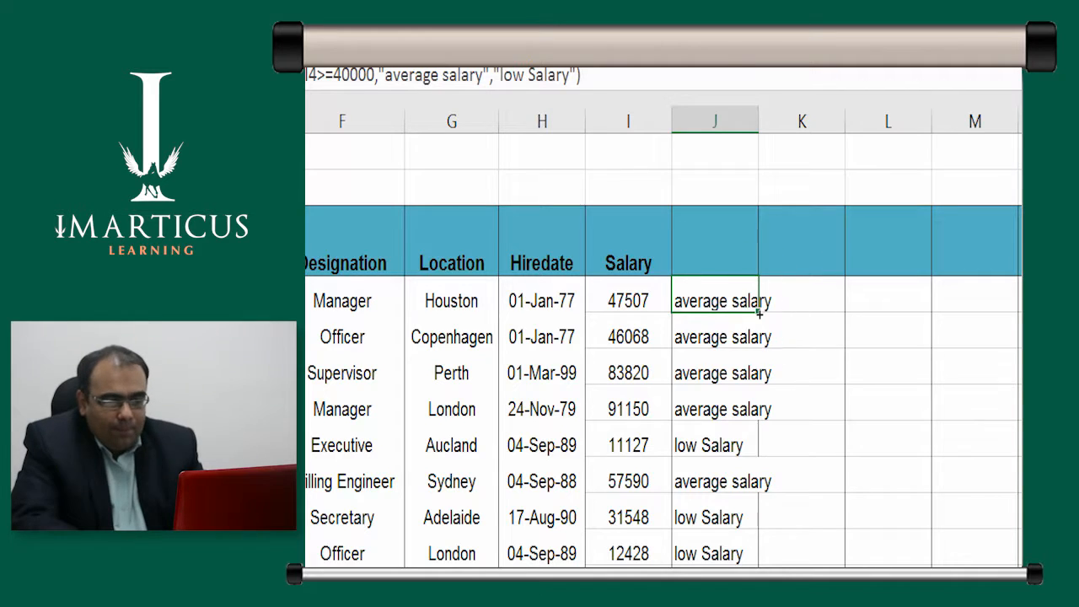
{"action": "key", "text": "ctrl"}
{"action": "key", "text": "ctrl"}
{"action": "key", "text": "ctrl"}
{"action": "key", "text": "ctrl"}
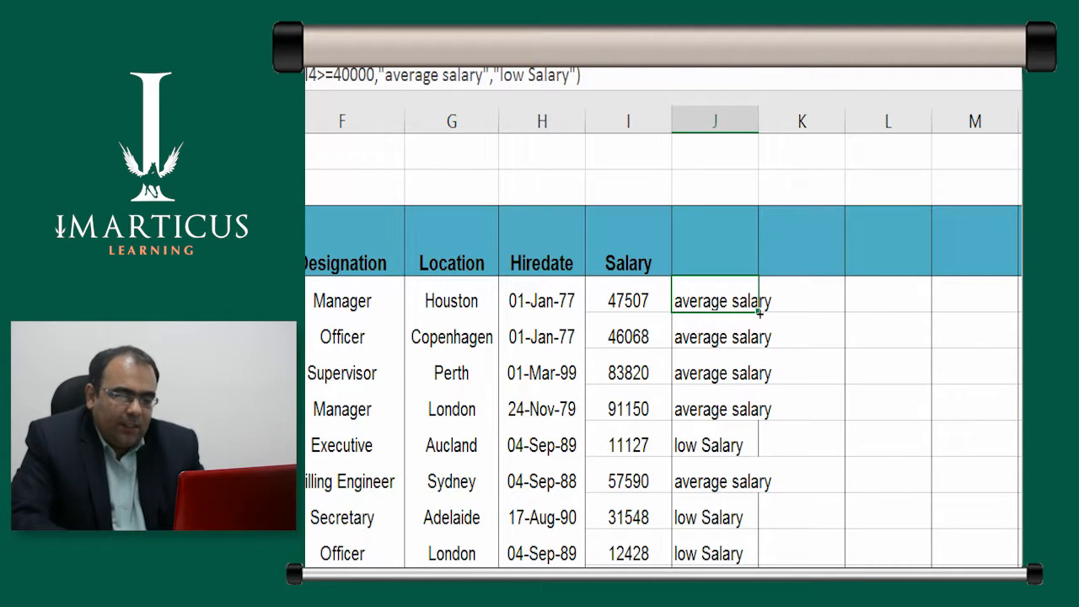
{"action": "double_click", "coordinate": [759, 311]}
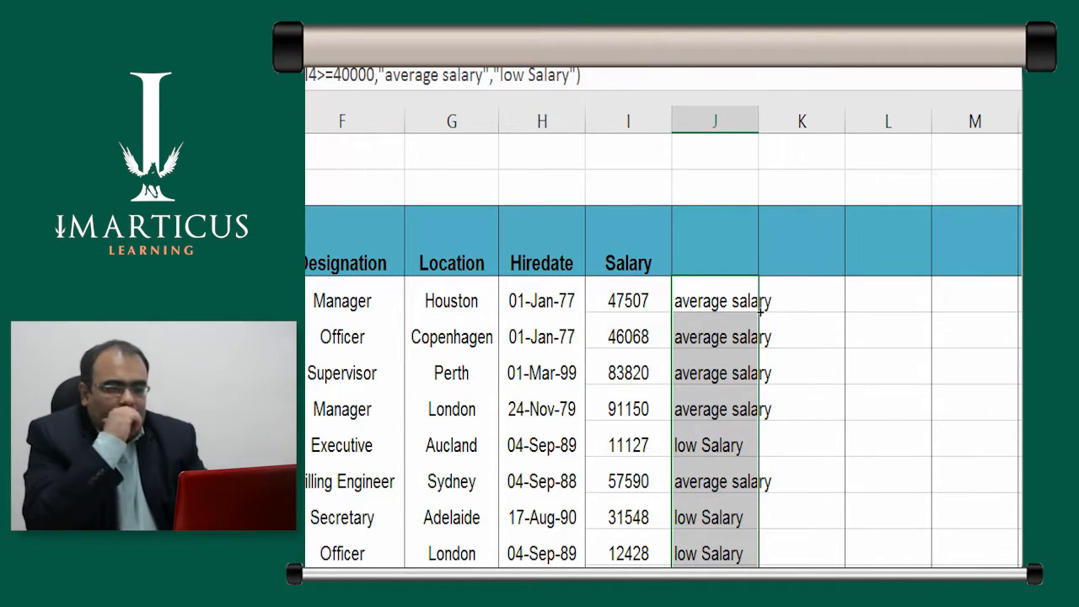
Test the boundary of the IF formula by setting the salary in I8 to 40000 and moving to J8
{"action": "key", "text": "Down"}
{"action": "key", "text": "Down"}
{"action": "key", "text": "Down"}
{"action": "key", "text": "Down"}
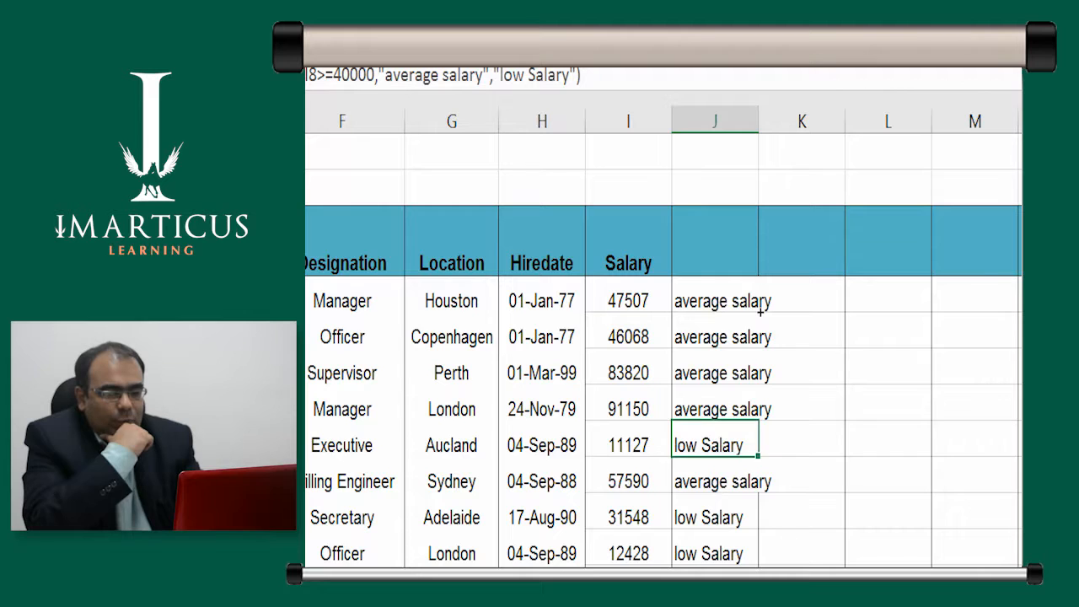
{"action": "key", "text": "Left"}
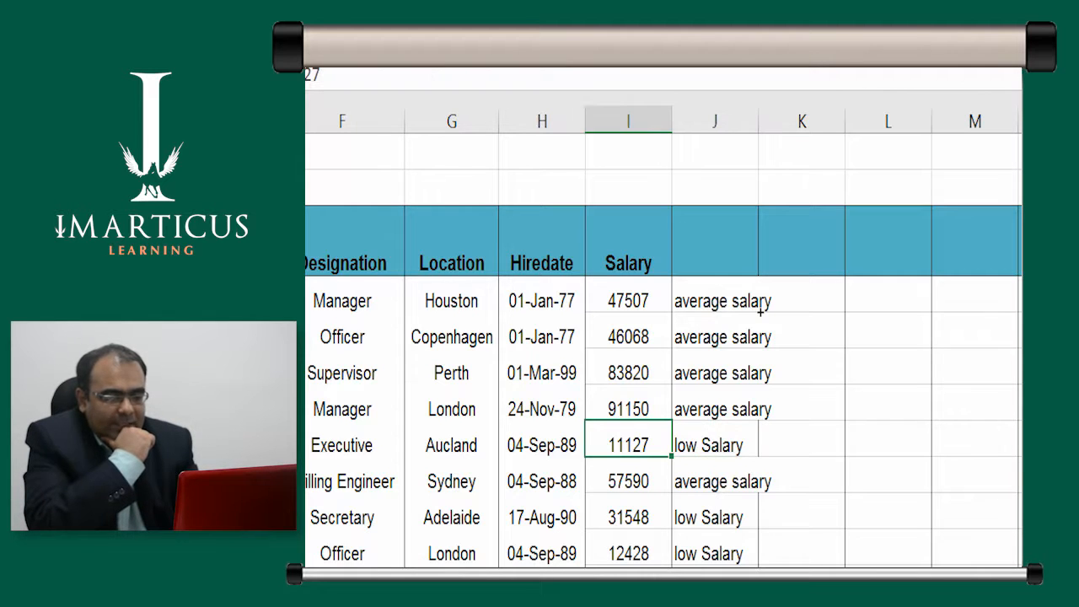
{"action": "key", "text": "Right"}
{"action": "key", "text": "Left"}
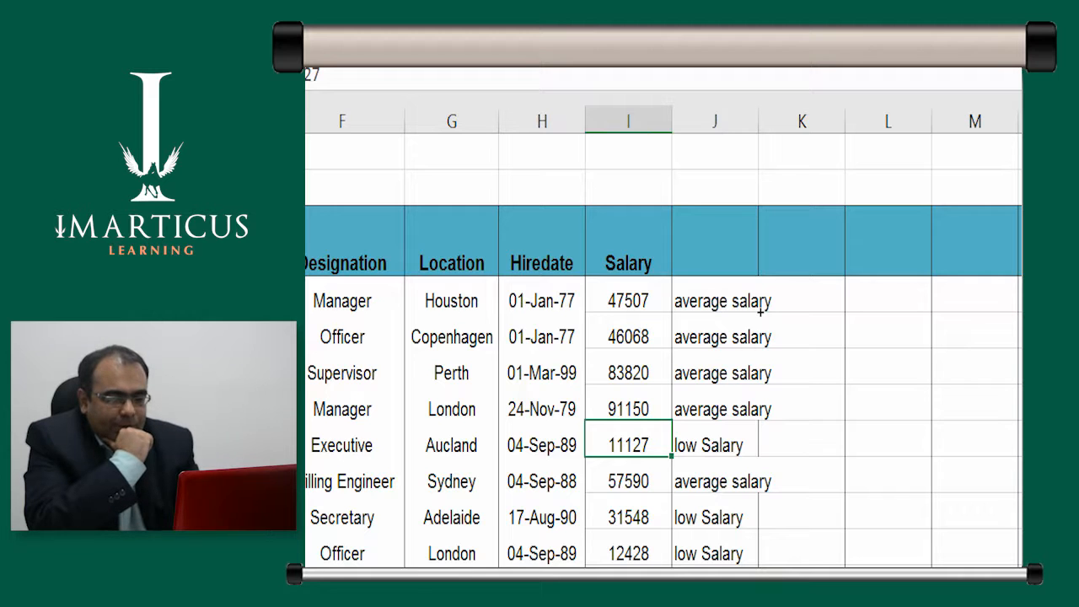
{"action": "key", "text": "Right"}
{"action": "key", "text": "Left"}
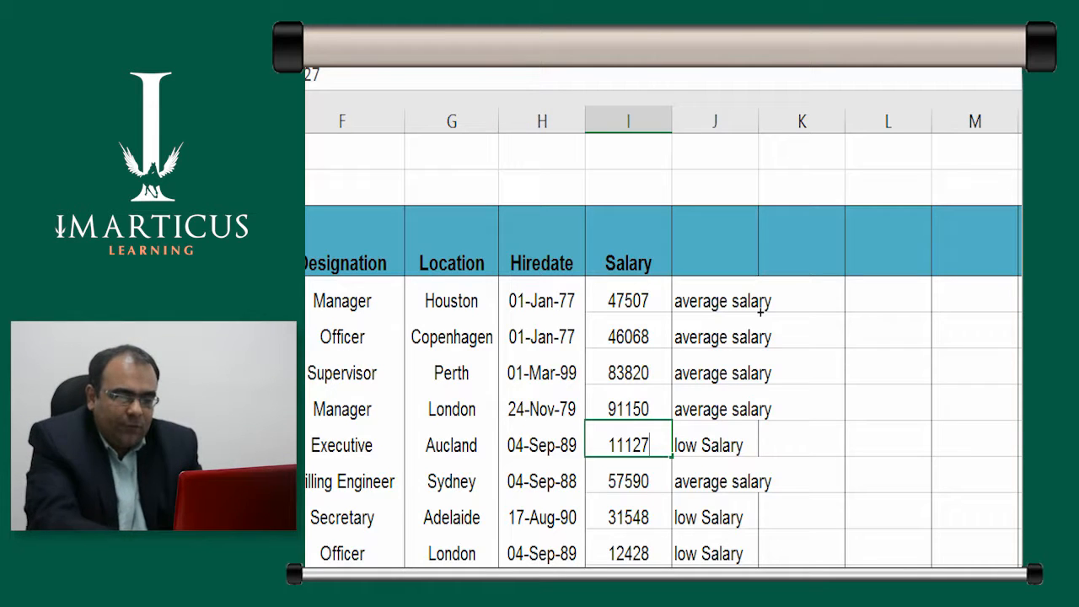
{"action": "key", "text": "F2"}
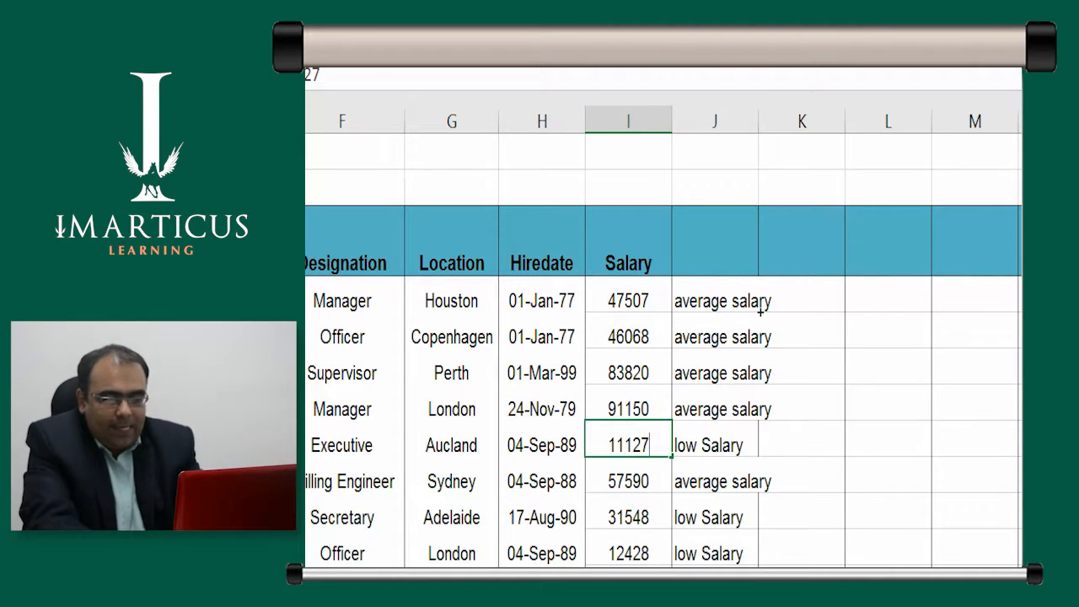
{"action": "key", "text": "BackSpace"}
{"action": "key", "text": "BackSpace"}
{"action": "key", "text": "BackSpace"}
{"action": "key", "text": "BackSpace"}
{"action": "key", "text": "BackSpace"}
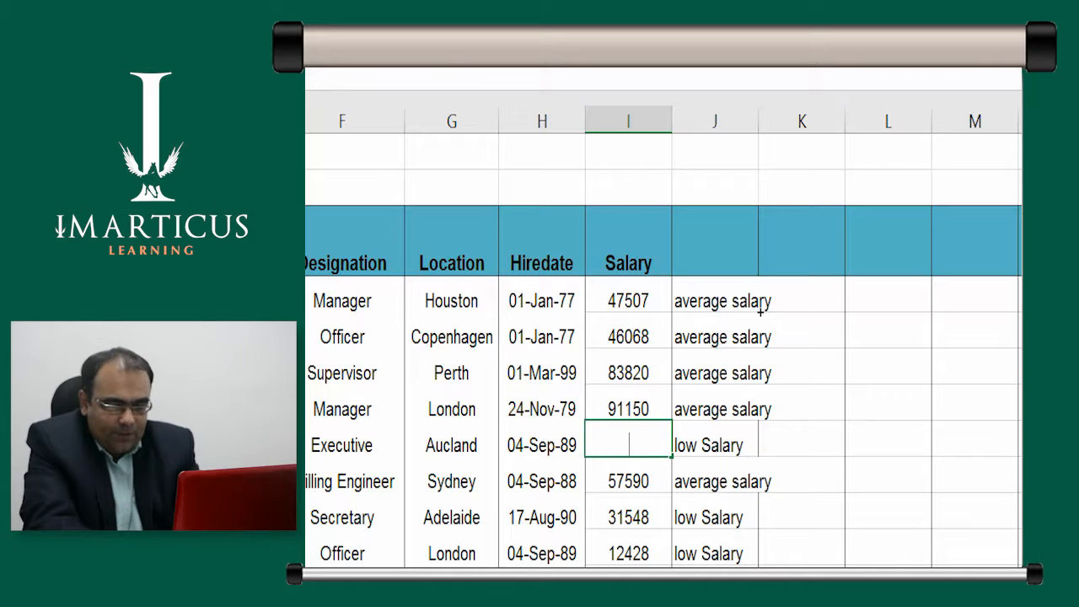
{"action": "type", "text": "40000"}
{"action": "key", "text": "BackSpace"}
{"action": "type", "text": "0"}
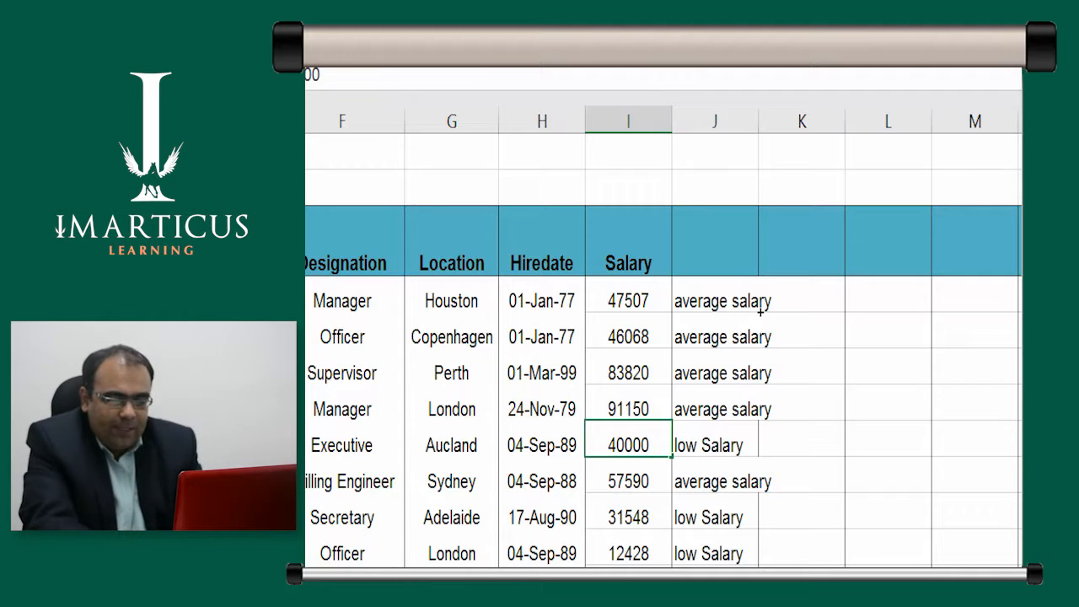
{"action": "key", "text": "Return"}
{"action": "key", "text": "Up"}
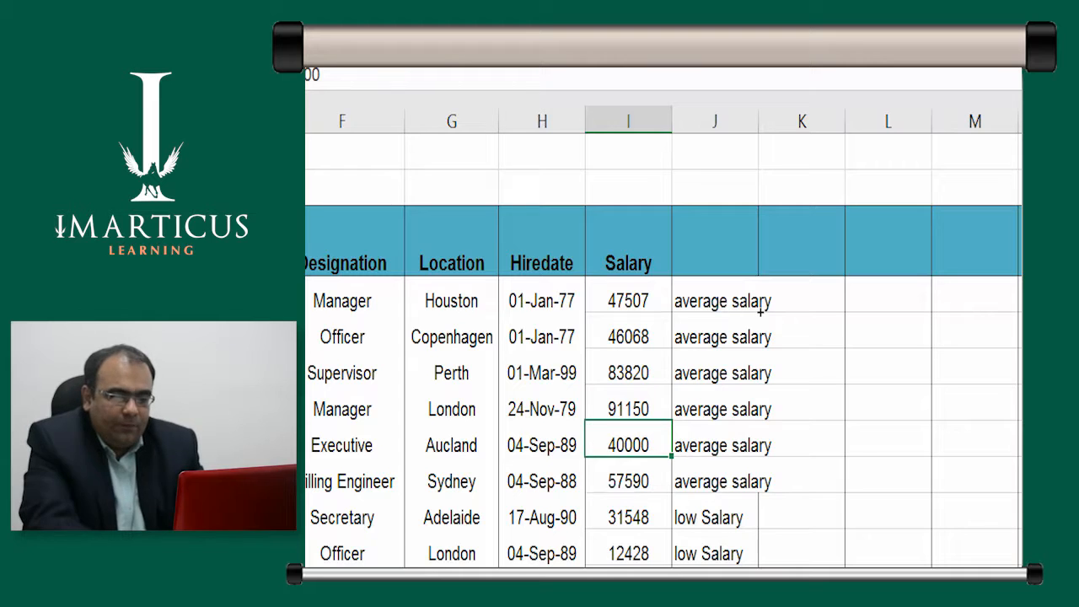
{"action": "key", "text": "Right"}
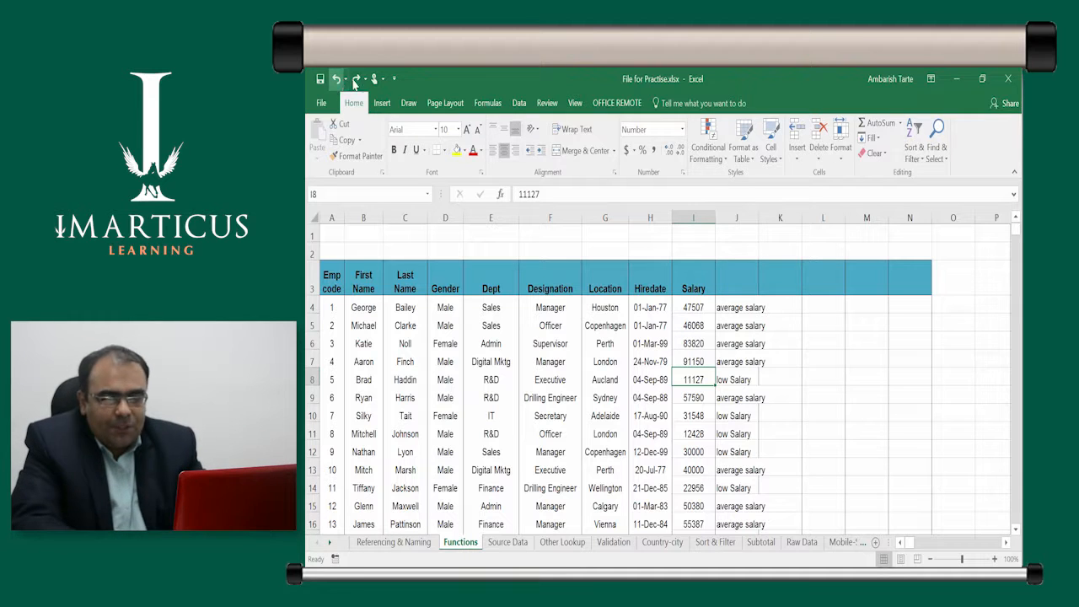
Change the true-value text of the IF formula in J4 to "above 40000 slab"
{"action": "left_click", "coordinate": [739, 308]}
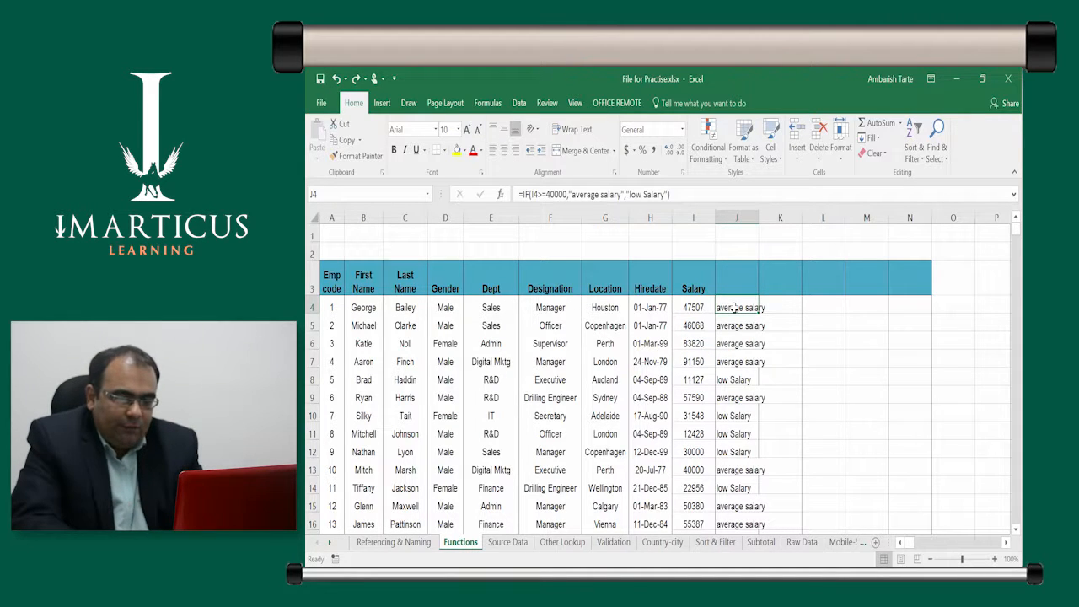
{"action": "double_click", "coordinate": [734, 308]}
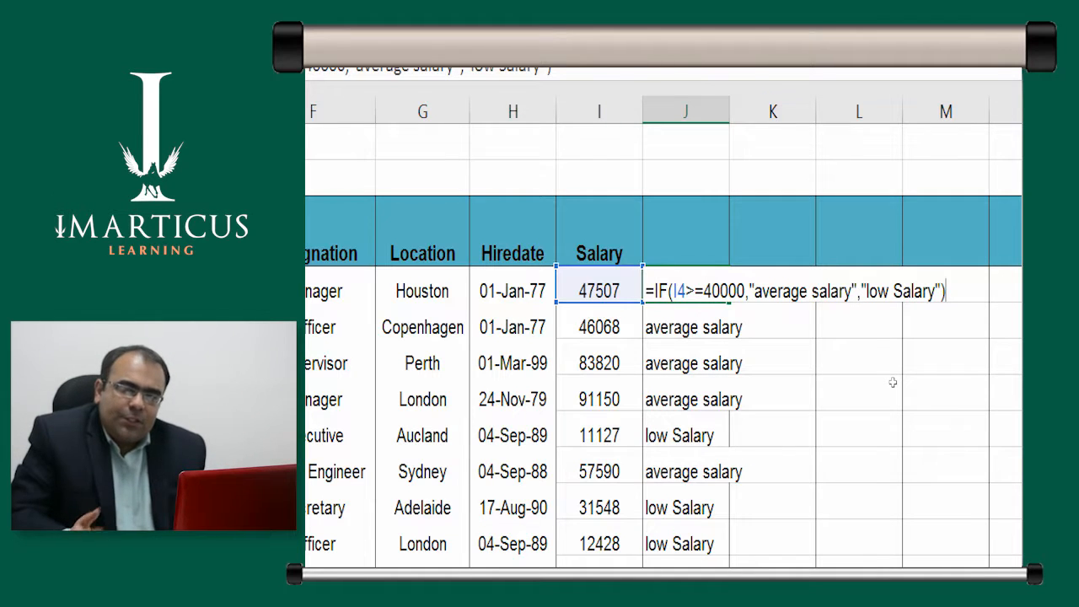
{"action": "key", "text": "Left"}
{"action": "key", "text": "Left"}
{"action": "key", "text": "Left"}
{"action": "key", "text": "Left"}
{"action": "key", "text": "Left"}
{"action": "key", "text": "Left"}
{"action": "key", "text": "Left"}
{"action": "key", "text": "Left"}
{"action": "key", "text": "Left"}
{"action": "key", "text": "Left"}
{"action": "key", "text": "Left"}
{"action": "key", "text": "Left"}
{"action": "key", "text": "Left"}
{"action": "key", "text": "Left"}
{"action": "key", "text": "Left"}
{"action": "key", "text": "Left"}
{"action": "key", "text": "Left"}
{"action": "key", "text": "Left"}
{"action": "key", "text": "Left"}
{"action": "key", "text": "Left"}
{"action": "key", "text": "Left"}
{"action": "key", "text": "Left"}
{"action": "key", "text": "shift+Left"}
{"action": "key", "text": "shift+Left"}
{"action": "key", "text": "shift+Left"}
{"action": "key", "text": "shift+Left"}
{"action": "key", "text": "shift+Left"}
{"action": "key", "text": "shift+Left"}
{"action": "key", "text": "shift+Left"}
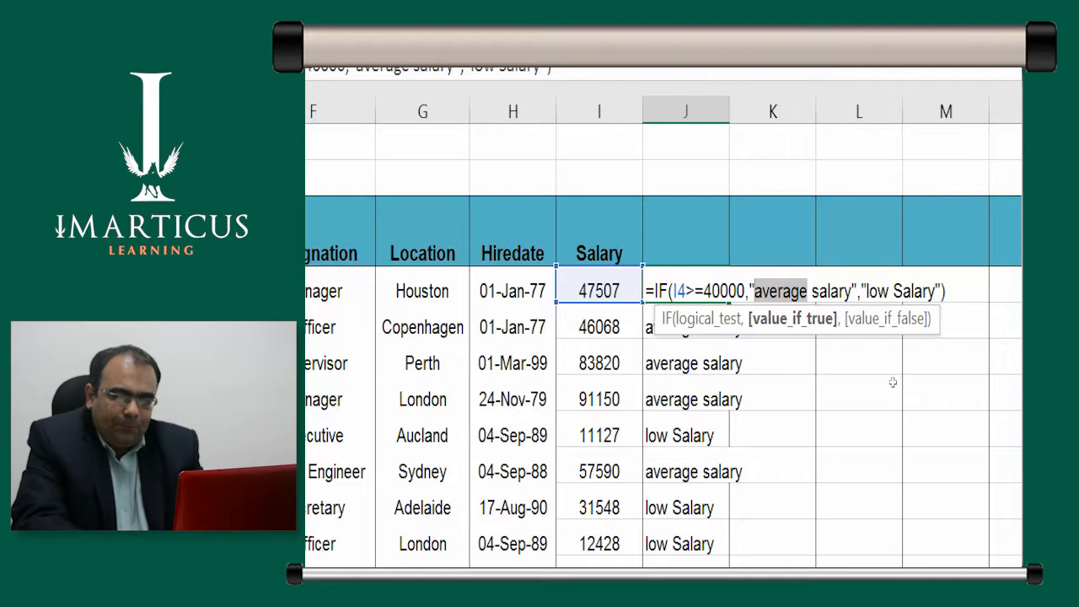
{"action": "key", "text": "BackSpace"}
{"action": "type", "text": "above"}
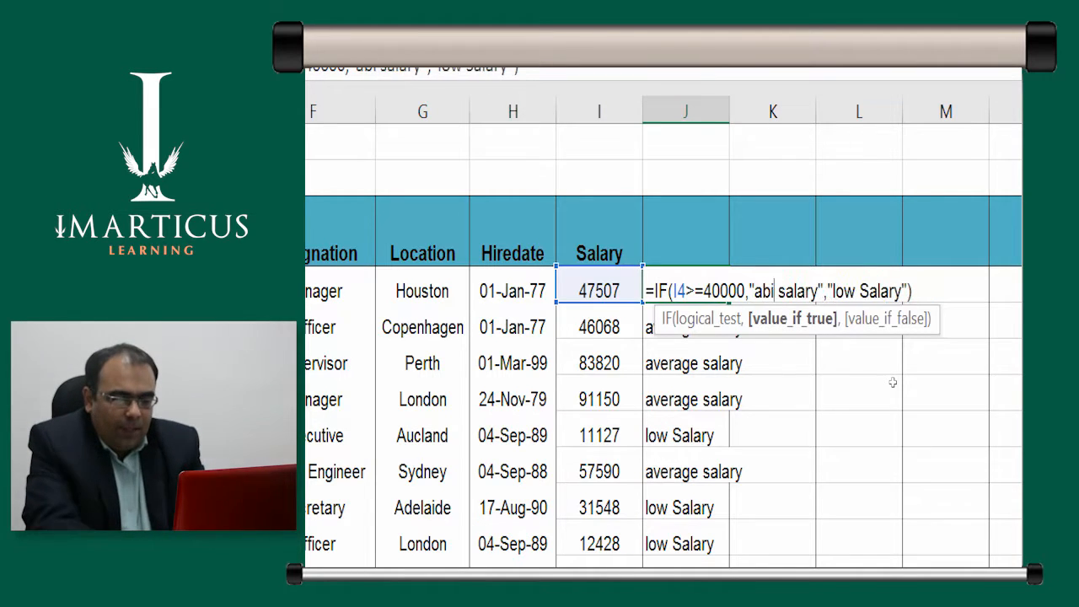
{"action": "type", "text": " 40000"}
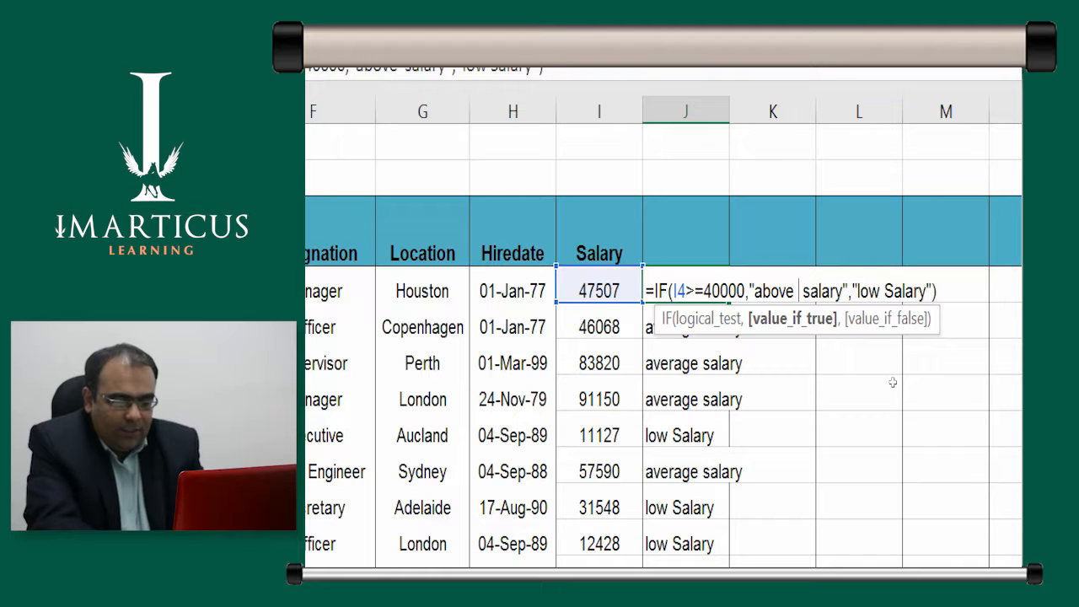
{"action": "type", "text": " slab"}
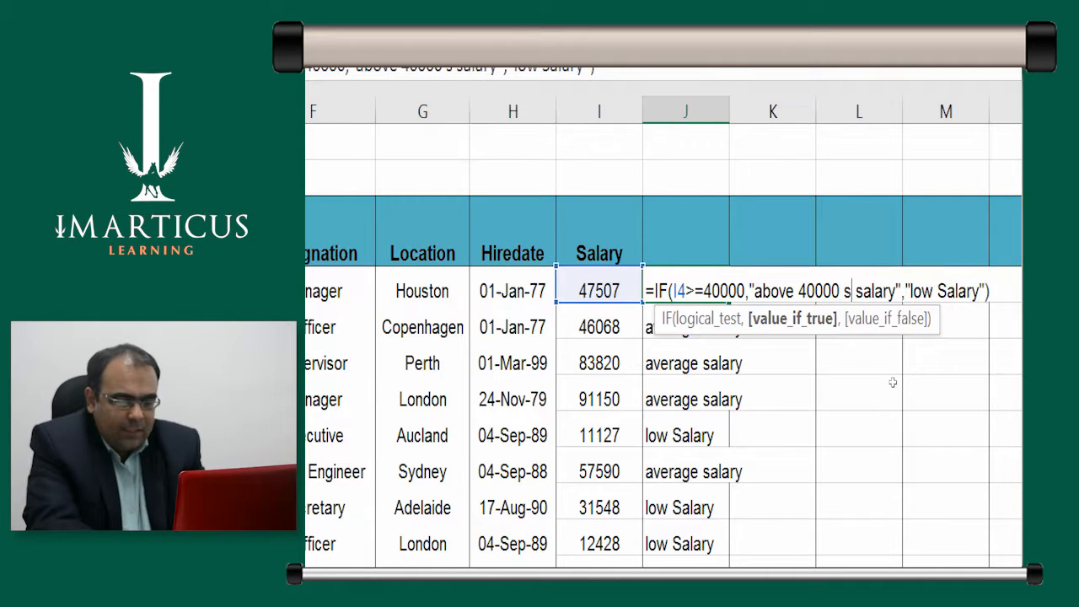
{"action": "key", "text": "Delete"}
{"action": "key", "text": "Delete"}
{"action": "key", "text": "Delete"}
{"action": "key", "text": "Delete"}
{"action": "key", "text": "Delete"}
{"action": "key", "text": "Delete"}
{"action": "key", "text": "Delete"}
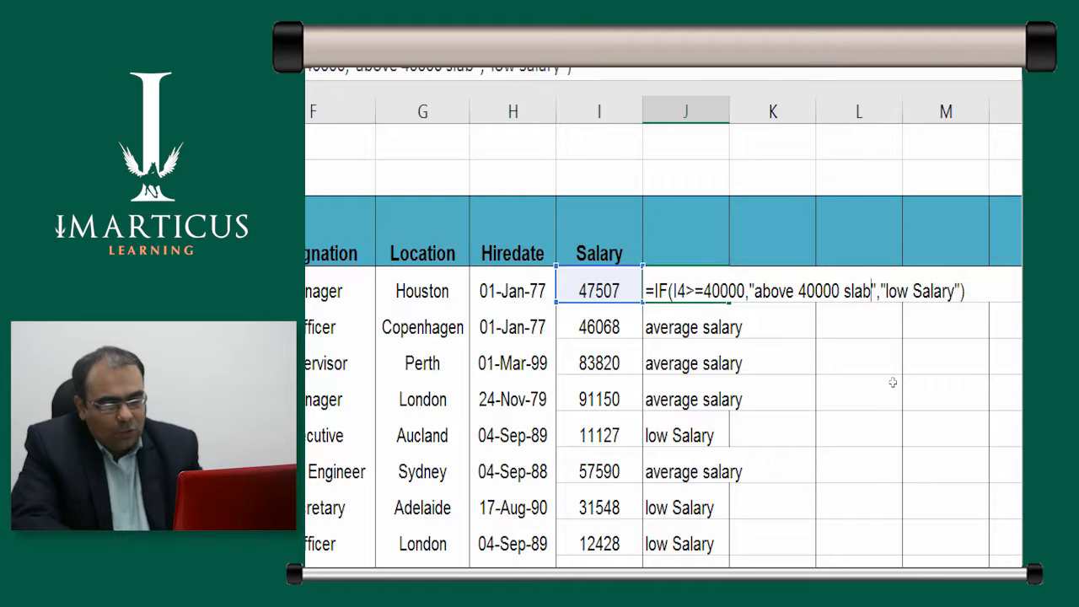
{"action": "key", "text": "ctrl+Return"}
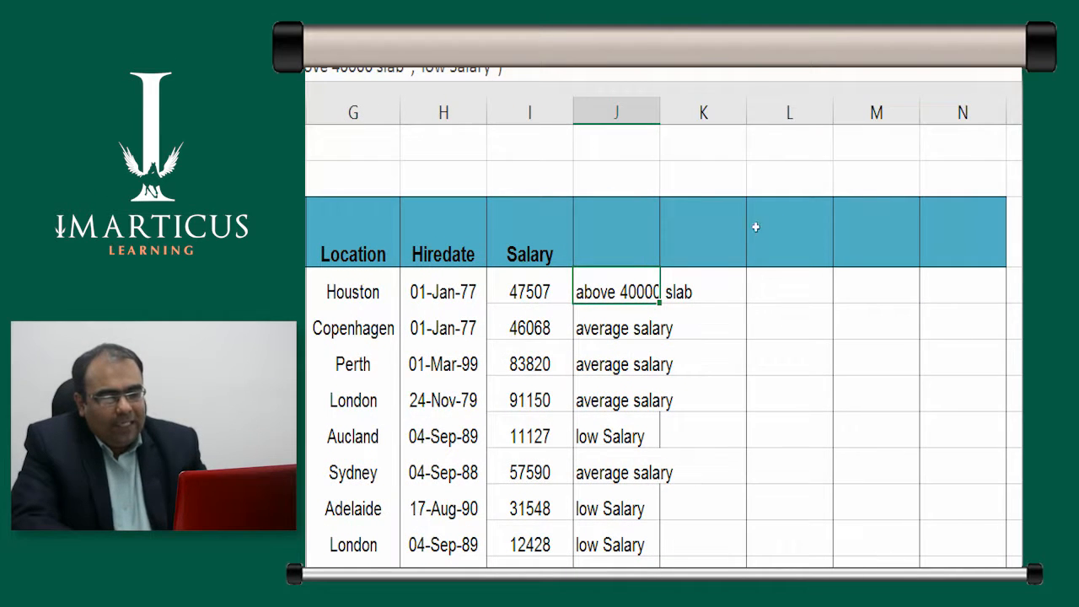
Widen column J to fit its text and fill the revised formula from J4 down all the employee rows
{"action": "left_click_drag", "start_coordinate": [660, 112], "coordinate": [715, 112]}
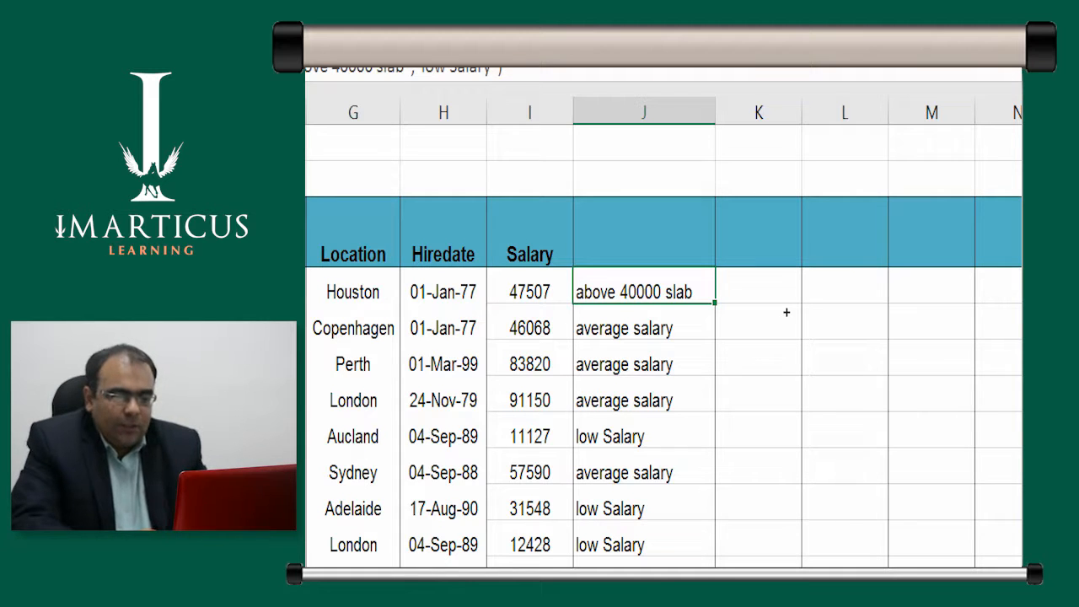
{"action": "key", "text": "ctrl+shift+Down"}
{"action": "key", "text": "ctrl+d"}
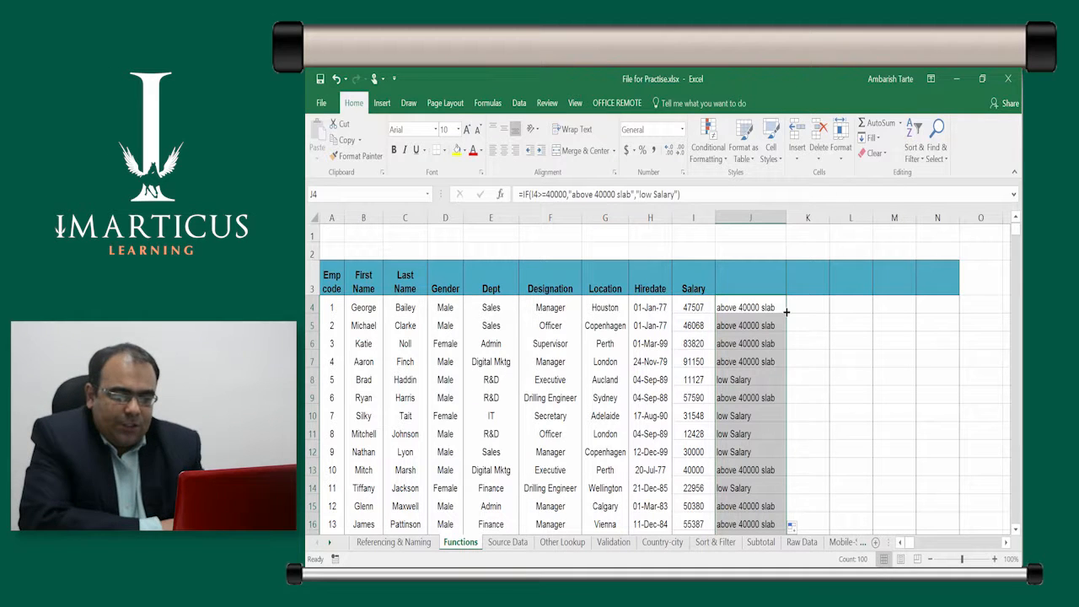
Enter the header "IF" in J3
{"action": "key", "text": "Up"}
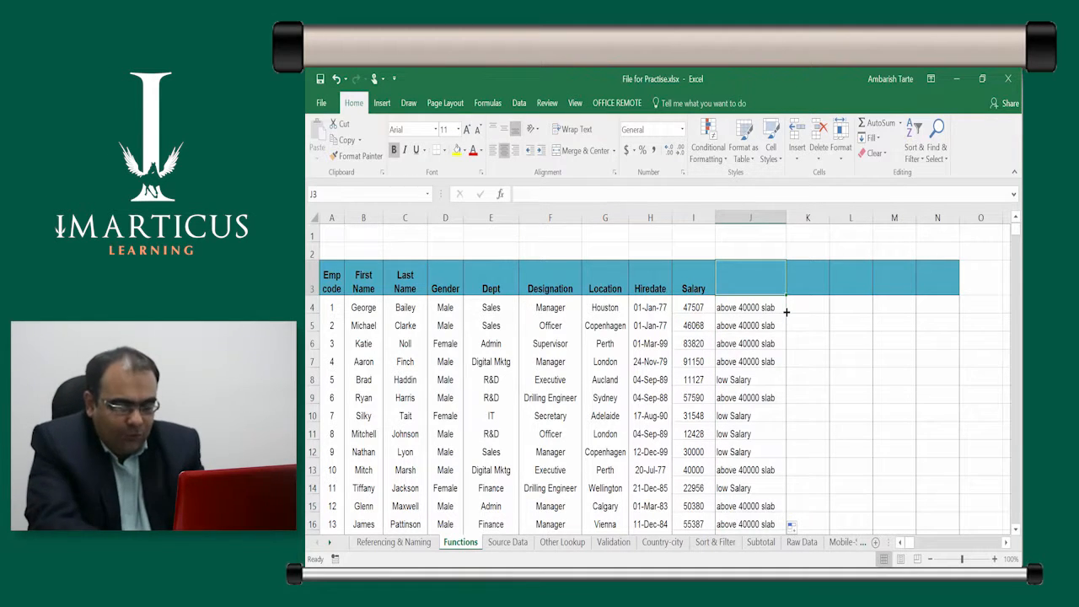
{"action": "type", "text": "IF"}
{"action": "key", "text": "Tab"}
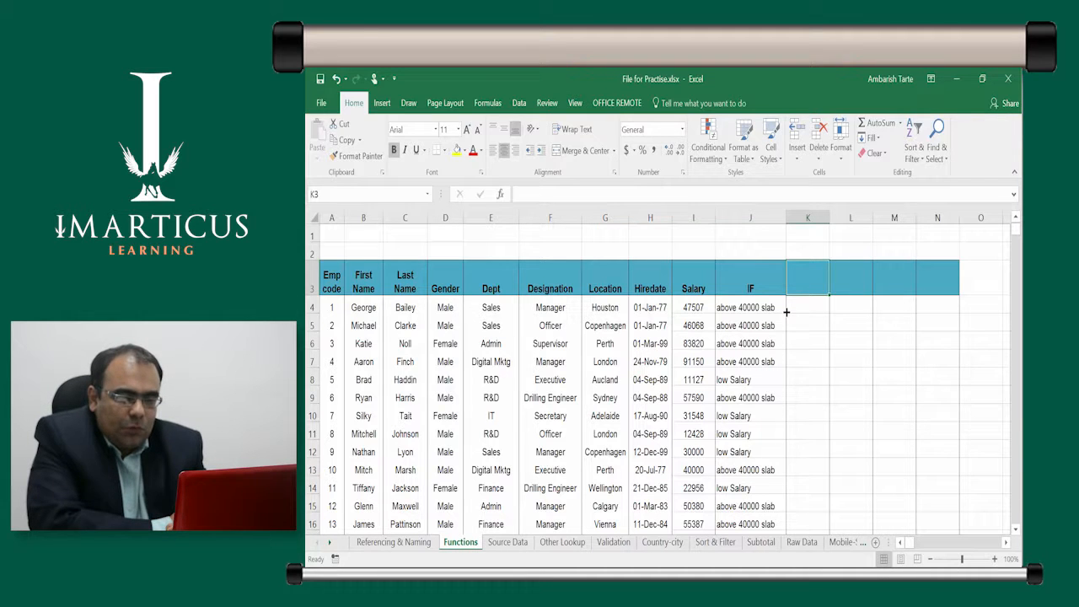
Start an IF formula in K4 with an OR test whose first condition is e4="sales"
{"action": "left_click", "coordinate": [787, 312]}
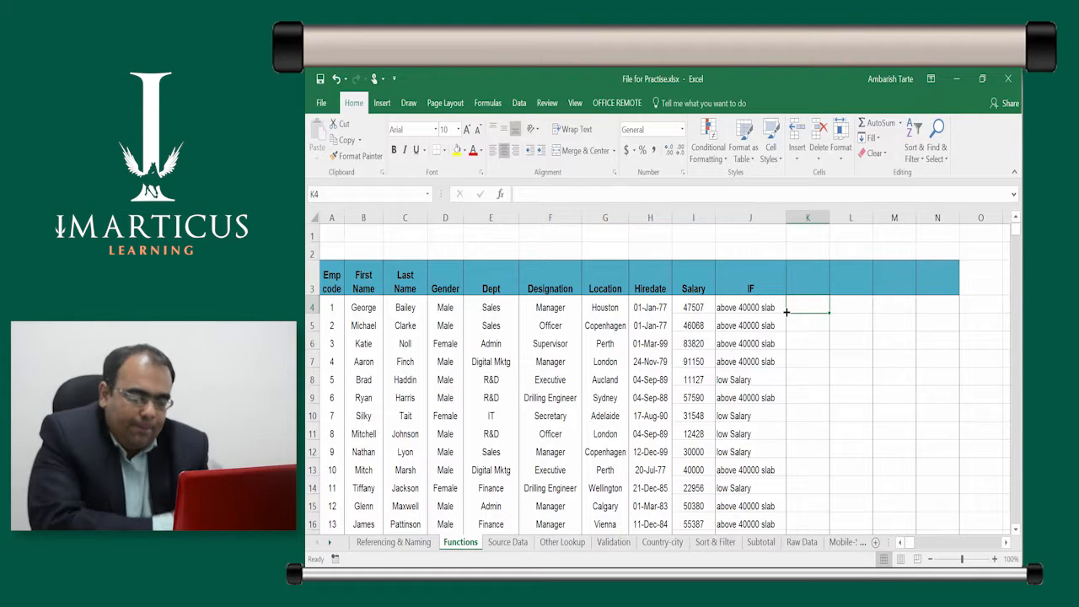
{"action": "type", "text": "=if"}
{"action": "key", "text": "Tab"}
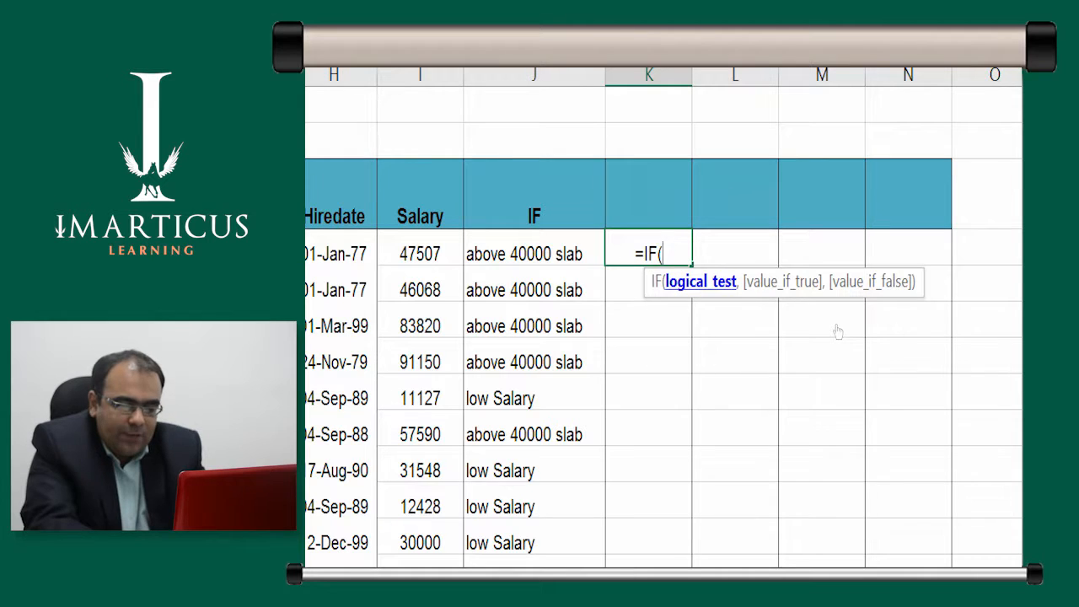
{"action": "type", "text": "or"}
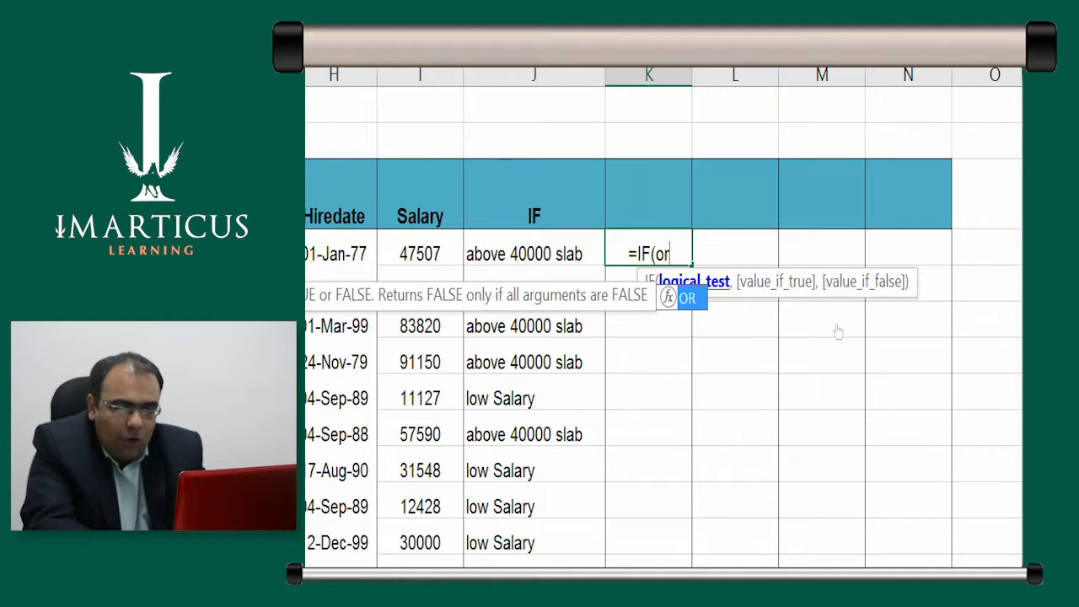
{"action": "key", "text": "Tab"}
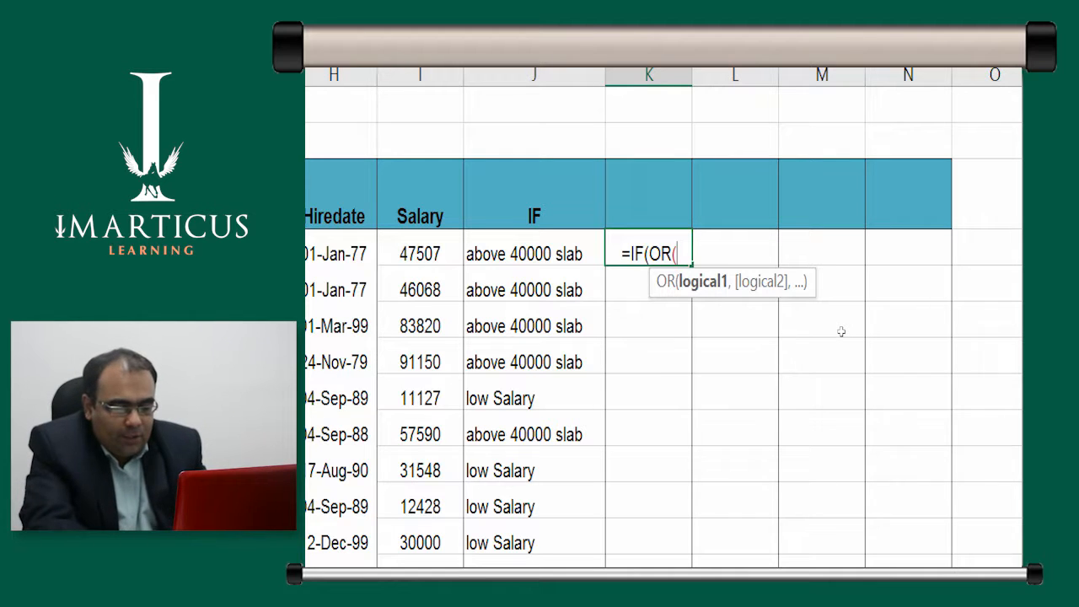
{"action": "type", "text": "4e4"}
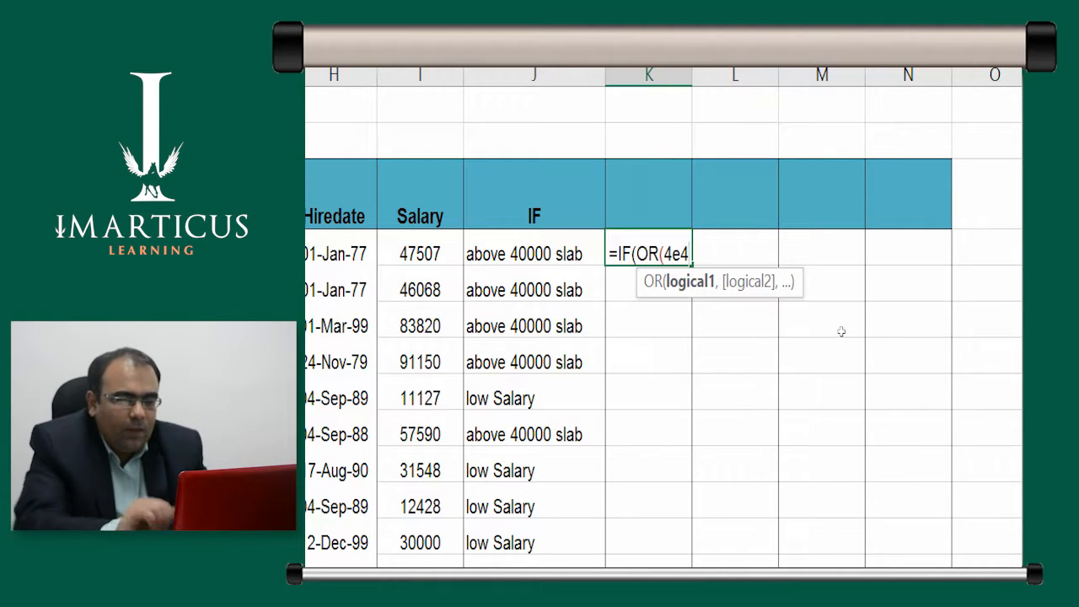
{"action": "key", "text": "BackSpace"}
{"action": "key", "text": "BackSpace"}
{"action": "key", "text": "BackSpace"}
{"action": "type", "text": "e4"}
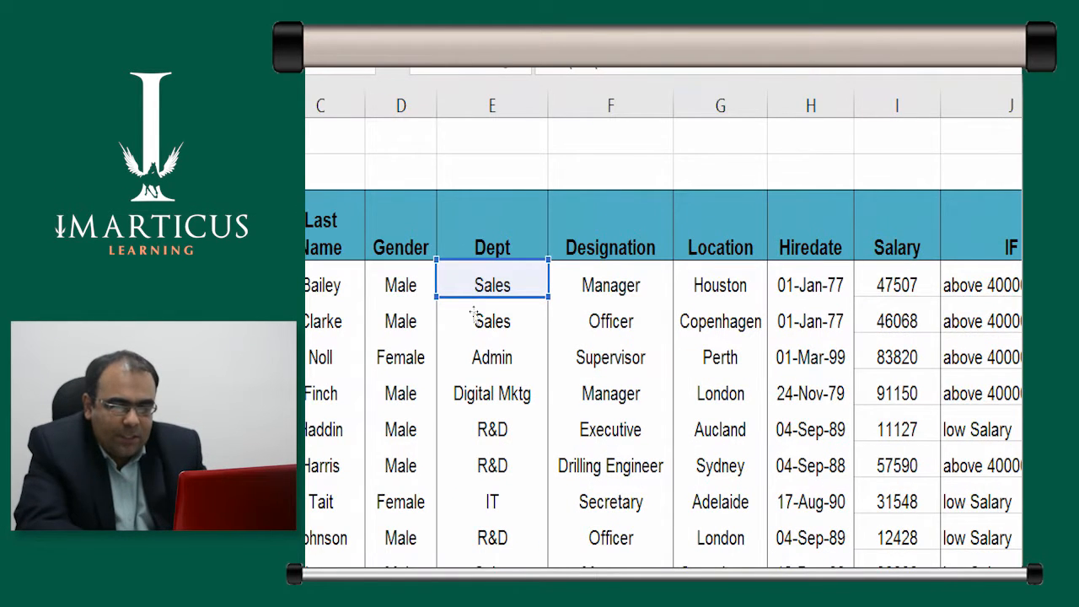
{"action": "type", "text": "=IF(OR(e4="}
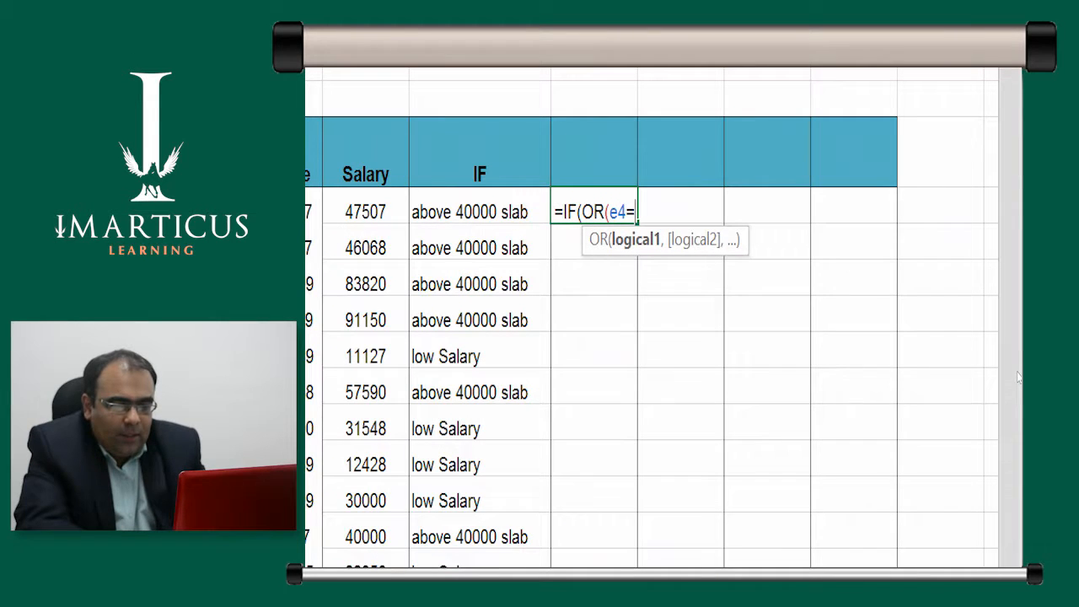
{"action": "type", "text": "\"sales\","}
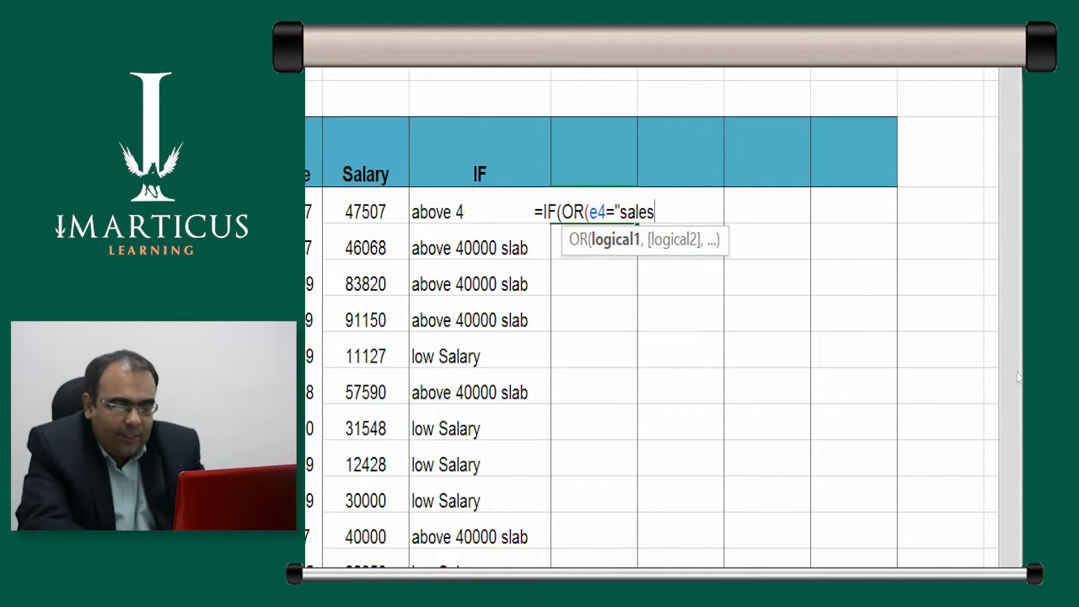
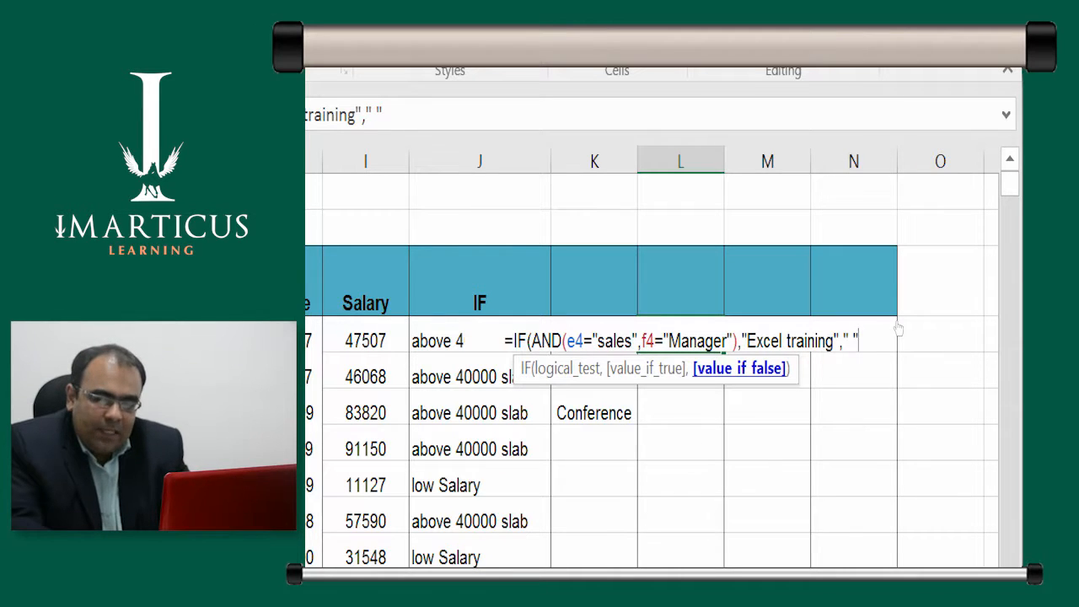
Replace the single-space false value in the L4 IF(AND) formula with an empty string "" and commit the formula
{"action": "key", "text": "BackSpace"}
{"action": "key", "text": "BackSpace"}
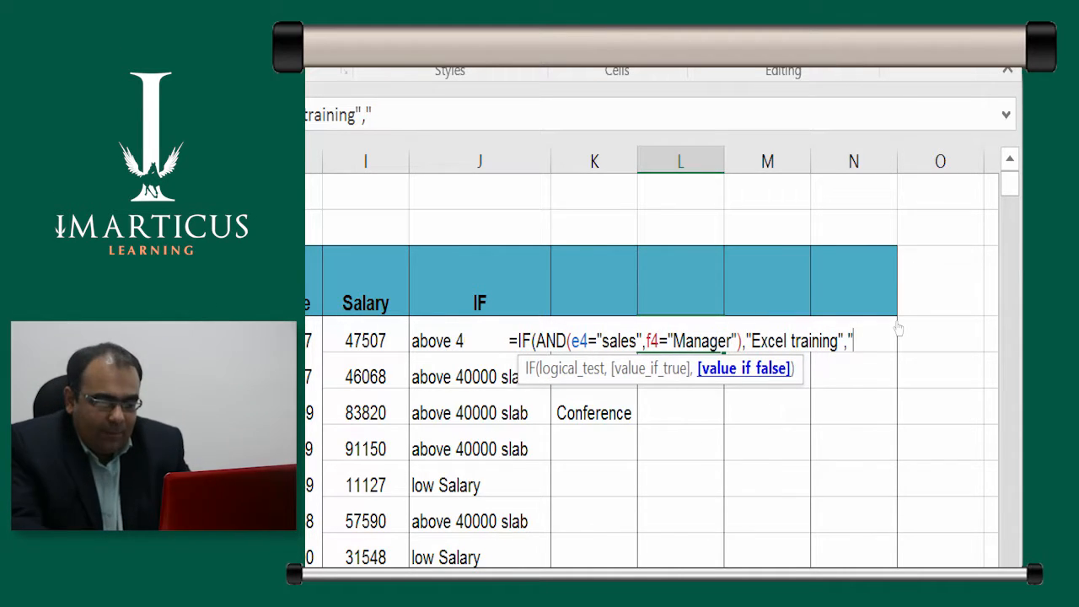
{"action": "type", "text": "\""}
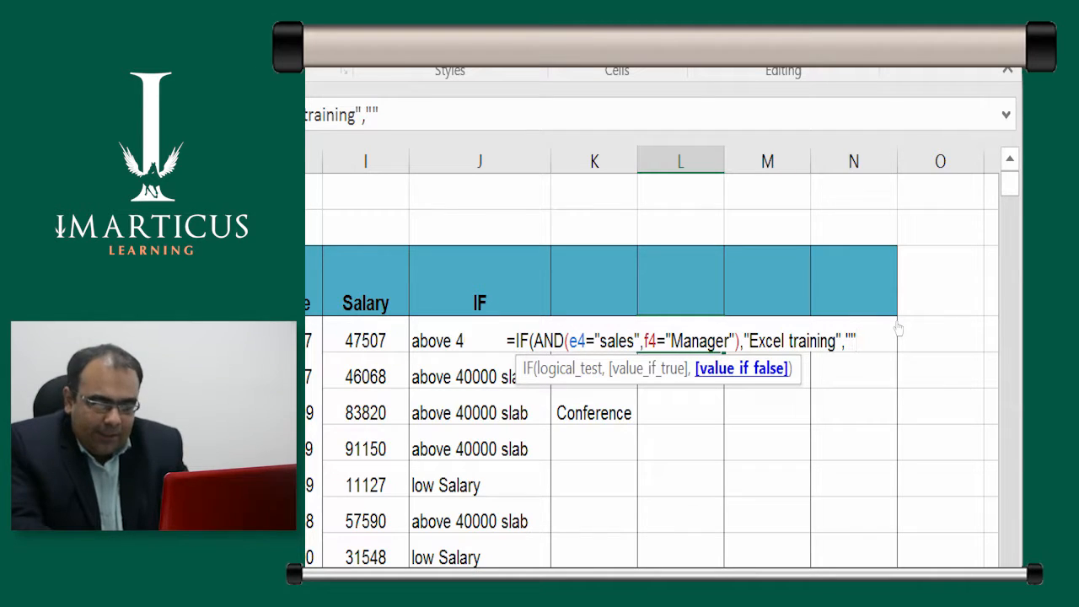
{"action": "key", "text": "Return"}
{"action": "key", "text": "Return"}
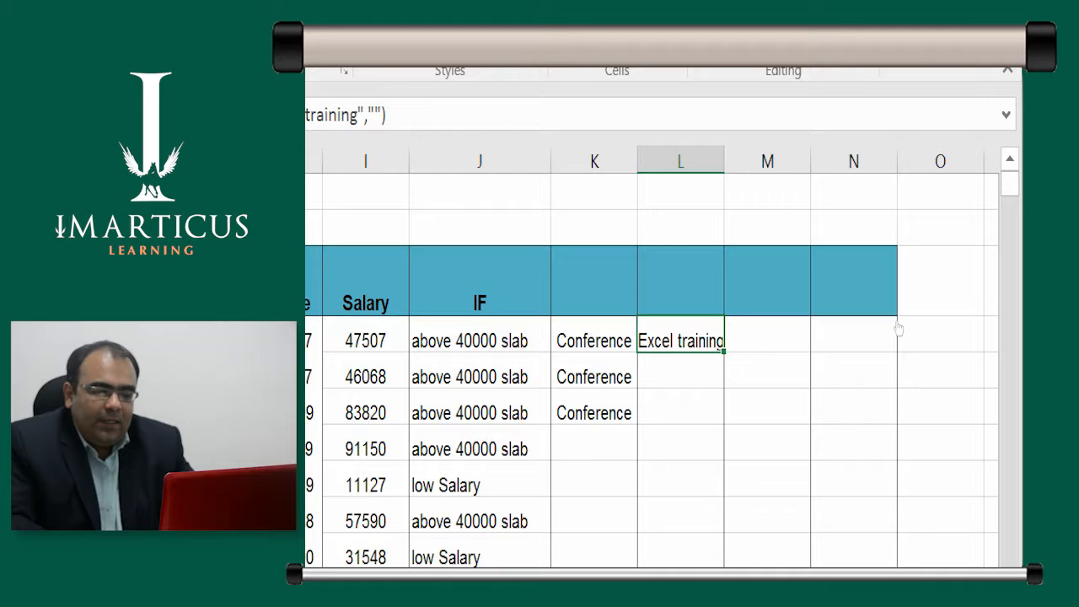
Widen column L to fit its text and fill the L4 IF(AND) formula down all the employee rows
{"action": "left_click_drag", "start_coordinate": [724, 161], "coordinate": [757, 161]}
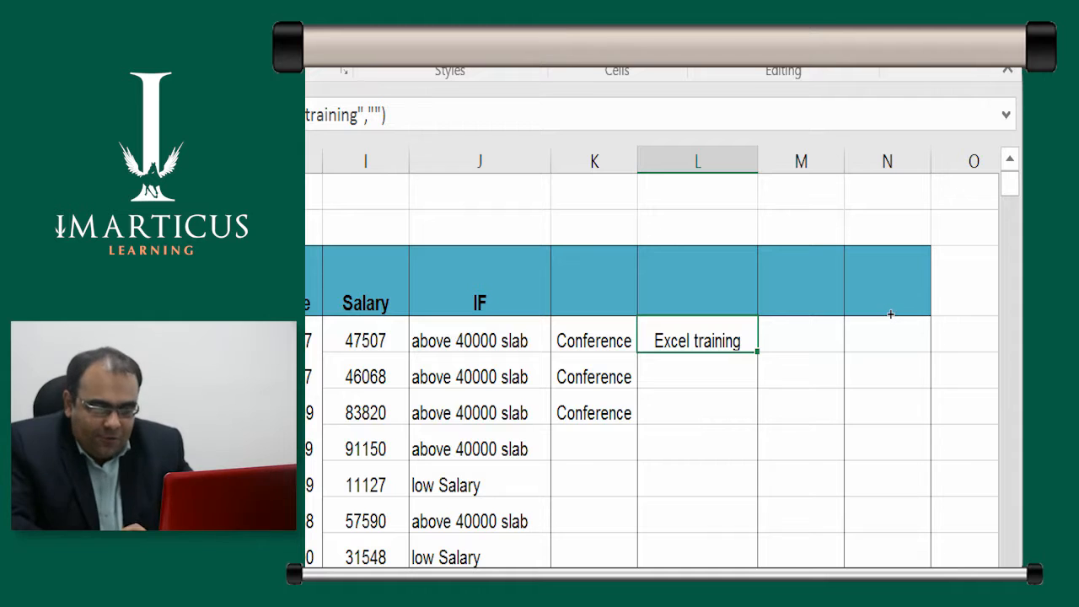
{"action": "key", "text": "ctrl+shift+Down"}
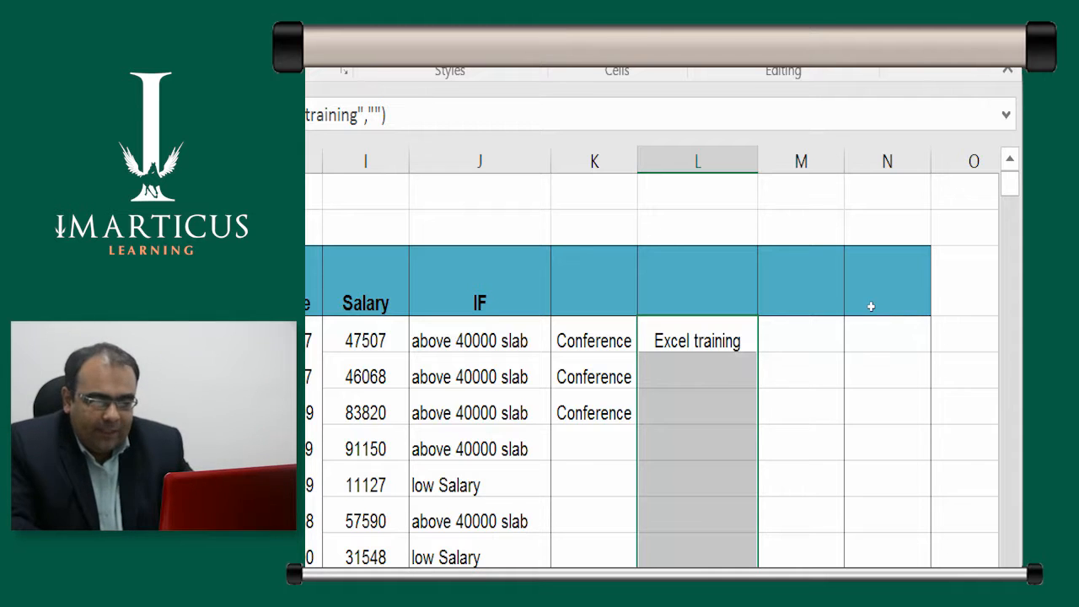
{"action": "key", "text": "ctrl+shift+Up"}
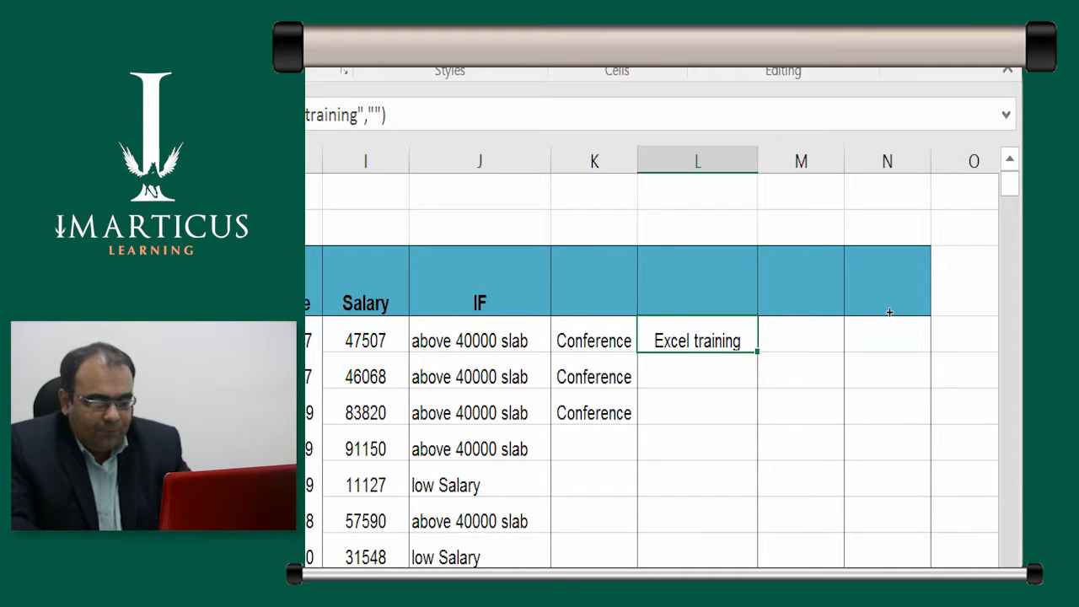
Compare the department and designation in row 4 with the Excel training result in L4
{"action": "key", "text": "Left"}
{"action": "key", "text": "Left"}
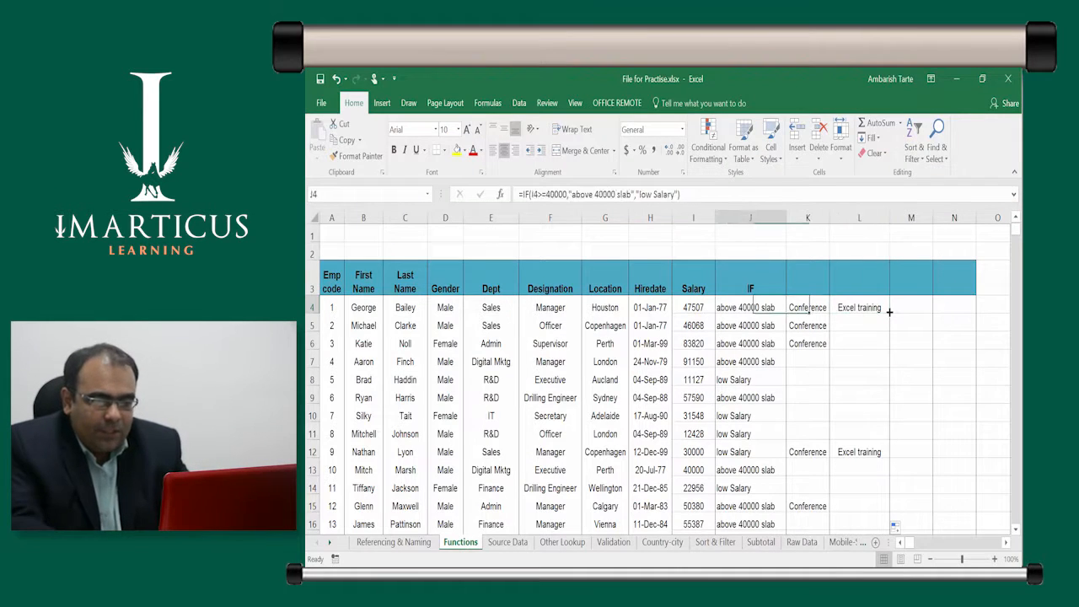
{"action": "key", "text": "Left"}
{"action": "key", "text": "Left"}
{"action": "key", "text": "Left"}
{"action": "key", "text": "Left"}
{"action": "key", "text": "Left"}
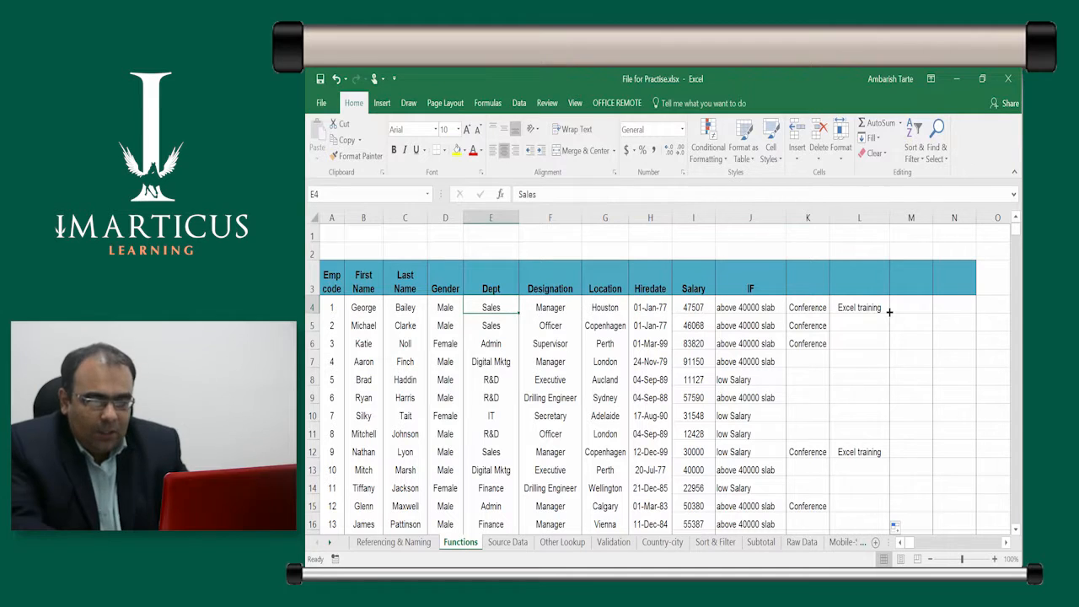
{"action": "key", "text": "shift+Right"}
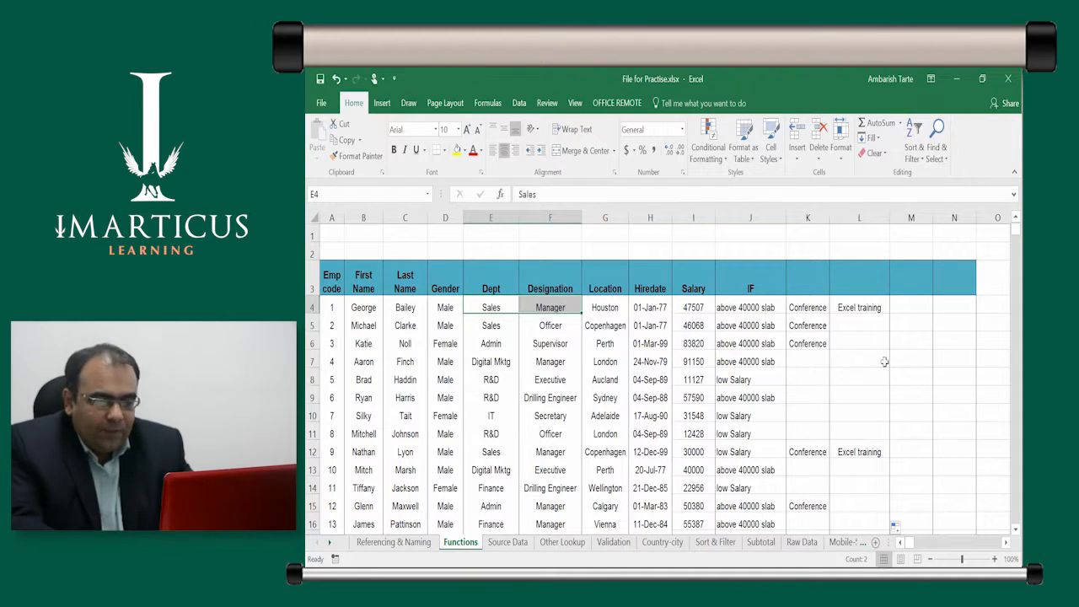
Compare the department and designation in row 5 with the formula result in L5
{"action": "left_click", "coordinate": [495, 328]}
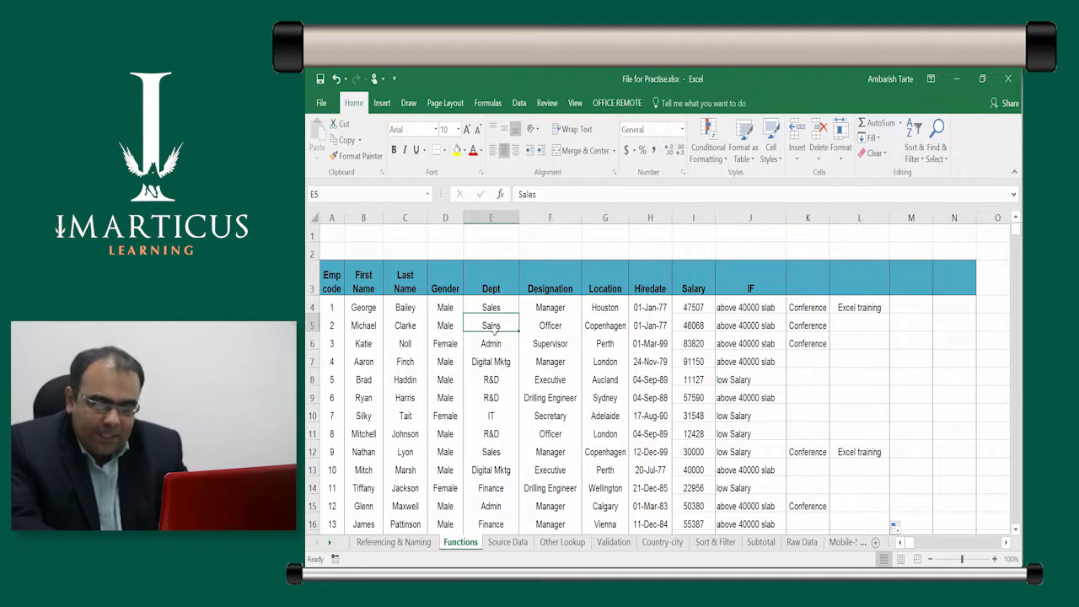
{"action": "key", "text": "Right"}
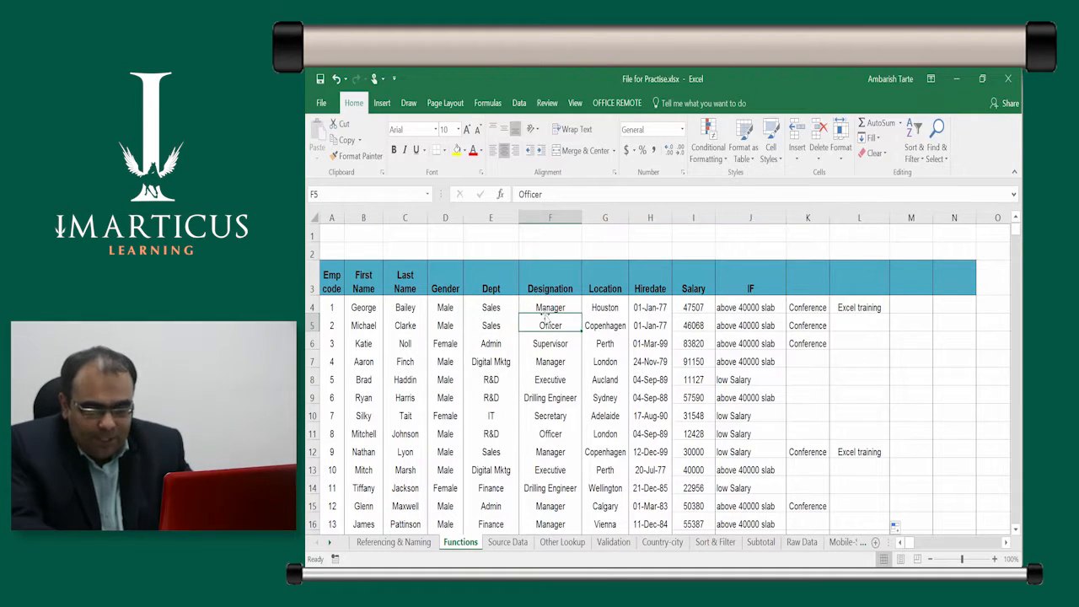
{"action": "key", "text": "Right"}
{"action": "key", "text": "Right"}
{"action": "key", "text": "Right"}
{"action": "key", "text": "Right"}
{"action": "key", "text": "Right"}
{"action": "key", "text": "Right"}
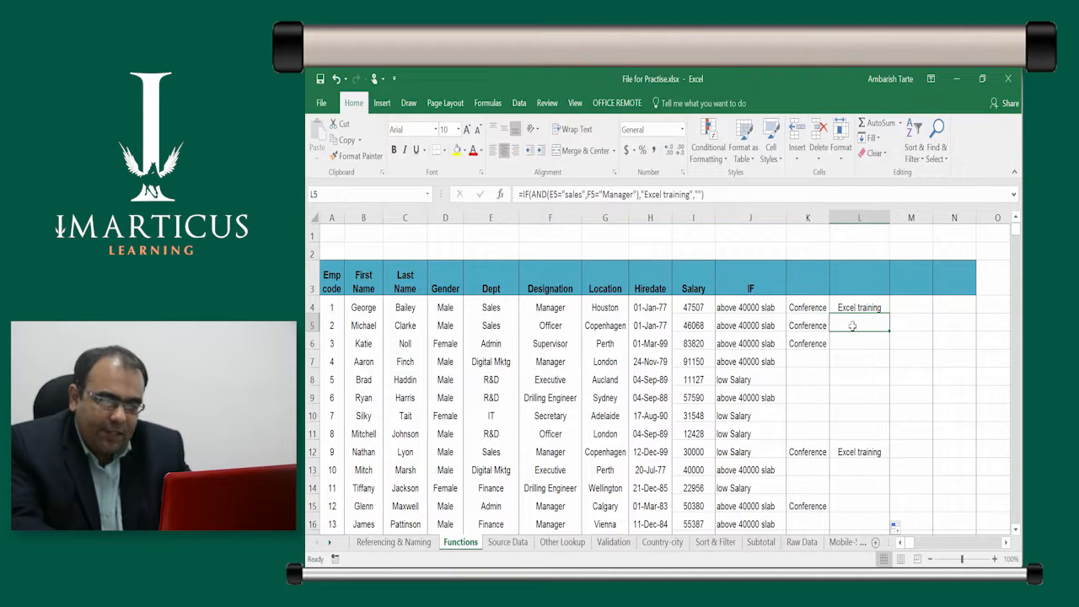
Examine the Excel training result in L12 against that row's department and designation
{"action": "key", "text": "Down"}
{"action": "key", "text": "Down"}
{"action": "key", "text": "Down"}
{"action": "key", "text": "Down"}
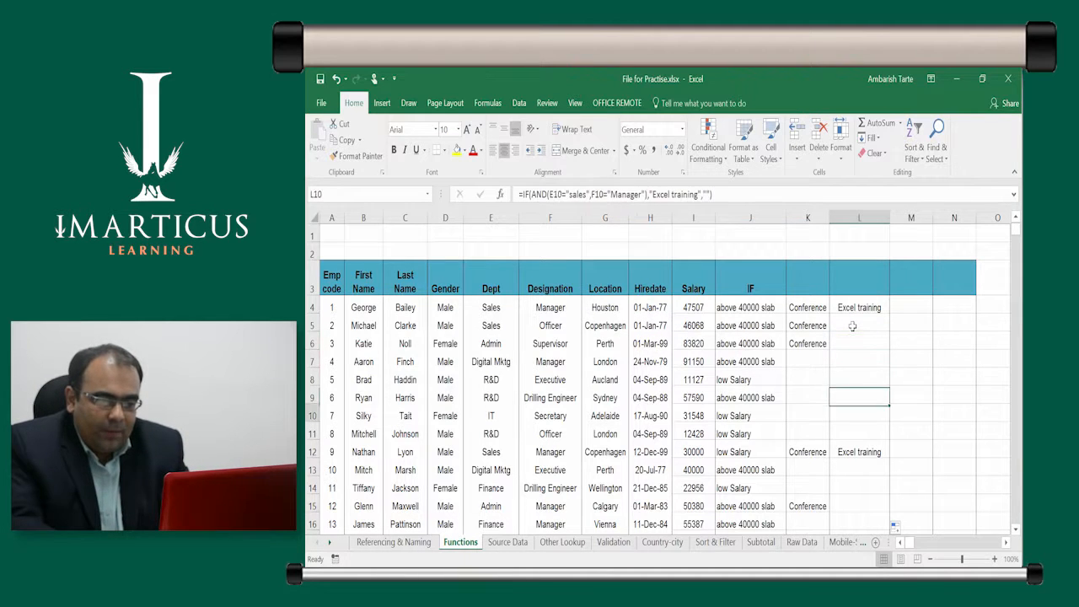
{"action": "key", "text": "Down"}
{"action": "key", "text": "Down"}
{"action": "key", "text": "Down"}
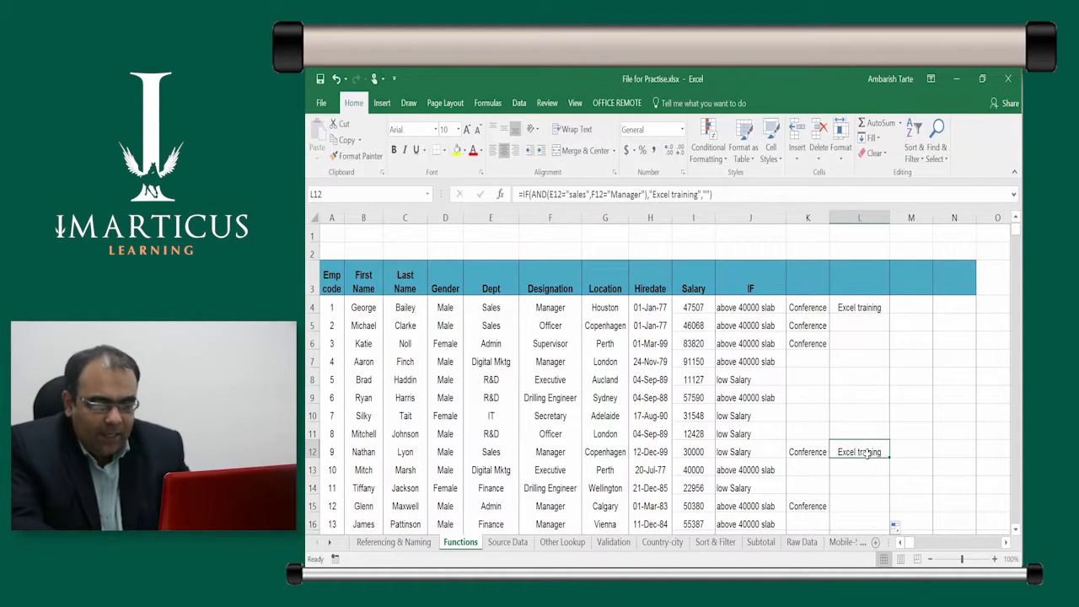
{"action": "key", "text": "Left"}
{"action": "key", "text": "Left"}
{"action": "key", "text": "Left"}
{"action": "key", "text": "Left"}
{"action": "key", "text": "Left"}
{"action": "key", "text": "Left"}
{"action": "key", "text": "Left"}
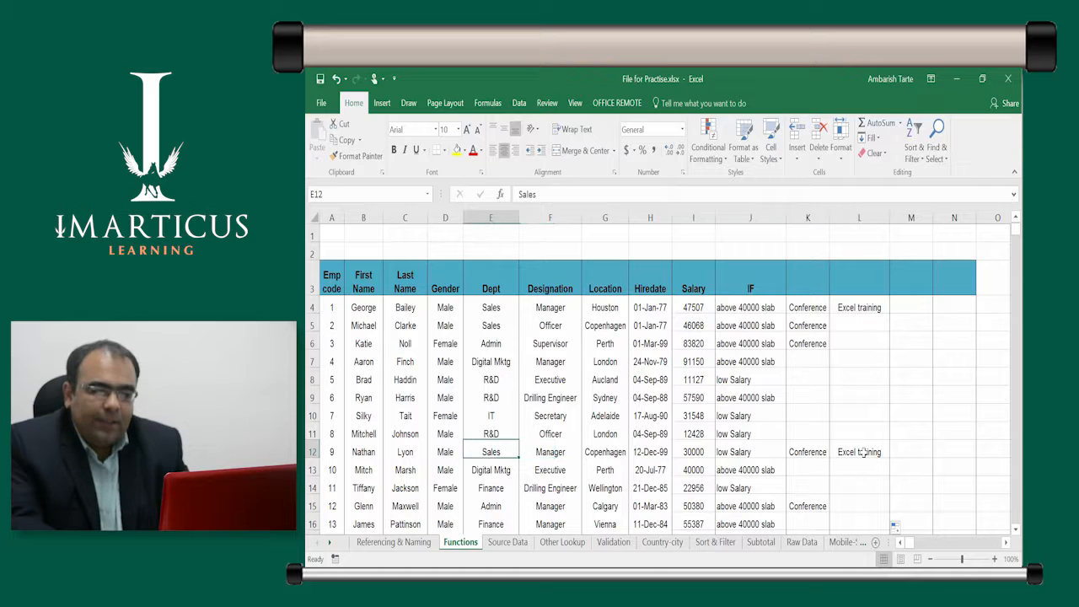
{"action": "key", "text": "shift+Right"}
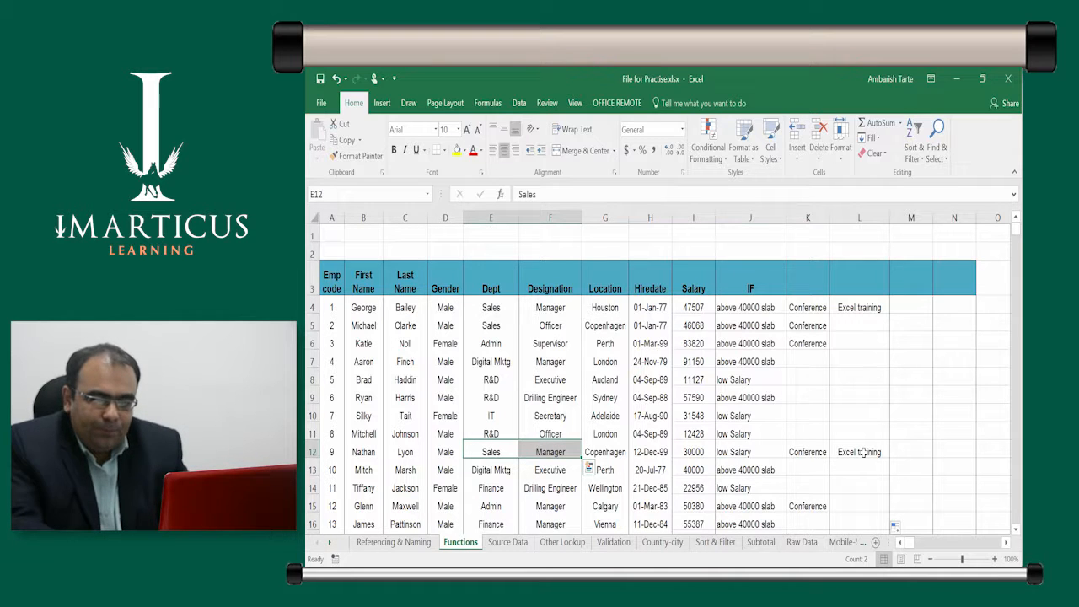
Check the Digital Mktg manager in row 7 across the department, designation and result columns, and return to L4
{"action": "key", "text": "shift+Left"}
{"action": "key", "text": "Up"}
{"action": "key", "text": "Up"}
{"action": "key", "text": "Up"}
{"action": "key", "text": "Up"}
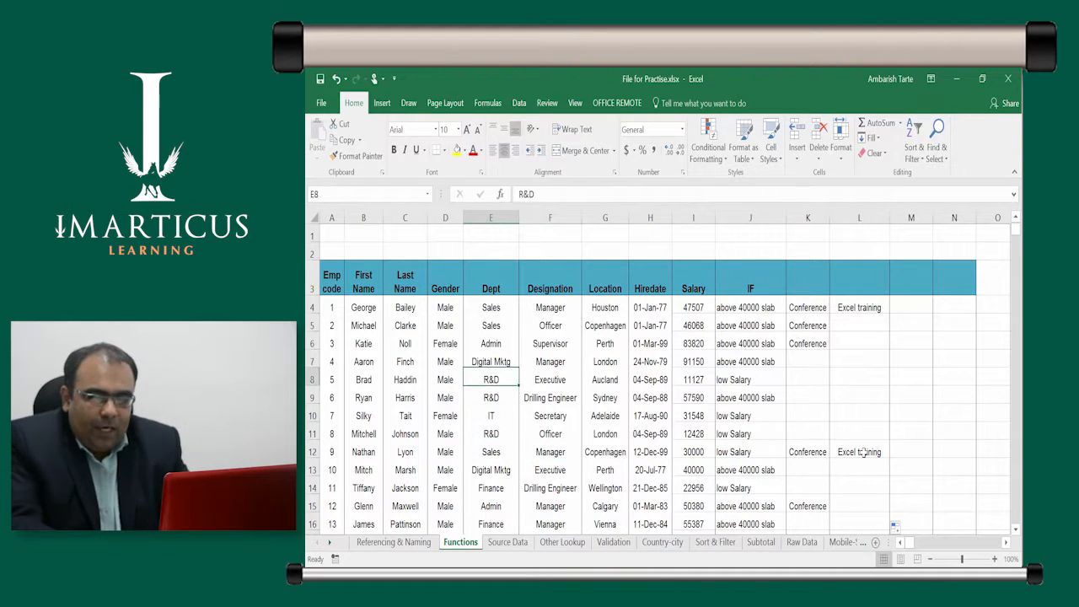
{"action": "key", "text": "Up"}
{"action": "key", "text": "Right"}
{"action": "key", "text": "Right"}
{"action": "key", "text": "Right"}
{"action": "key", "text": "Right"}
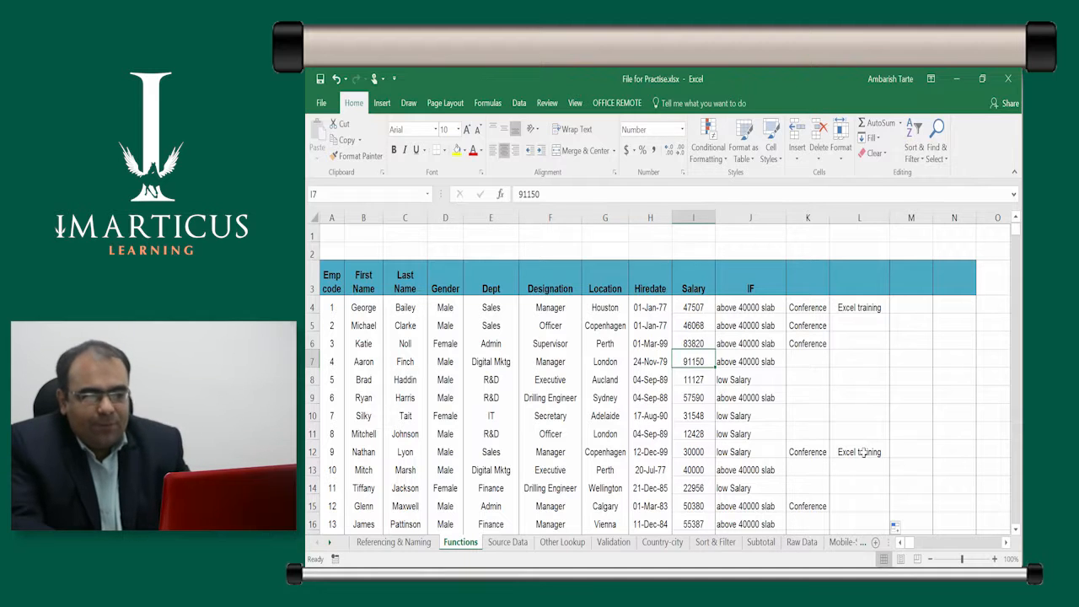
{"action": "key", "text": "Left"}
{"action": "key", "text": "Left"}
{"action": "key", "text": "Left"}
{"action": "key", "text": "Right"}
{"action": "key", "text": "Left"}
{"action": "key", "text": "Right"}
{"action": "key", "text": "Right"}
{"action": "key", "text": "Right"}
{"action": "key", "text": "Right"}
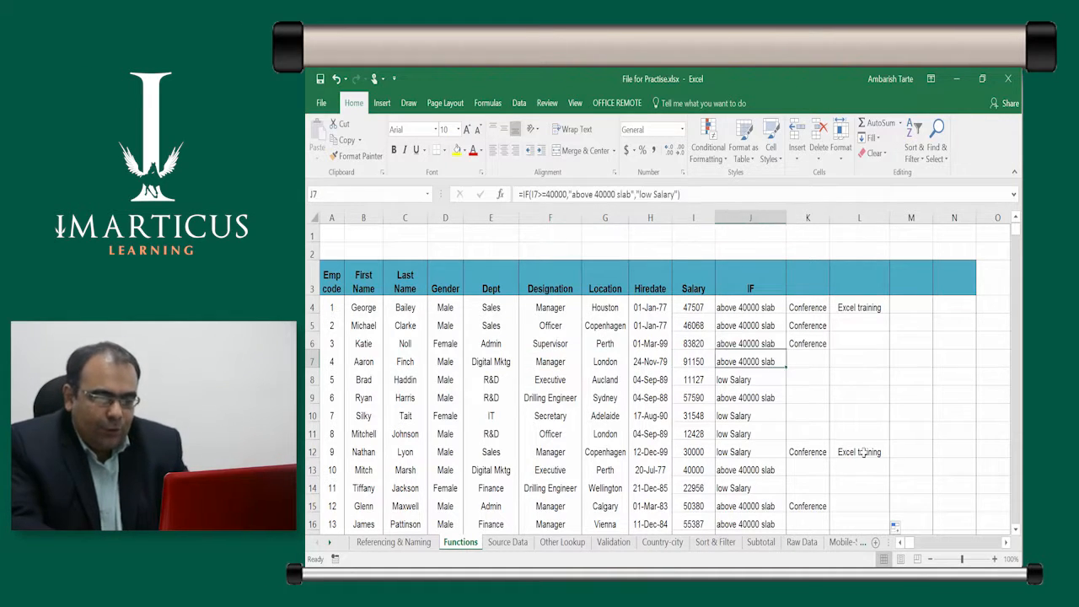
{"action": "key", "text": "Right"}
{"action": "key", "text": "Right"}
{"action": "key", "text": "Up"}
{"action": "key", "text": "Up"}
{"action": "key", "text": "Up"}
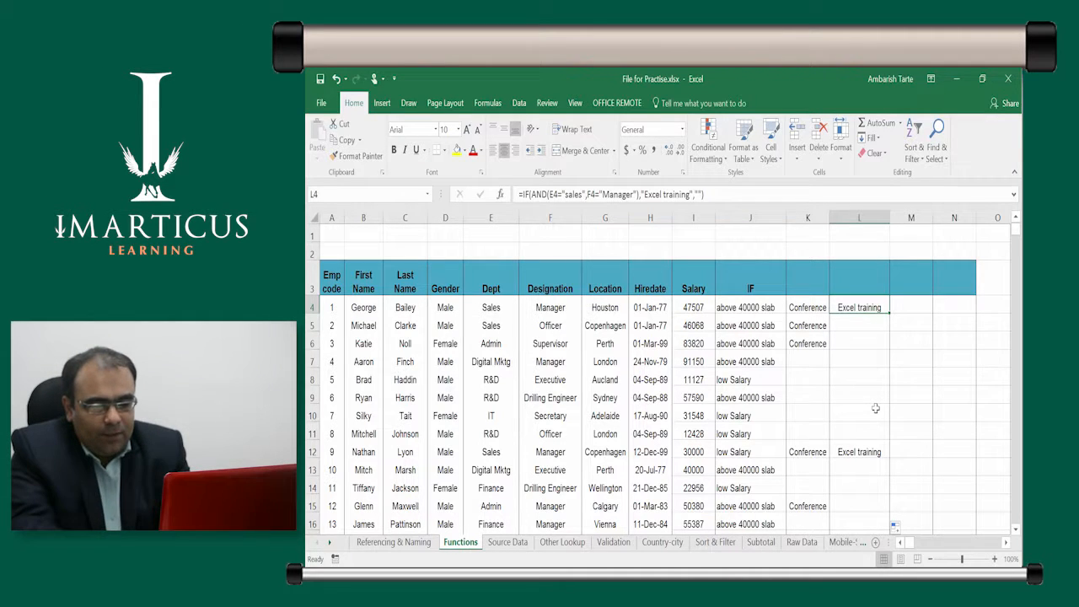
Launch Word with the Run command winword and create a blank document
{"action": "key", "text": "super+r"}
{"action": "type", "text": "win"}
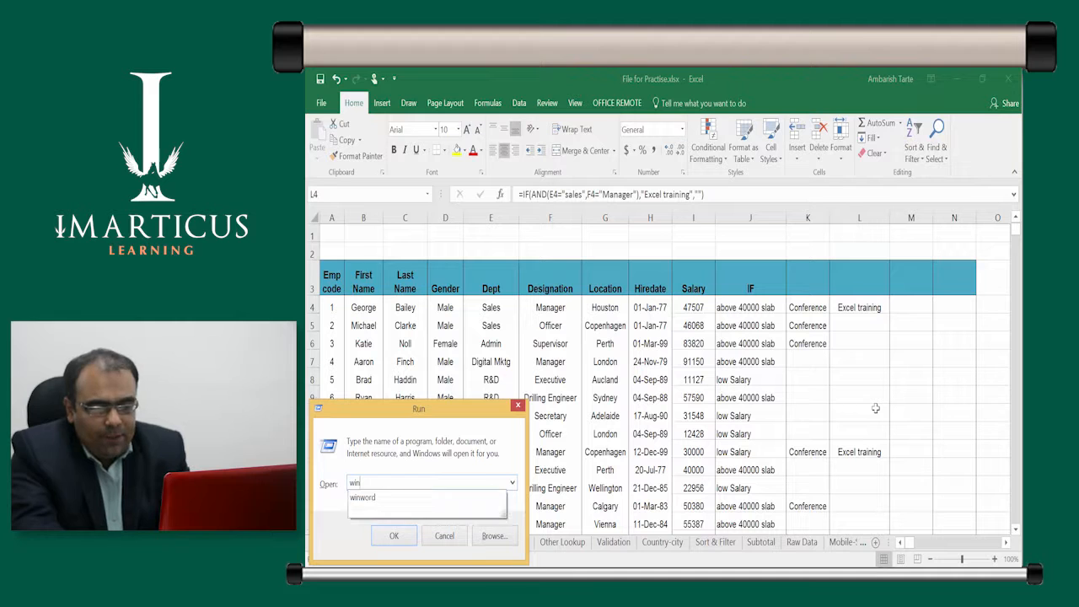
{"action": "key", "text": "Down"}
{"action": "key", "text": "Return"}
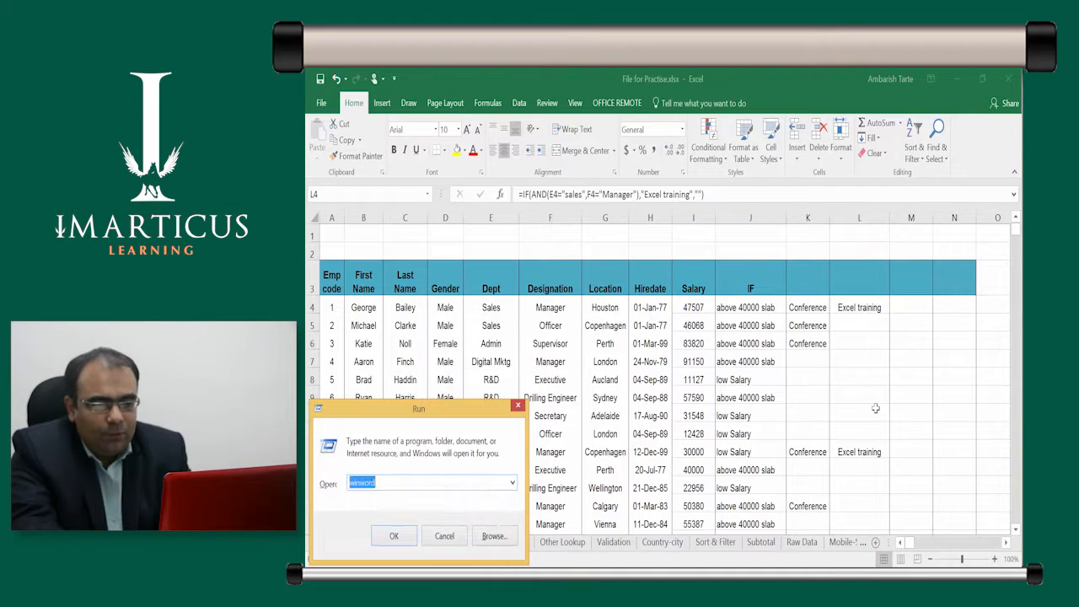
{"action": "key", "text": "Return"}
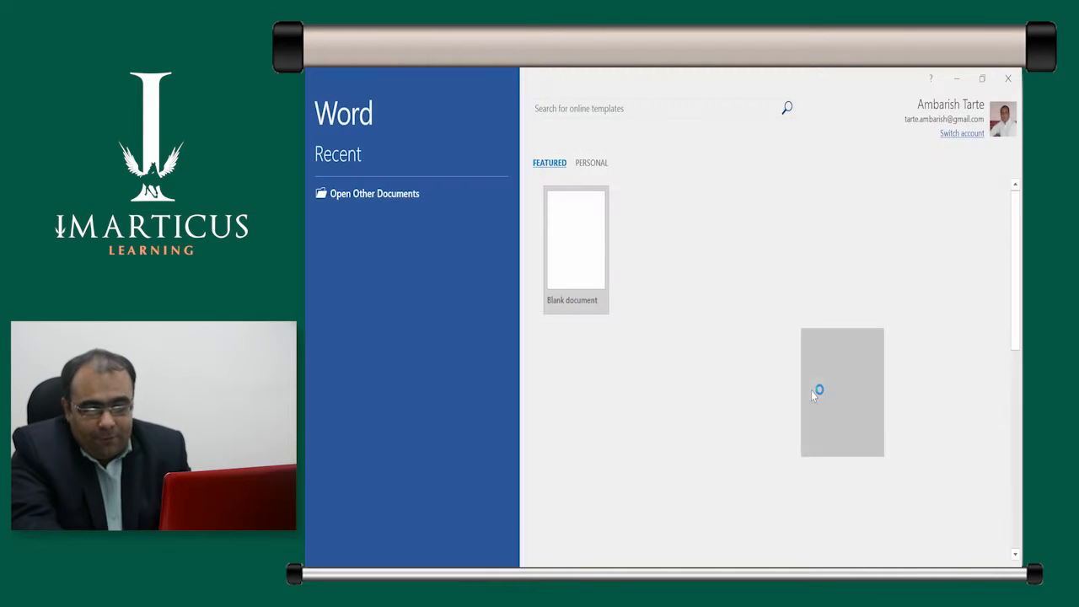
{"action": "key", "text": "Return"}
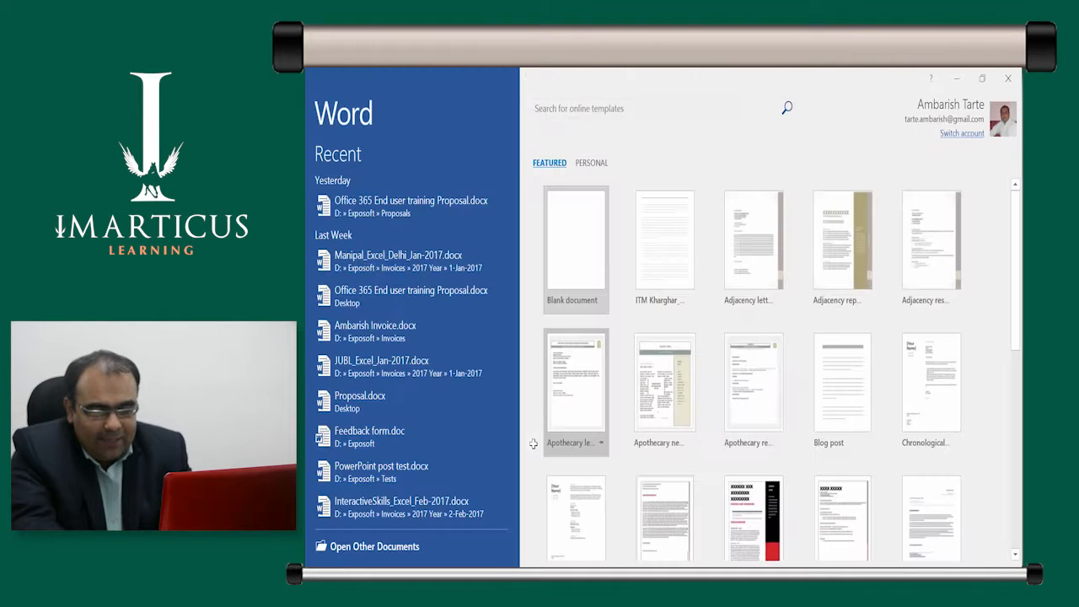
{"action": "left_click", "coordinate": [587, 269]}
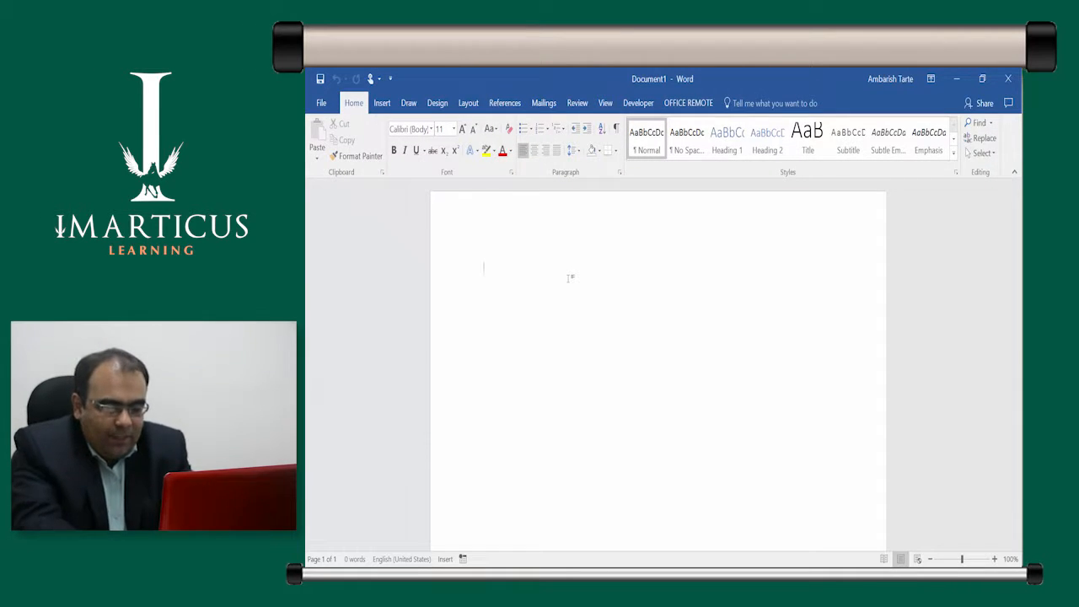
Write the first two training rules on separate lines: "Sales → PowerPoint" and "Admin → Excel"
{"action": "type", "text": "Sale"}
{"action": "key", "text": "BackSpace"}
{"action": "type", "text": "es --> PowerPoint"}
{"action": "key", "text": "Return"}
{"action": "type", "text": "Ad"}
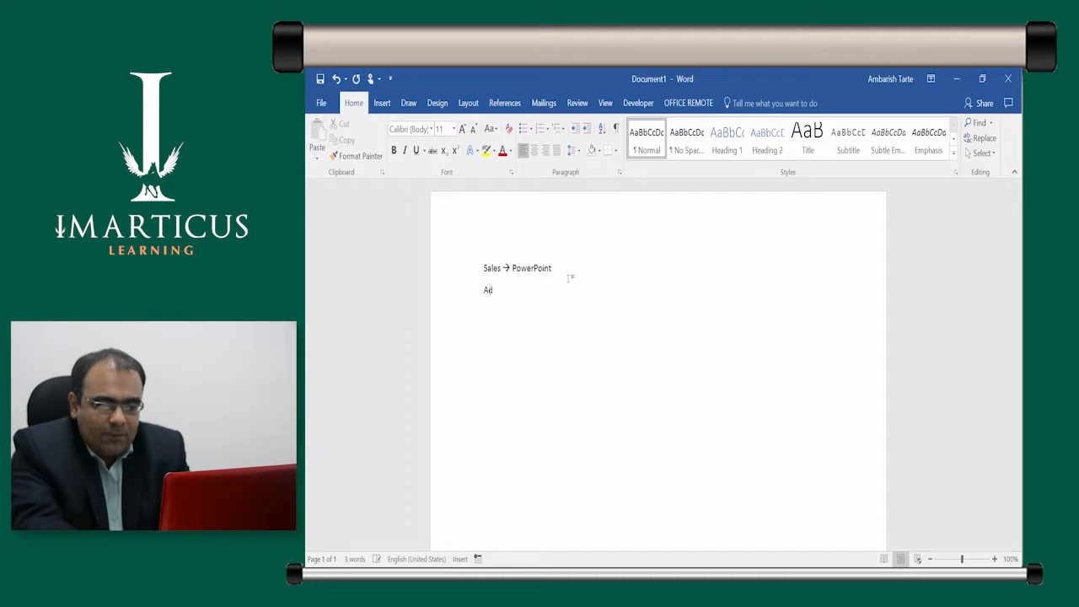
{"action": "type", "text": "min --"}
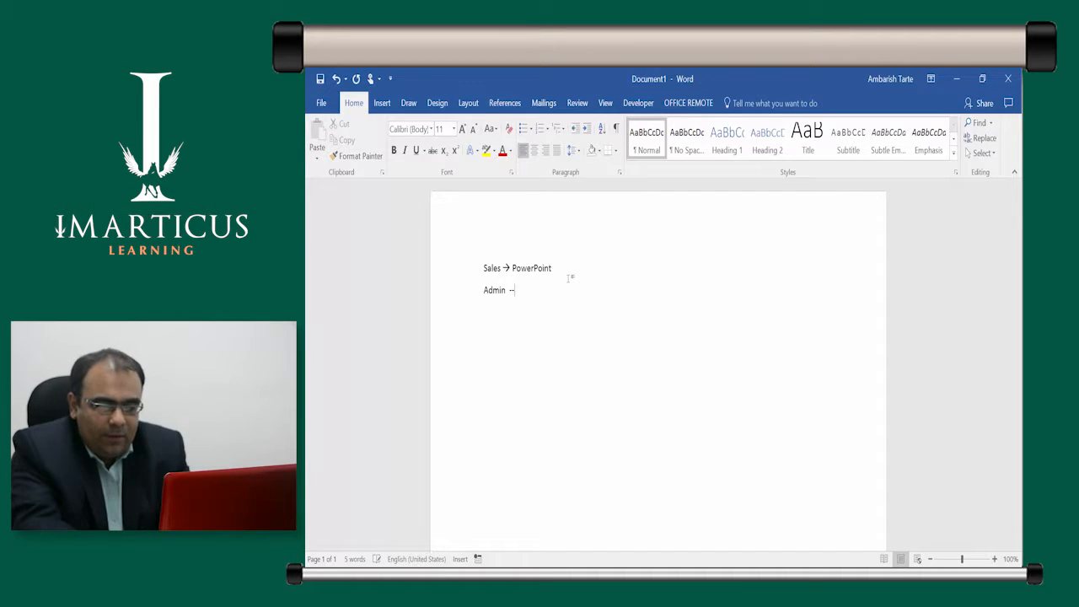
{"action": "type", "text": "> Exce"}
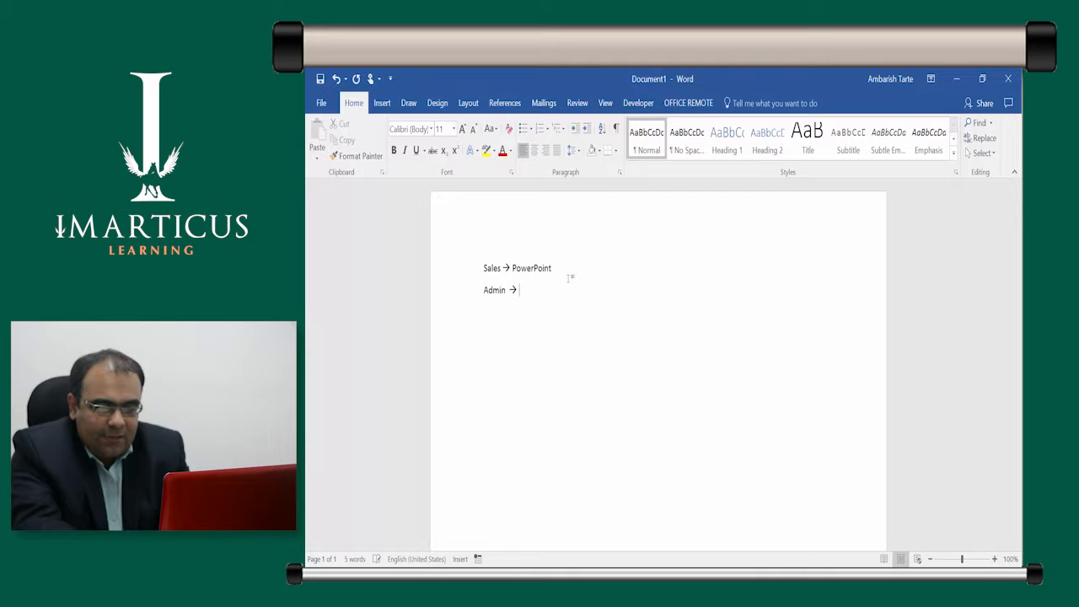
{"action": "type", "text": "l"}
{"action": "key", "text": "Return"}
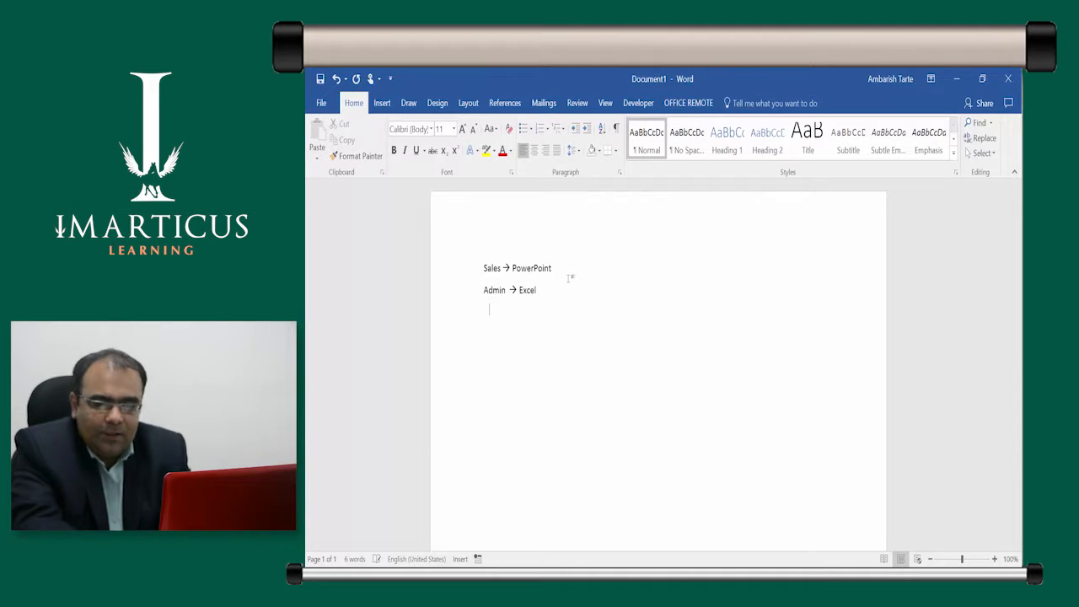
Add the remaining two rules on separate lines: "R&D → Word" and "Any other dept → Outlook"
{"action": "type", "text": "R&D --> Wo"}
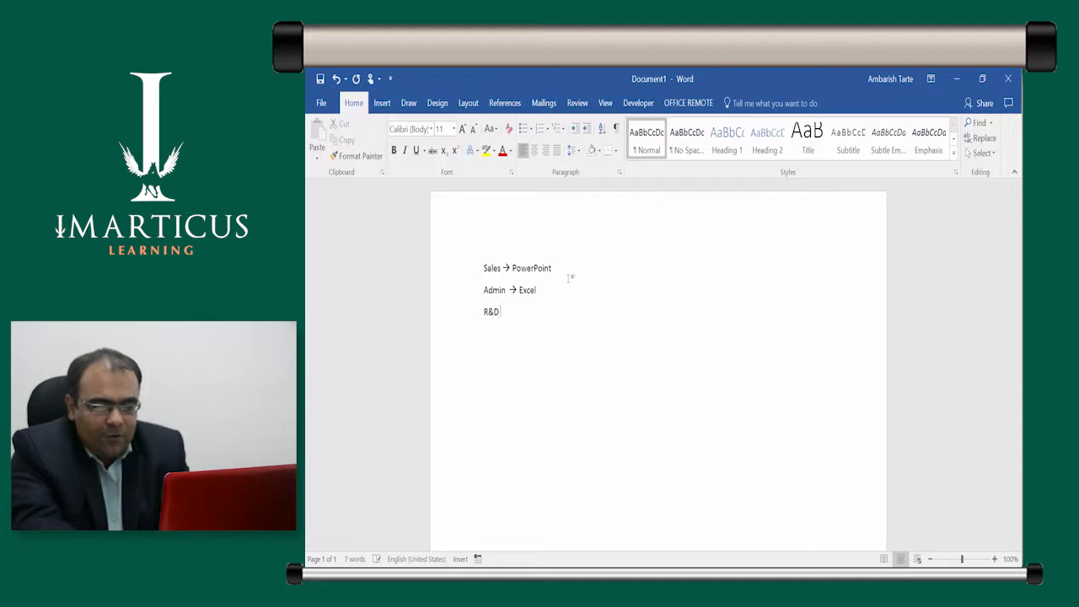
{"action": "type", "text": "rd"}
{"action": "key", "text": "Return"}
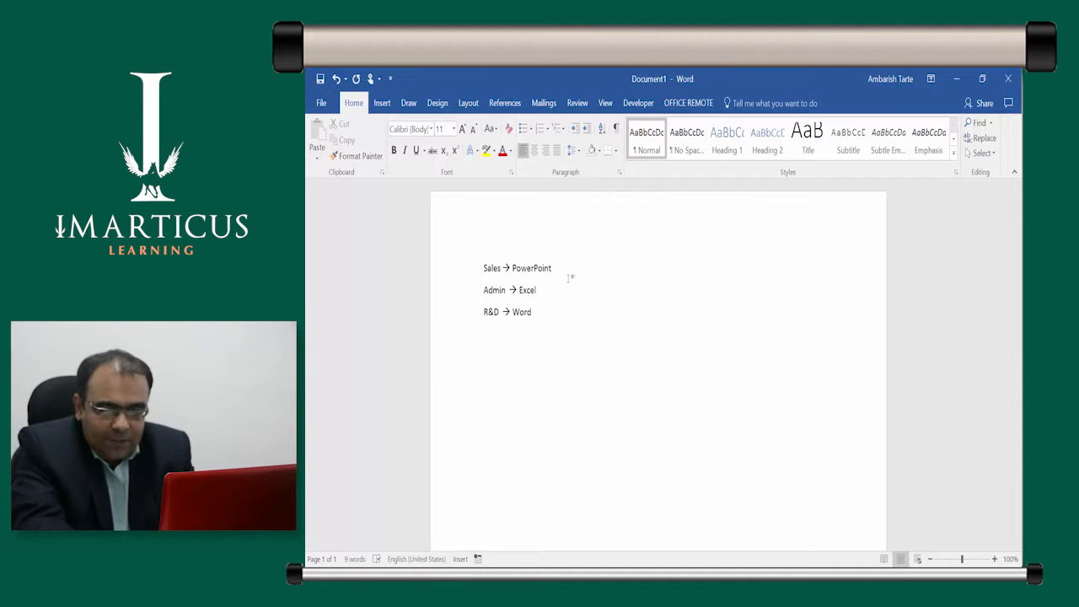
{"action": "type", "text": "Any other dept -> Outlook"}
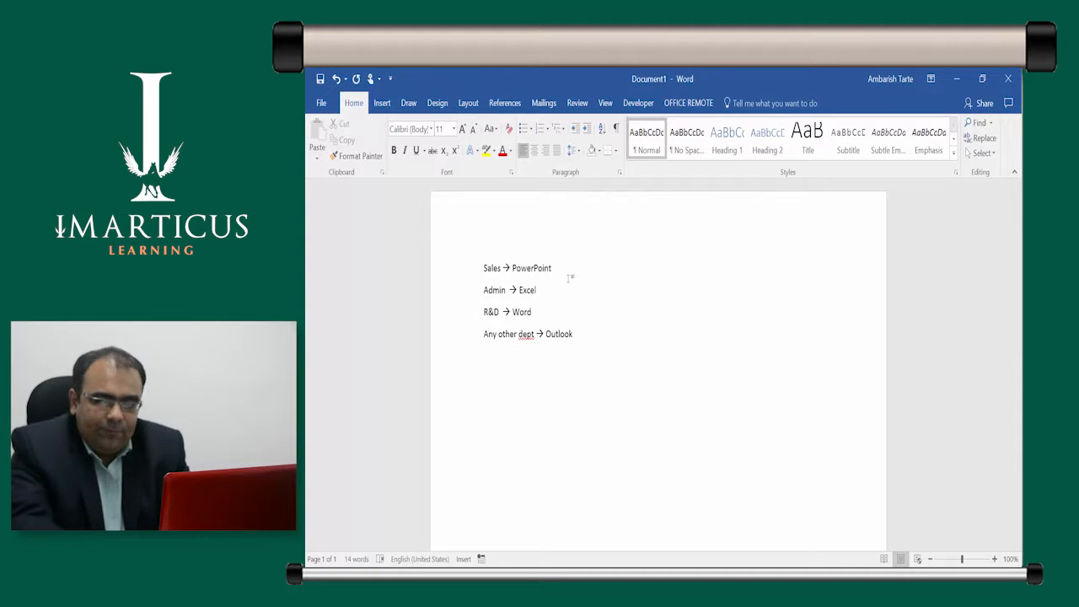
Enlarge the font of all four rule lines to 28 pt
{"action": "key", "text": "ctrl+shift+Up"}
{"action": "key", "text": "ctrl+shift+Up"}
{"action": "key", "text": "ctrl+shift+Up"}
{"action": "key", "text": "ctrl+shift+Up"}
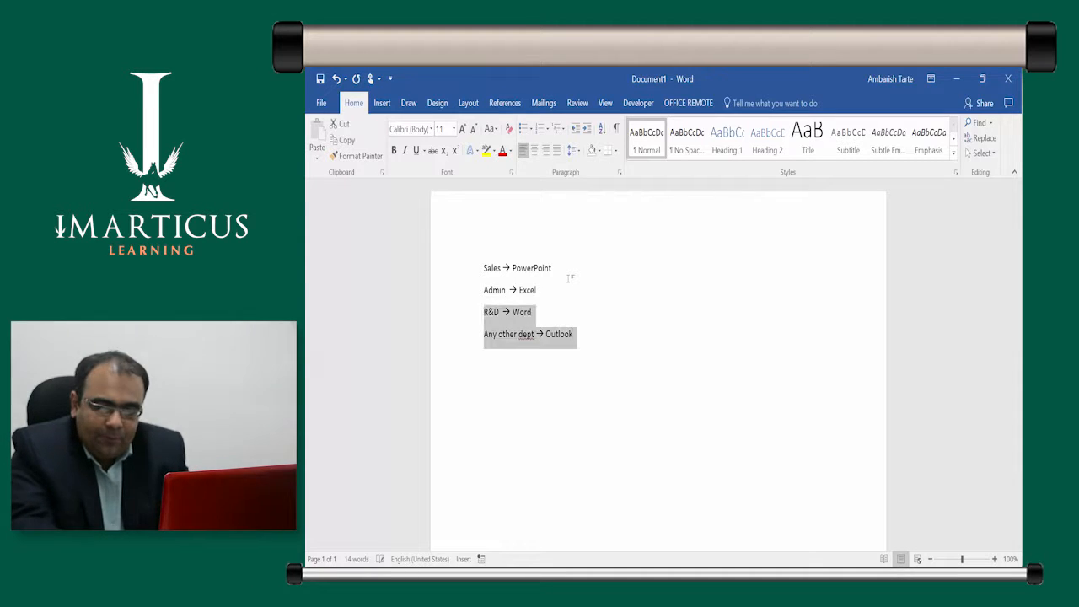
{"action": "key", "text": "ctrl+shift+period"}
{"action": "key", "text": "ctrl+shift+period"}
{"action": "key", "text": "ctrl+shift+period"}
{"action": "key", "text": "ctrl+shift+period"}
{"action": "key", "text": "ctrl+shift+period"}
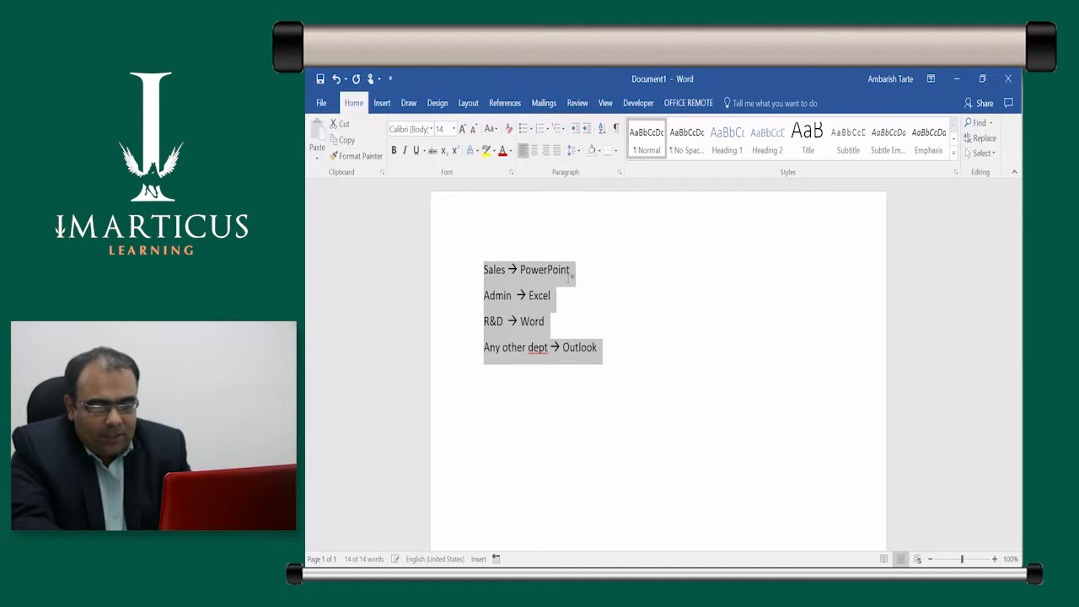
{"action": "key", "text": "ctrl+shift+period"}
{"action": "key", "text": "ctrl+shift+period"}
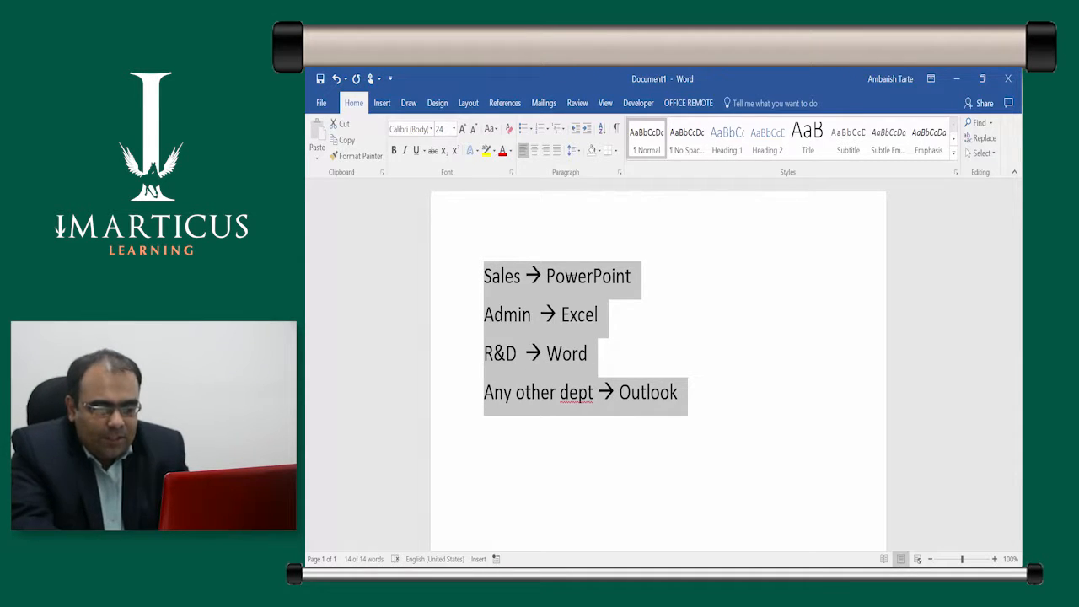
{"action": "key", "text": "ctrl+shift+period"}
{"action": "key", "text": "ctrl+shift+period"}
{"action": "key", "text": "ctrl+shift+period"}
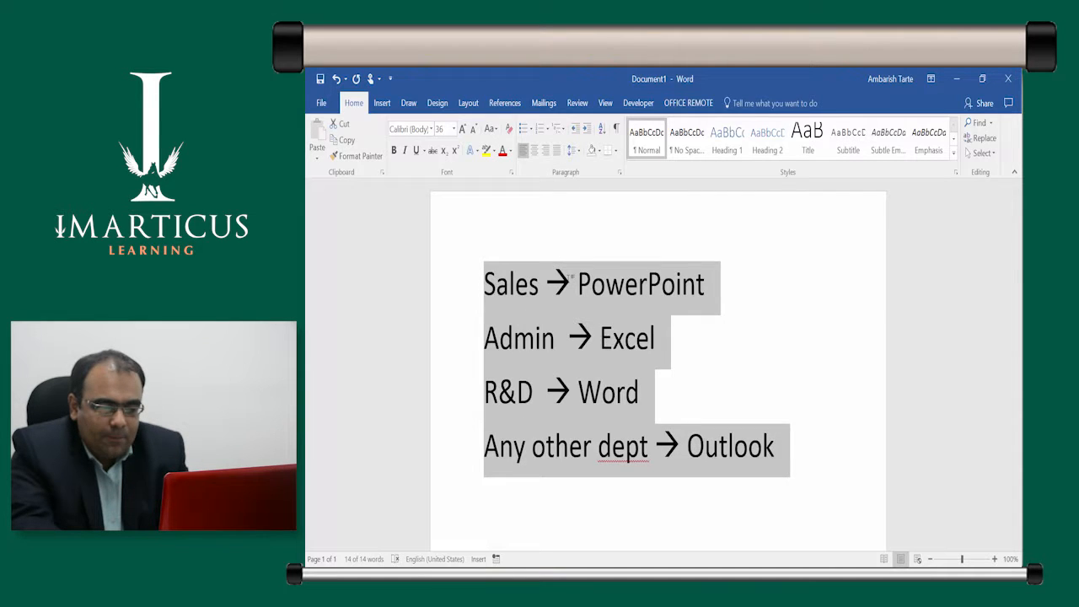
{"action": "key", "text": "ctrl+shift+comma"}
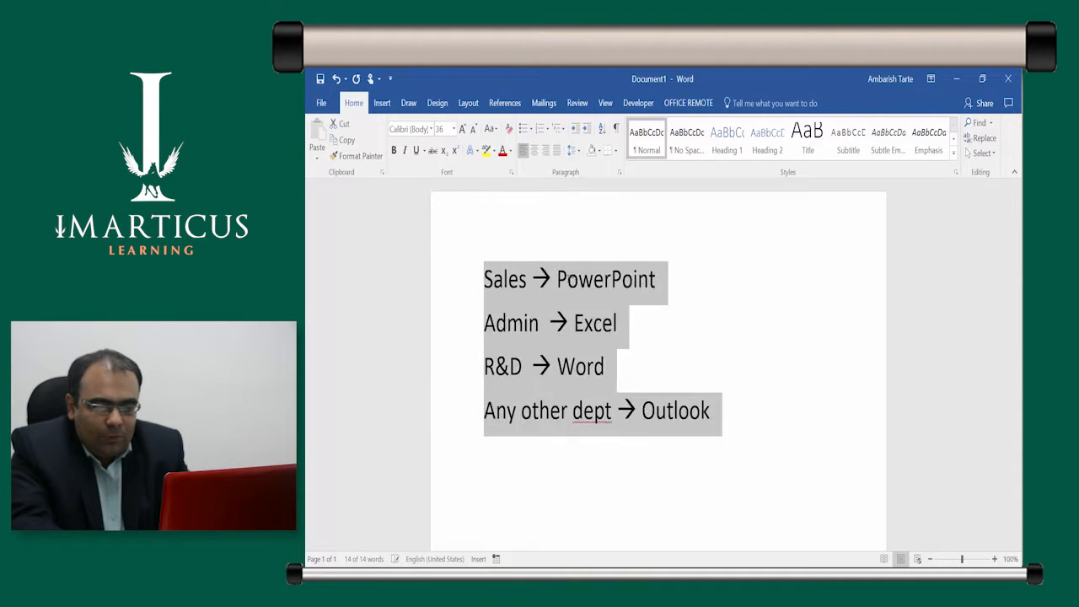
{"action": "key", "text": "ctrl+shift+period"}
{"action": "key", "text": "ctrl+shift+period"}
{"action": "key", "text": "ctrl+shift+period"}
{"action": "key", "text": "ctrl+shift+comma"}
{"action": "key", "text": "ctrl+shift+period"}
{"action": "key", "text": "ctrl+shift+comma"}
{"action": "key", "text": "ctrl+shift+period"}
{"action": "key", "text": "ctrl+shift+comma"}
{"action": "key", "text": "ctrl+shift+period"}
{"action": "key", "text": "ctrl+shift+comma"}
{"action": "key", "text": "ctrl+shift+period"}
{"action": "key", "text": "ctrl+shift+comma"}
{"action": "key", "text": "ctrl+shift+period"}
{"action": "key", "text": "ctrl+shift+comma"}
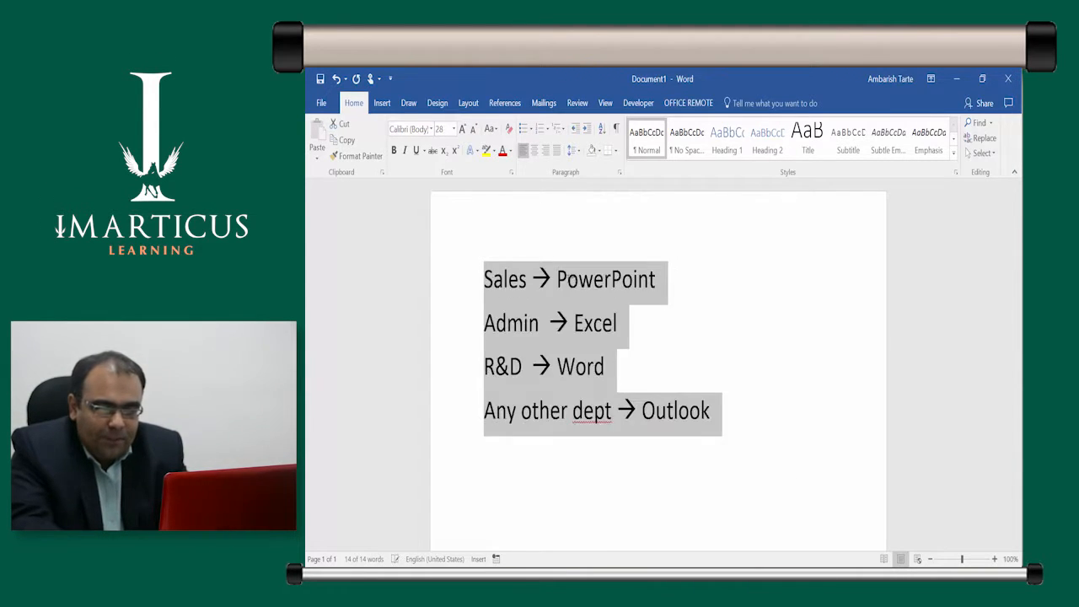
{"action": "key", "text": "ctrl+shift+period"}
{"action": "key", "text": "ctrl+shift+comma"}
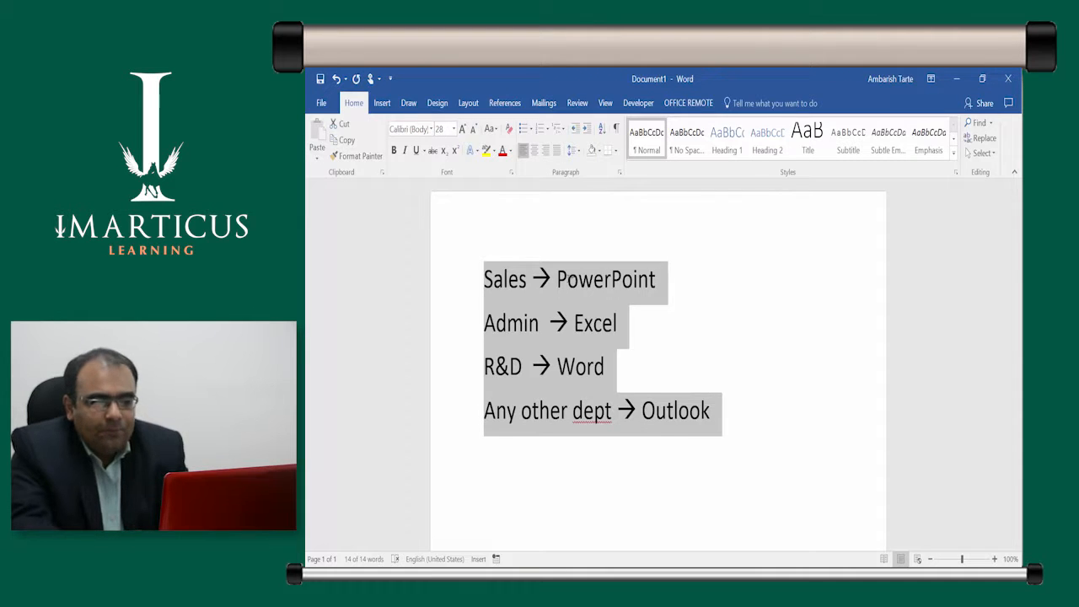
{"action": "key", "text": "Right"}
{"action": "key", "text": "Up"}
{"action": "key", "text": "Up"}
{"action": "key", "text": "Left"}
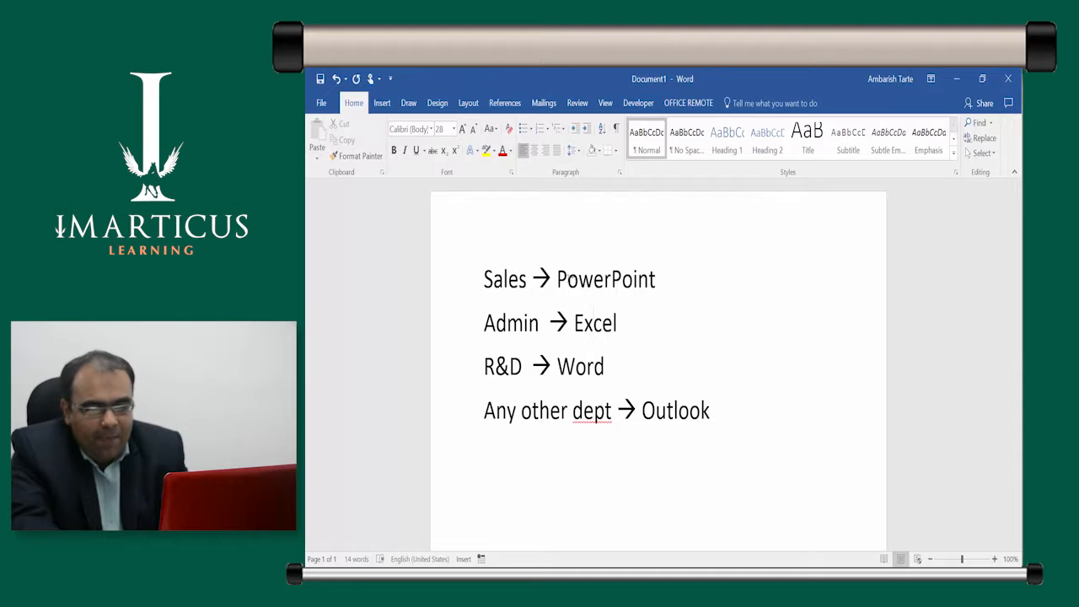
{"action": "key", "text": "Down"}
{"action": "key", "text": "Down"}
{"action": "key", "text": "Up"}
{"action": "key", "text": "Left"}
{"action": "key", "text": "Left"}
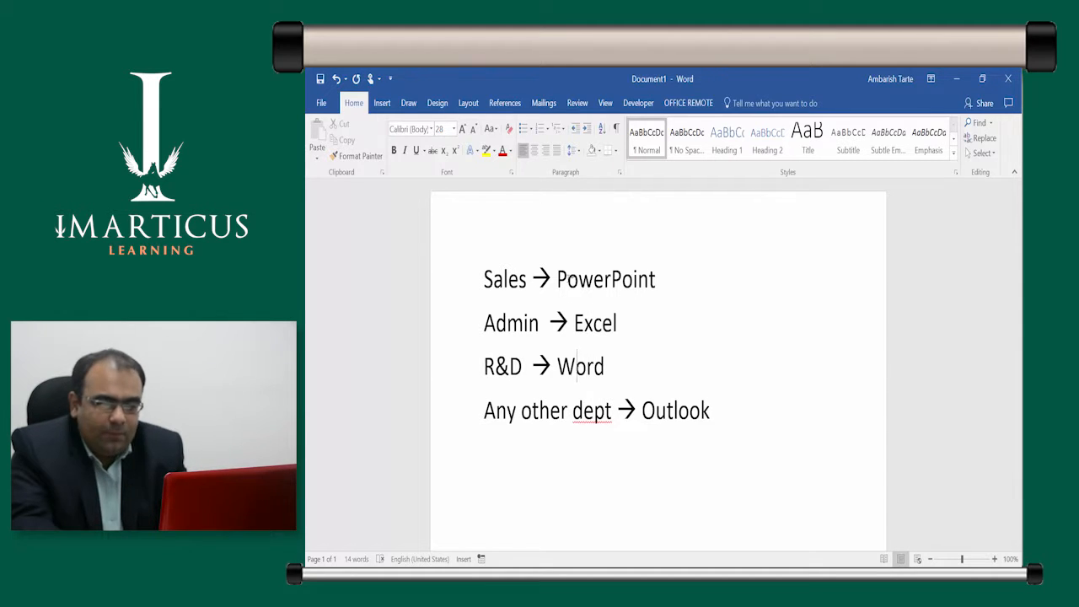
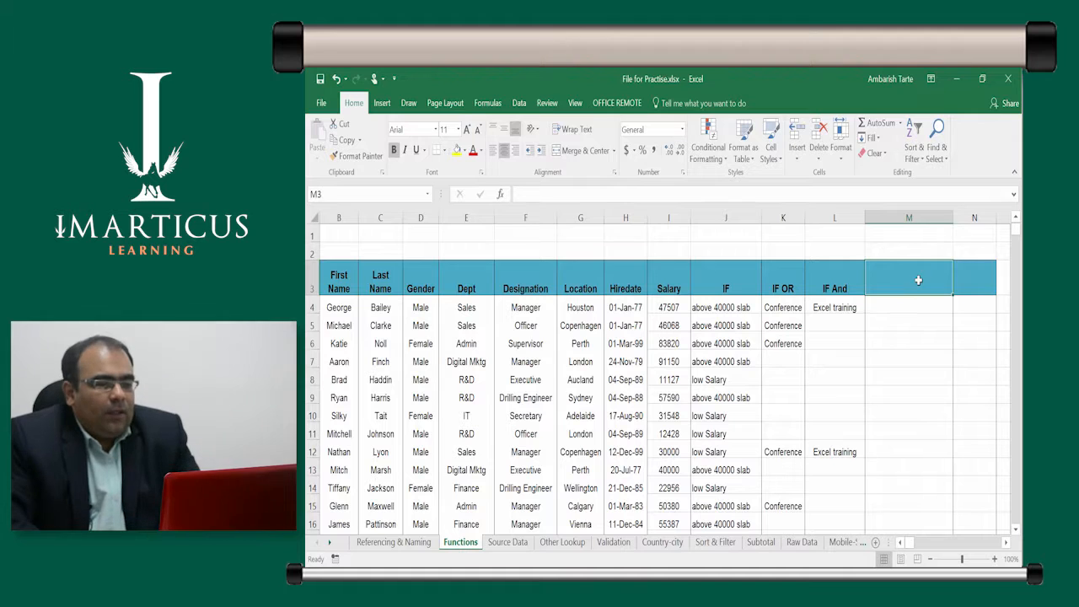
Enter the column heading "Nested IF" in cell M3 of the employee table
{"action": "type", "text": "Ne"}
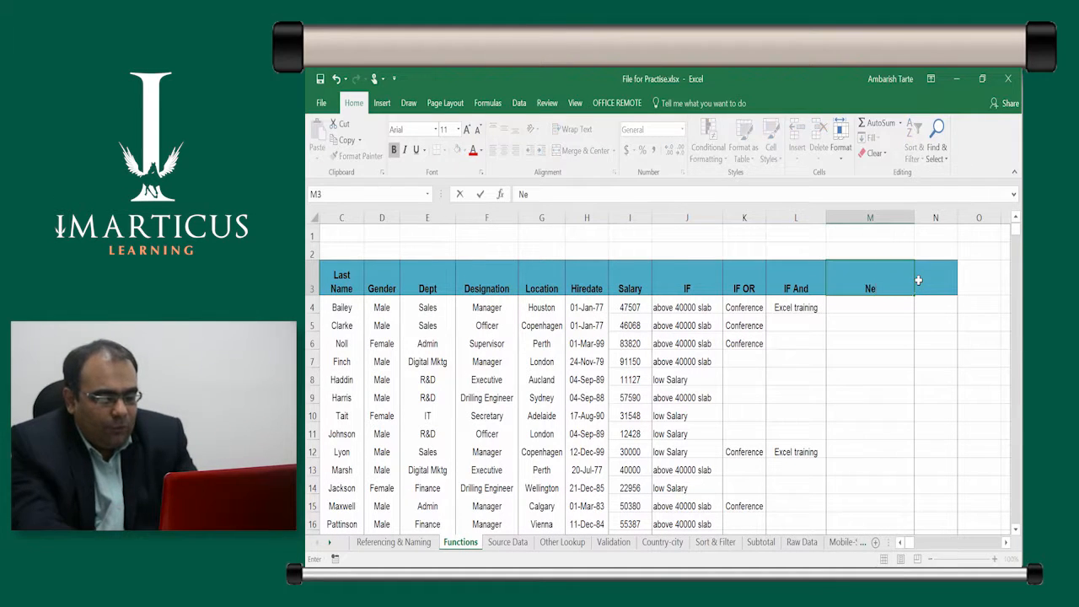
{"action": "type", "text": "sted IF"}
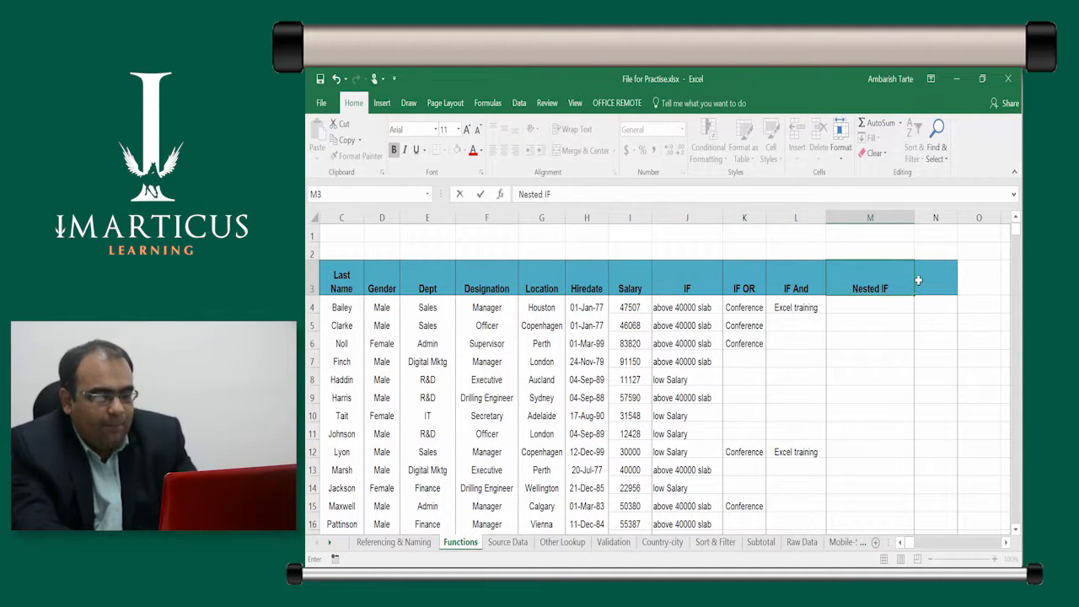
{"action": "key", "text": "Return"}
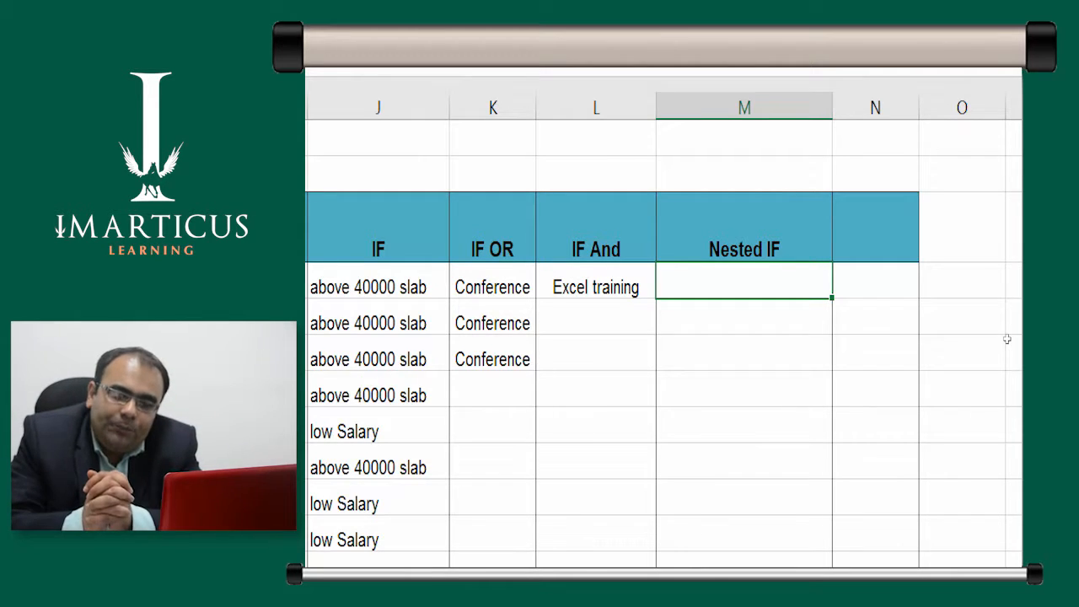
Start an IF formula in cell M4 with the logical test e4="Sales"
{"action": "type", "text": "=IF("}
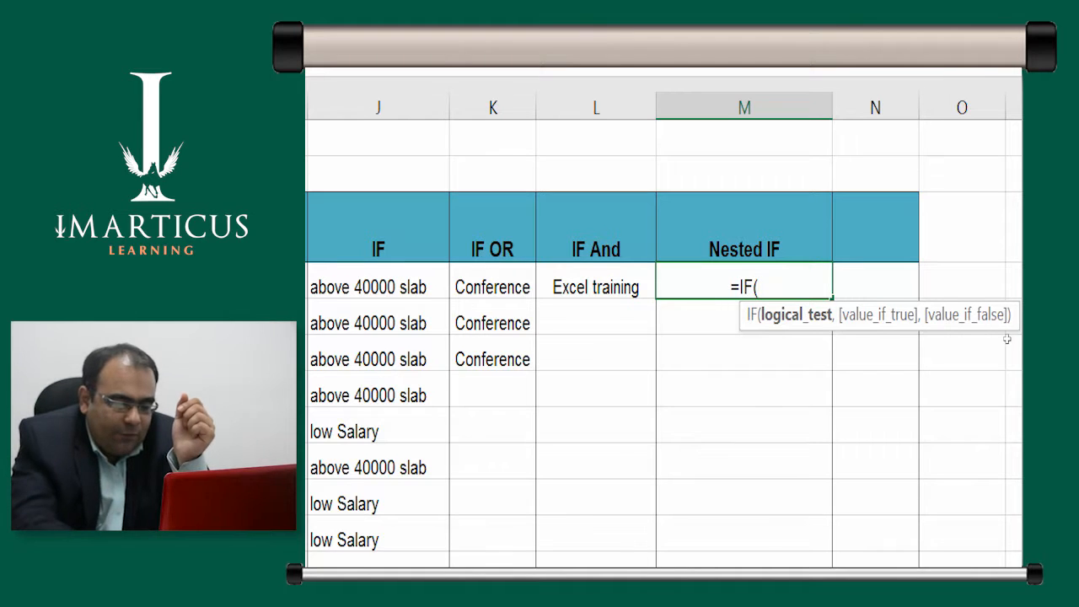
{"action": "type", "text": "e4"}
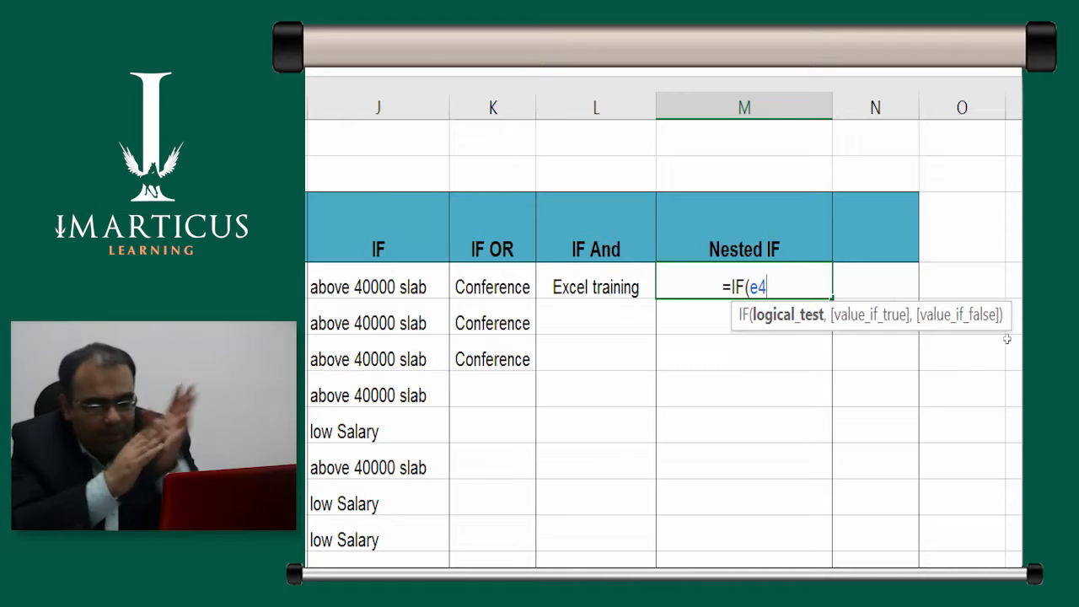
{"action": "type", "text": "=\""}
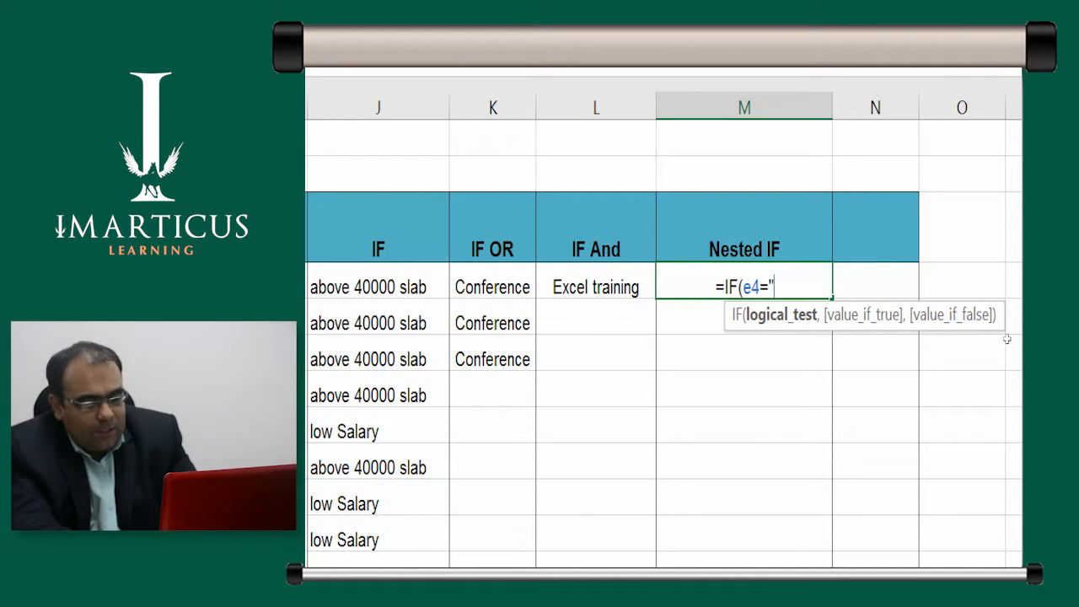
{"action": "type", "text": "SAles"}
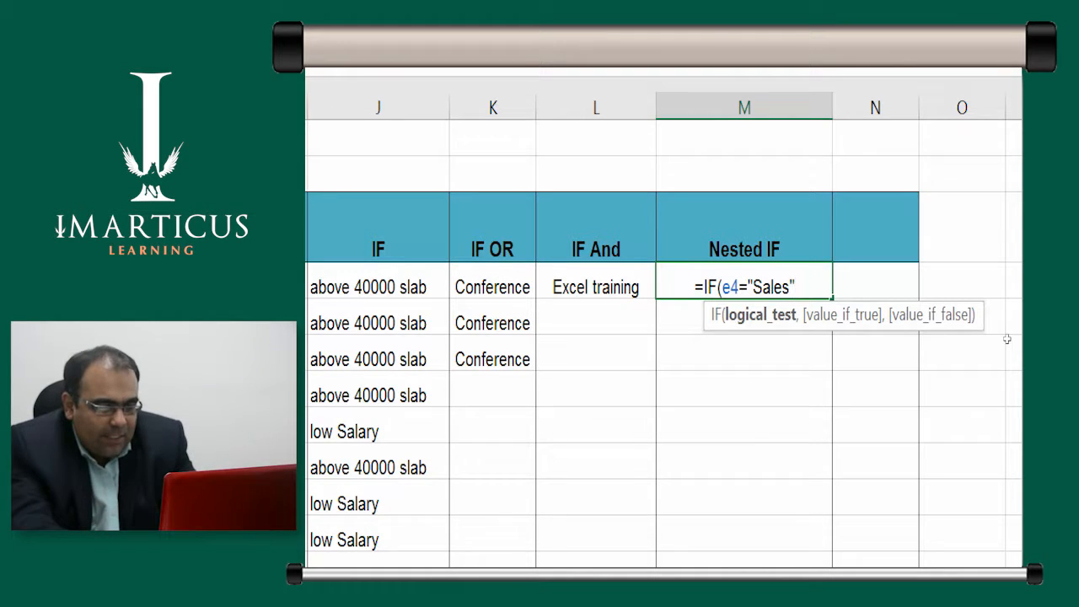
Try "Sells" as the department name in the logical test, and change it back to "sales"
{"action": "key", "text": "BackSpace"}
{"action": "key", "text": "BackSpace"}
{"action": "key", "text": "BackSpace"}
{"action": "key", "text": "BackSpace"}
{"action": "key", "text": "BackSpace"}
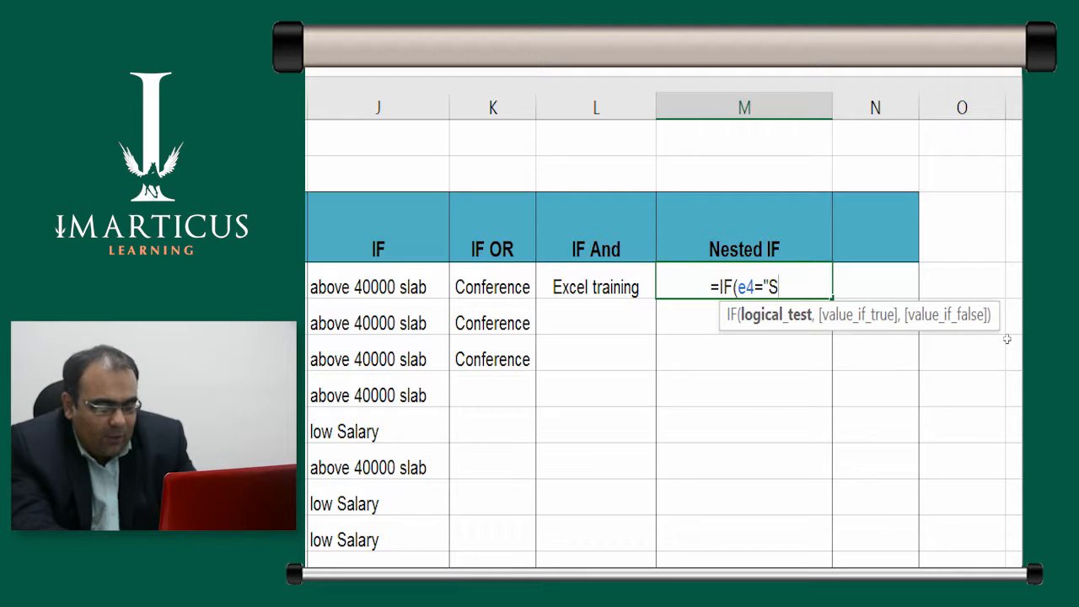
{"action": "type", "text": "ells\""}
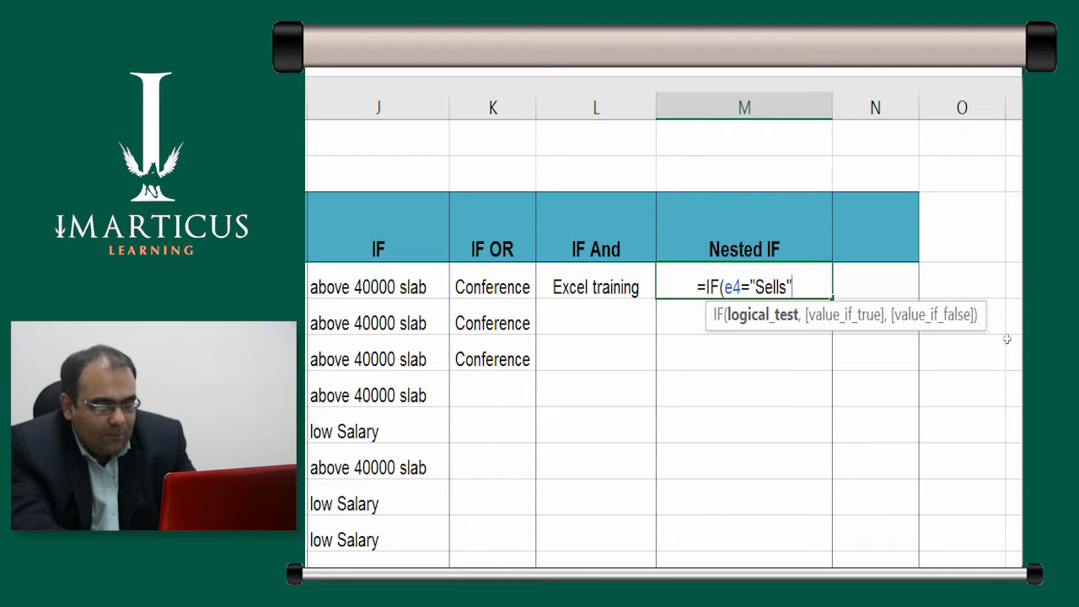
{"action": "key", "text": "BackSpace"}
{"action": "key", "text": "BackSpace"}
{"action": "key", "text": "BackSpace"}
{"action": "key", "text": "BackSpace"}
{"action": "key", "text": "BackSpace"}
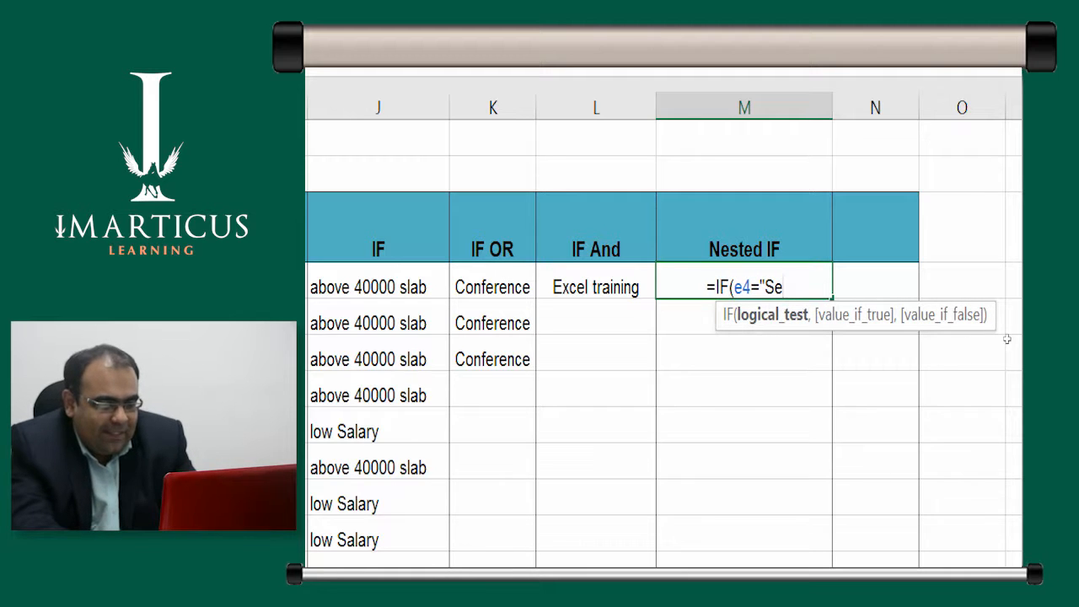
{"action": "key", "text": "BackSpace"}
{"action": "type", "text": "sales"}
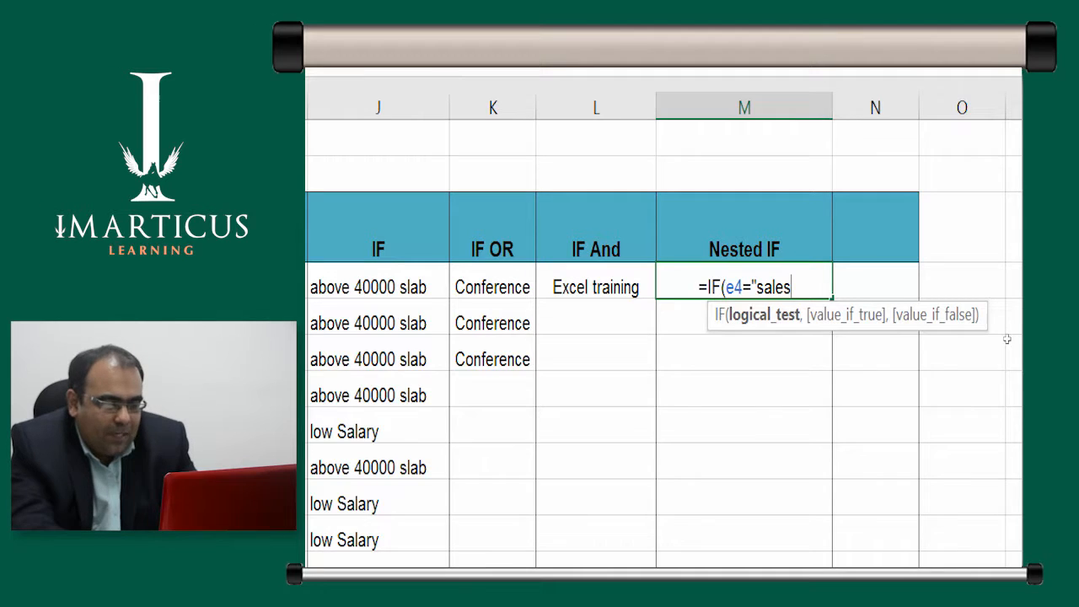
{"action": "type", "text": "\""}
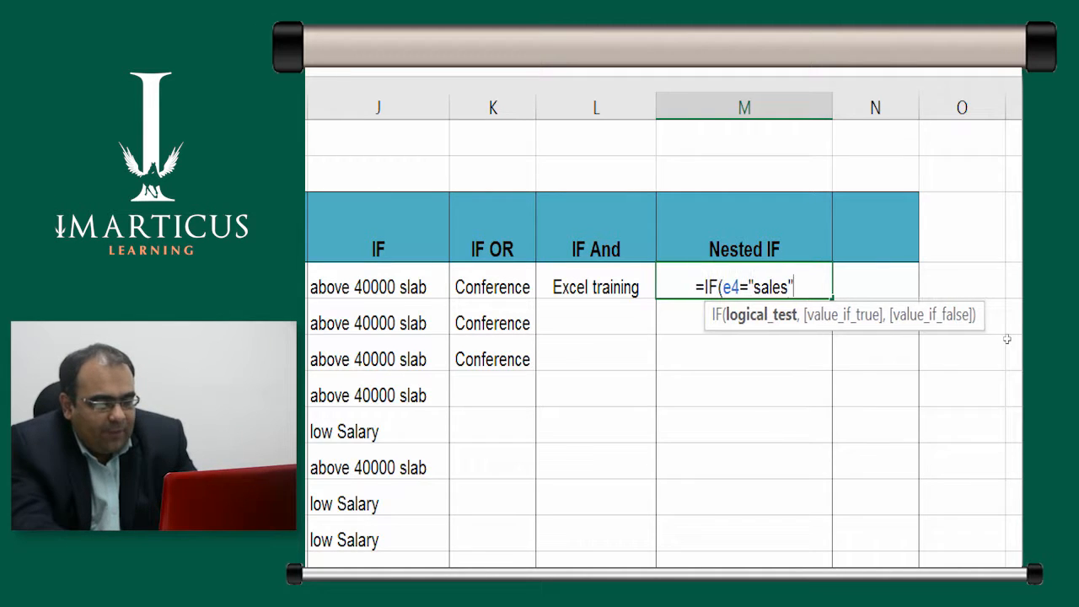
Add "PowerPoint" as the value if true for the sales test in the M4 formula
{"action": "type", "text": ","}
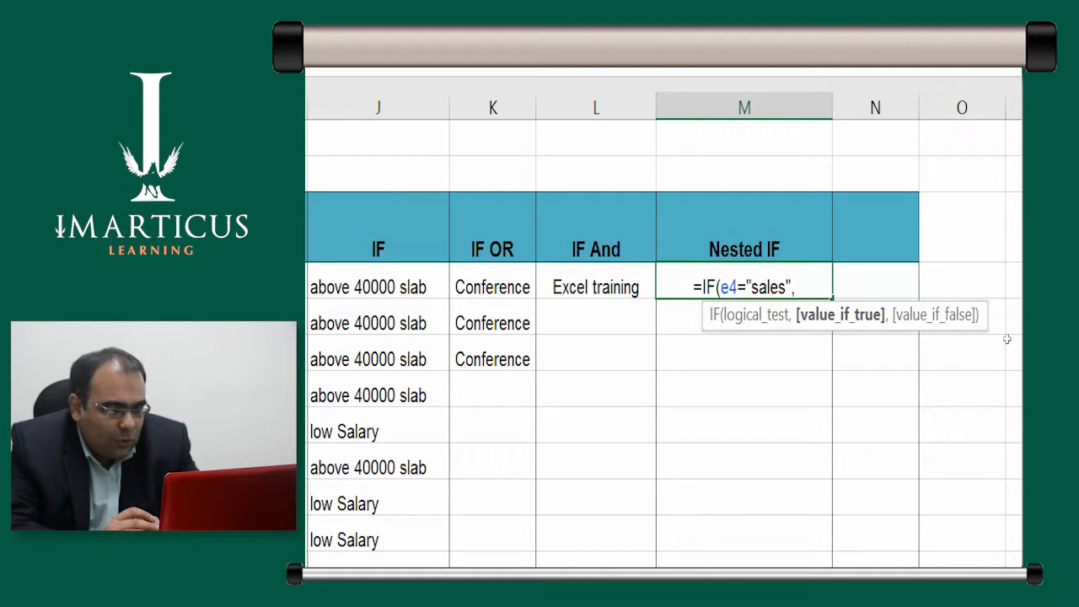
{"action": "type", "text": "\""}
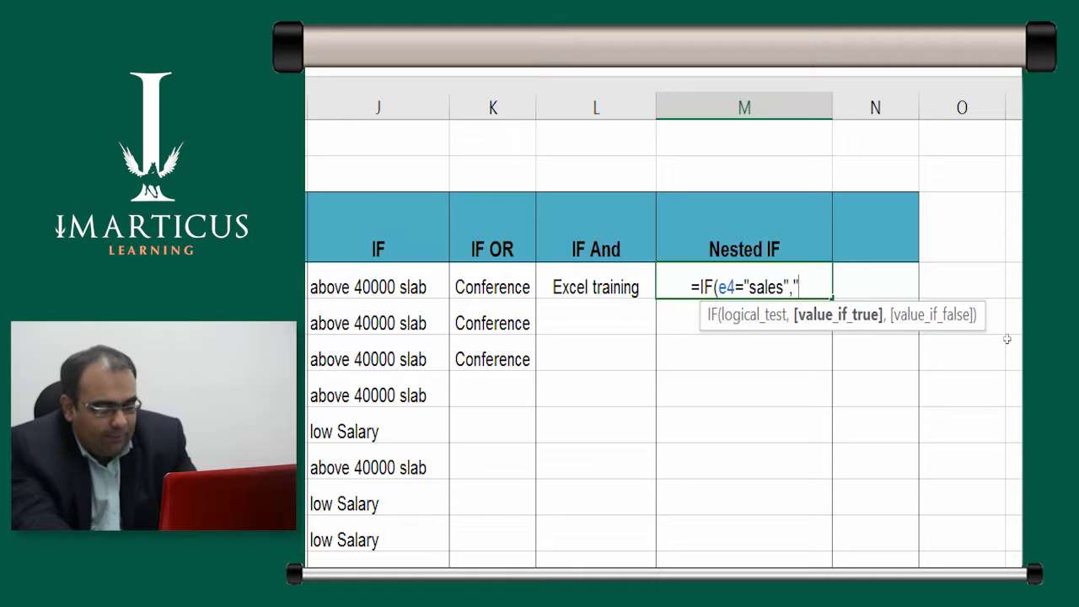
{"action": "type", "text": "Powe"}
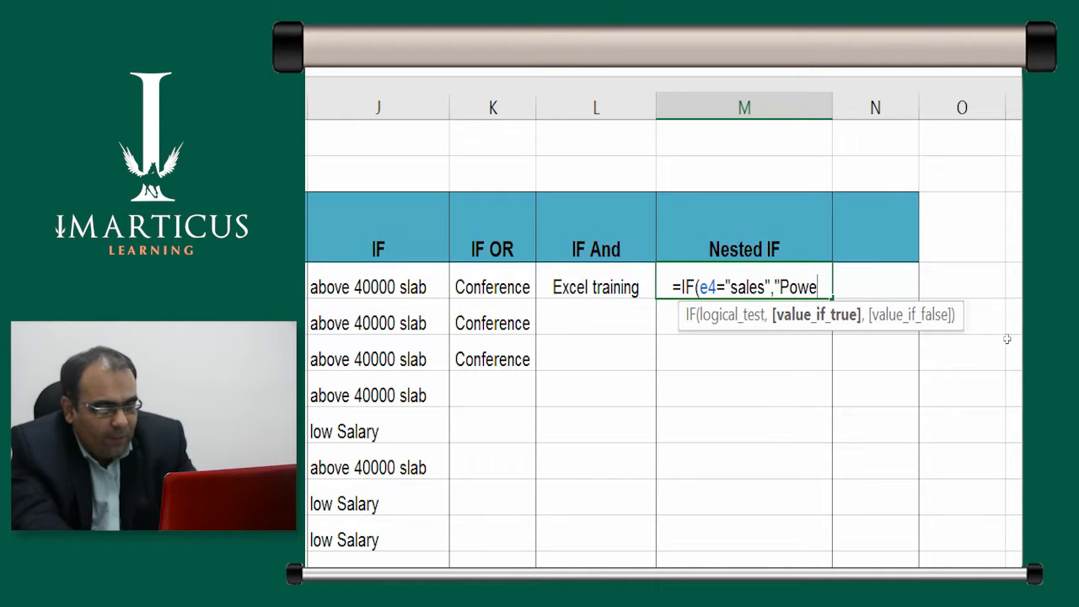
{"action": "type", "text": "rPoin"}
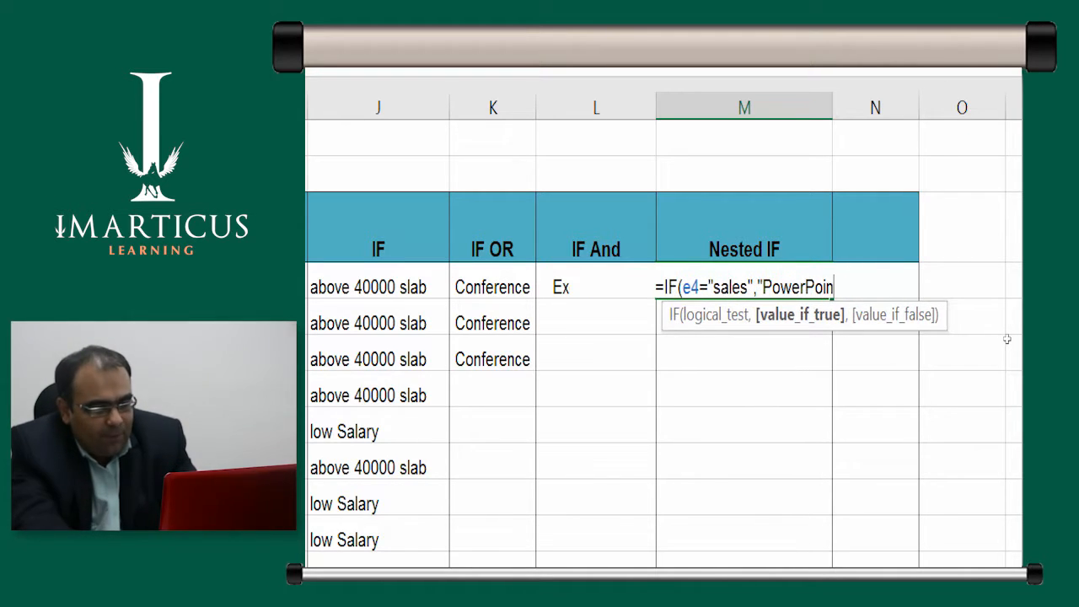
{"action": "type", "text": "t\""}
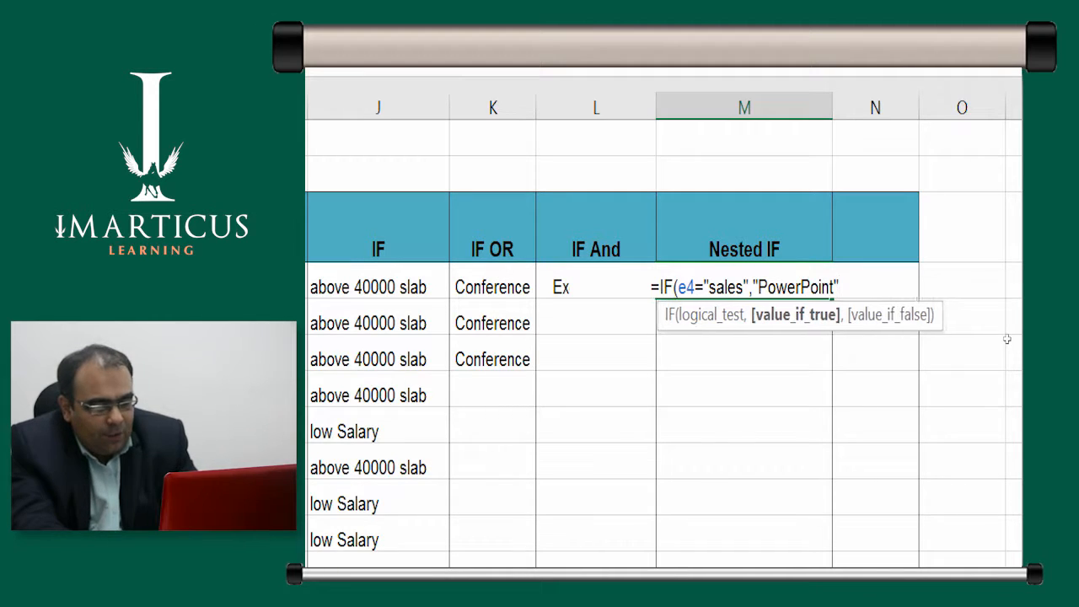
{"action": "type", "text": ","}
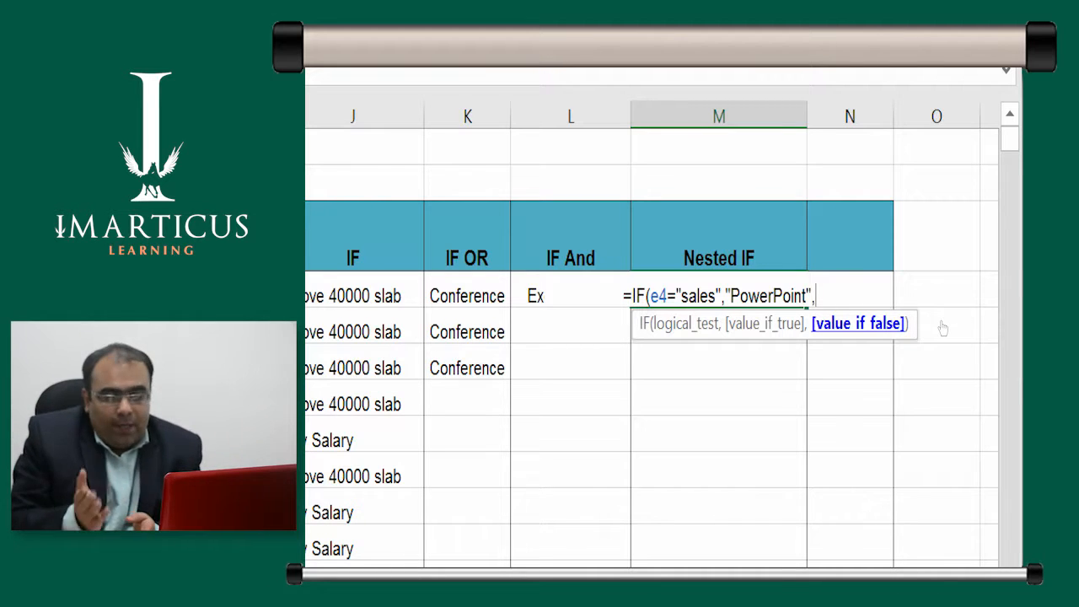
Nest a second IF as the value if false, testing e4="Admin" and returning "Excel"
{"action": "type", "text": "if"}
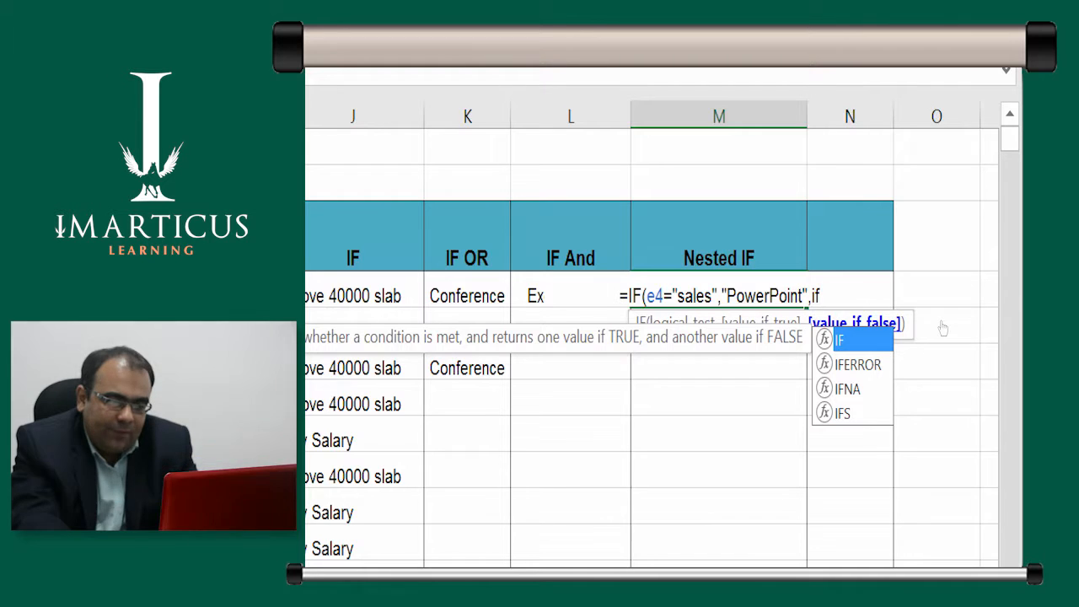
{"action": "type", "text": "("}
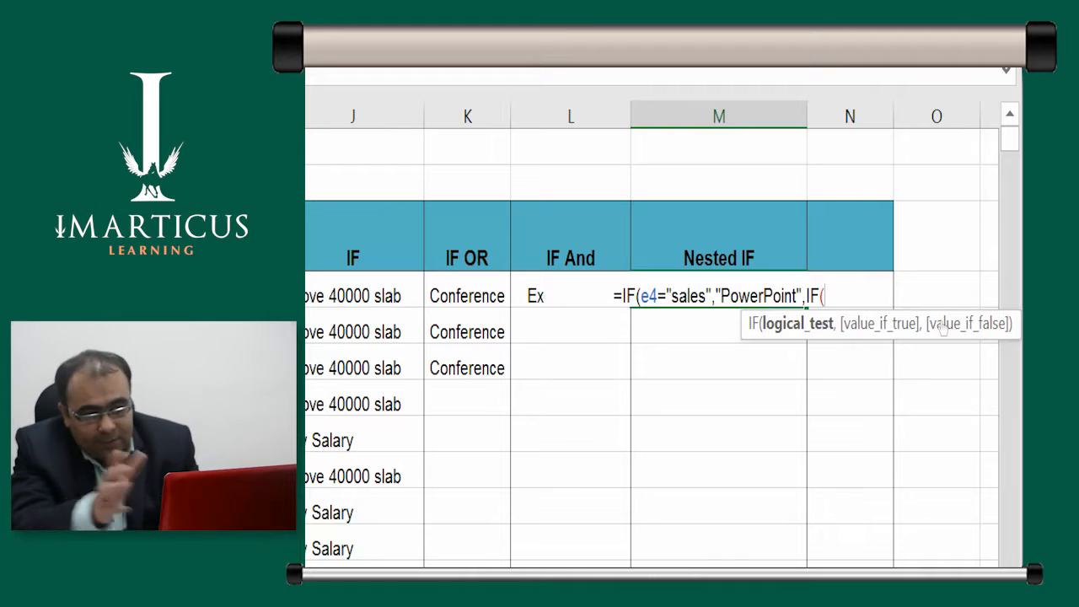
{"action": "type", "text": "e4=\"Admin\","}
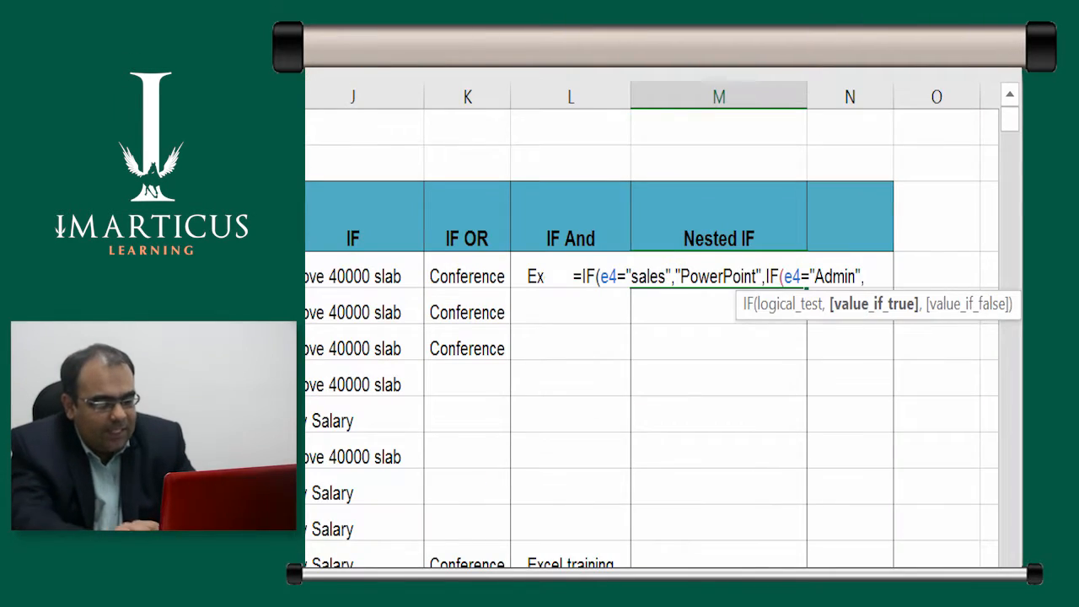
{"action": "type", "text": "\"Excel"}
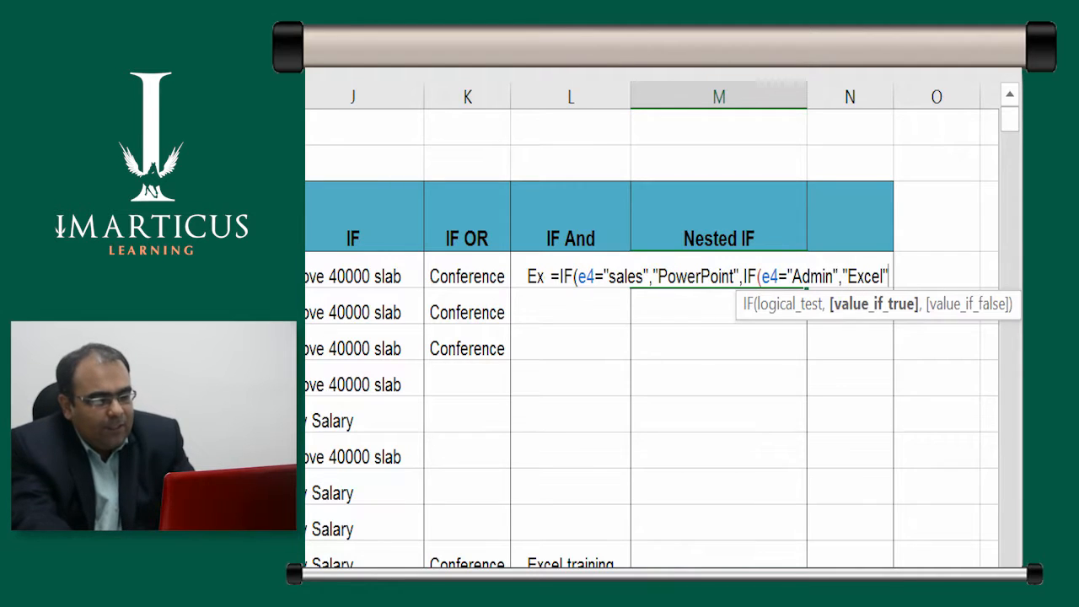
Replace the Admin test's value if true with "XL" and continue to its value if false
{"action": "key", "text": "BackSpace"}
{"action": "key", "text": "BackSpace"}
{"action": "key", "text": "BackSpace"}
{"action": "key", "text": "BackSpace"}
{"action": "key", "text": "BackSpace"}
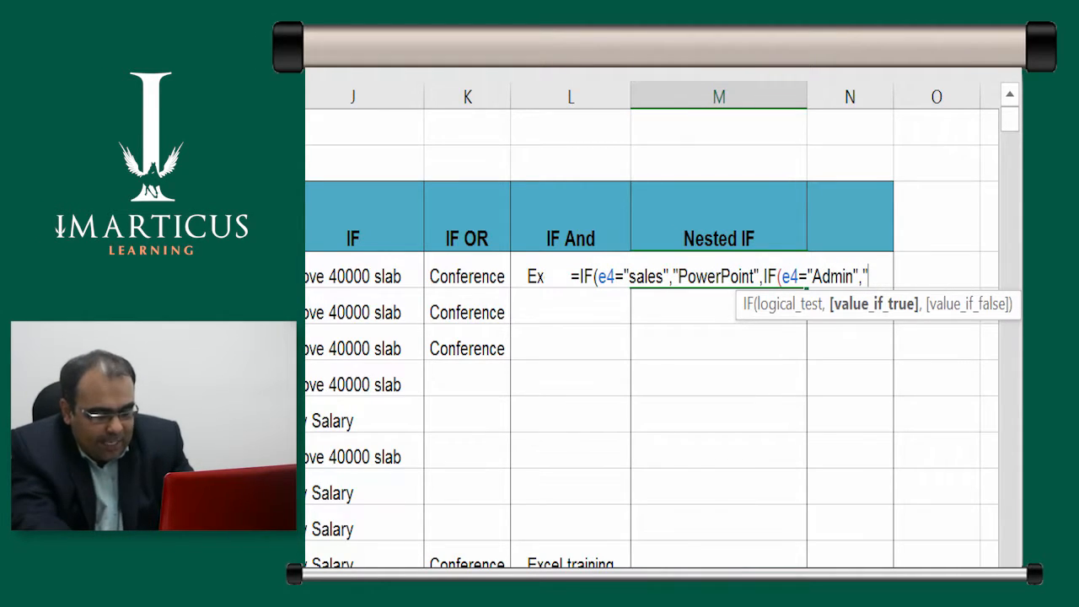
{"action": "type", "text": "X"}
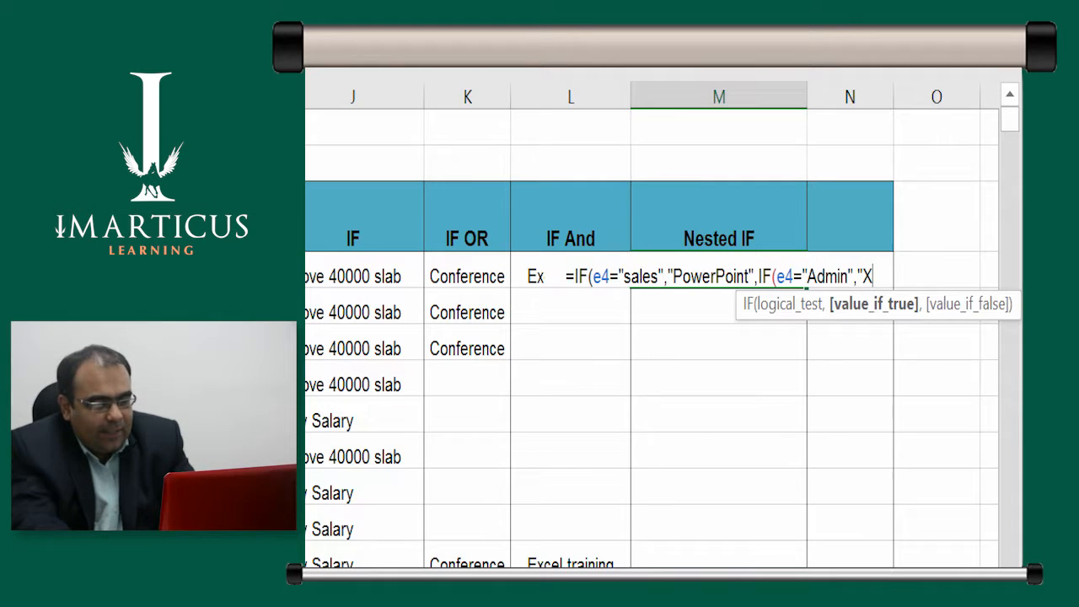
{"action": "type", "text": "L\""}
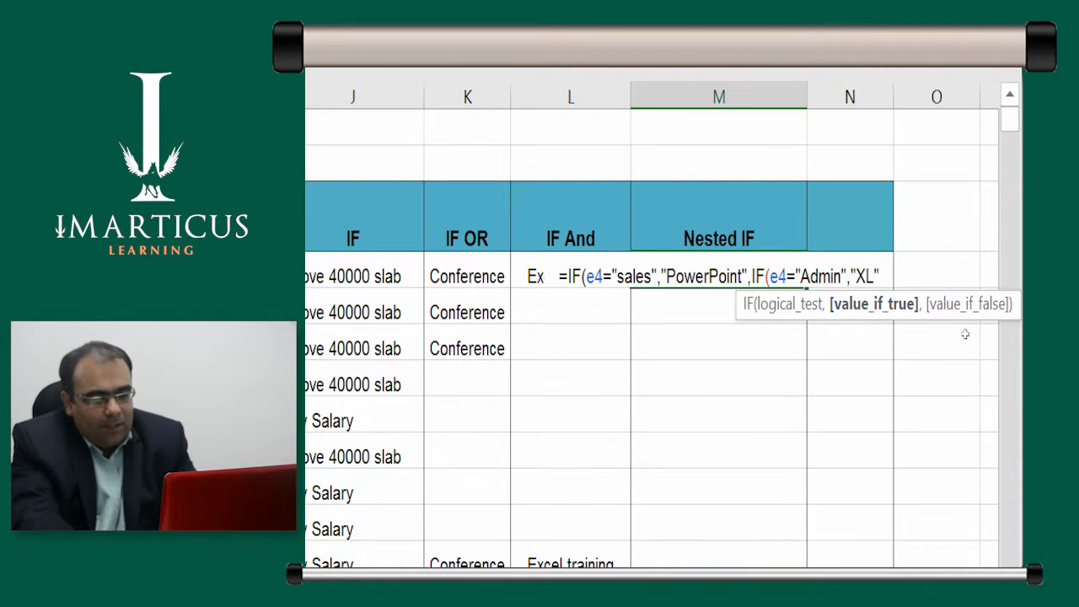
{"action": "type", "text": ","}
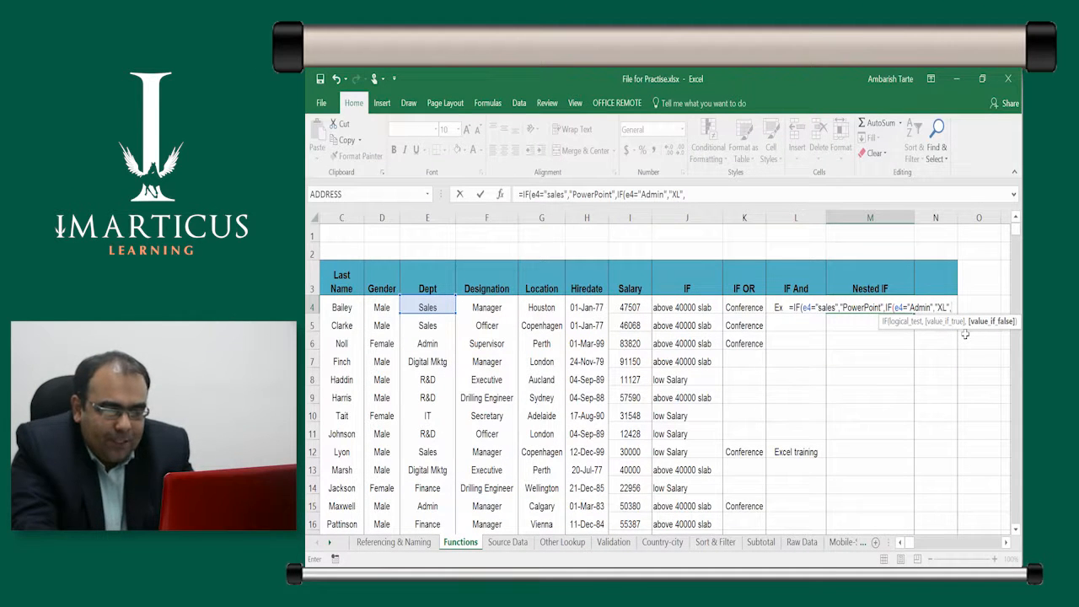
Switch to the Word document and highlight the Sales and Admin rules already covered by the formula
{"action": "key", "text": "alt+Tab"}
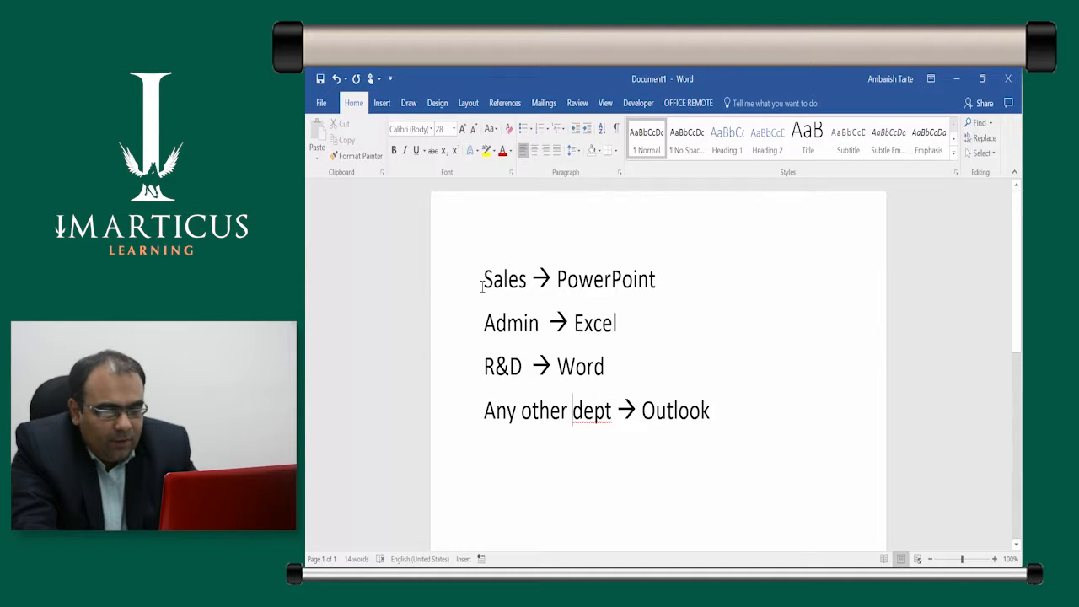
{"action": "left_click", "coordinate": [448, 283]}
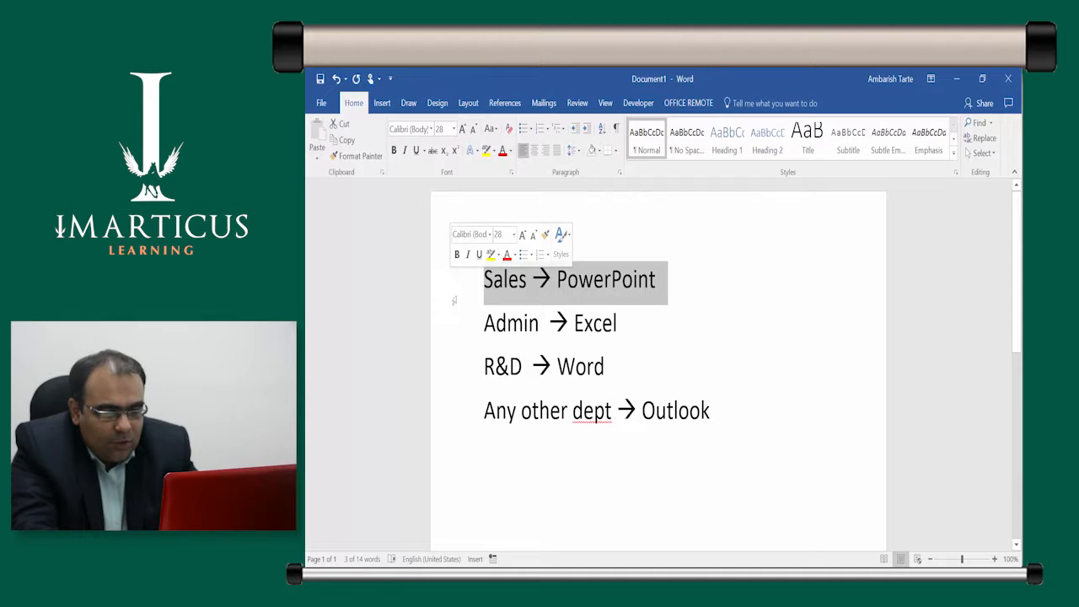
{"action": "left_click", "coordinate": [466, 323], "text": "shift"}
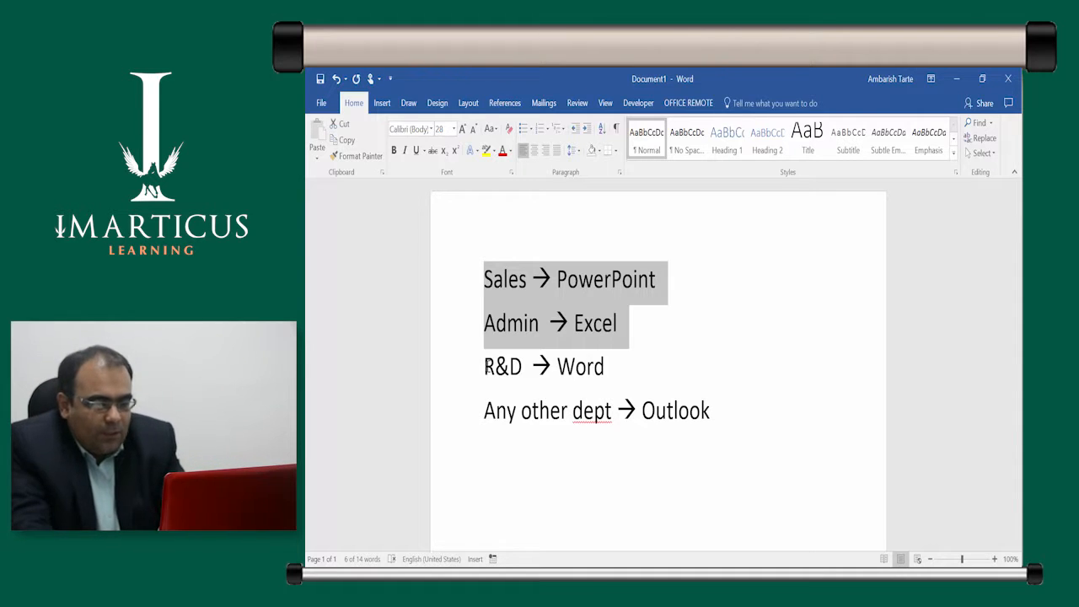
Return to the workbook and nest a third IF as the Admin test's value if false, testing e4="R and D"
{"action": "key", "text": "alt+Tab"}
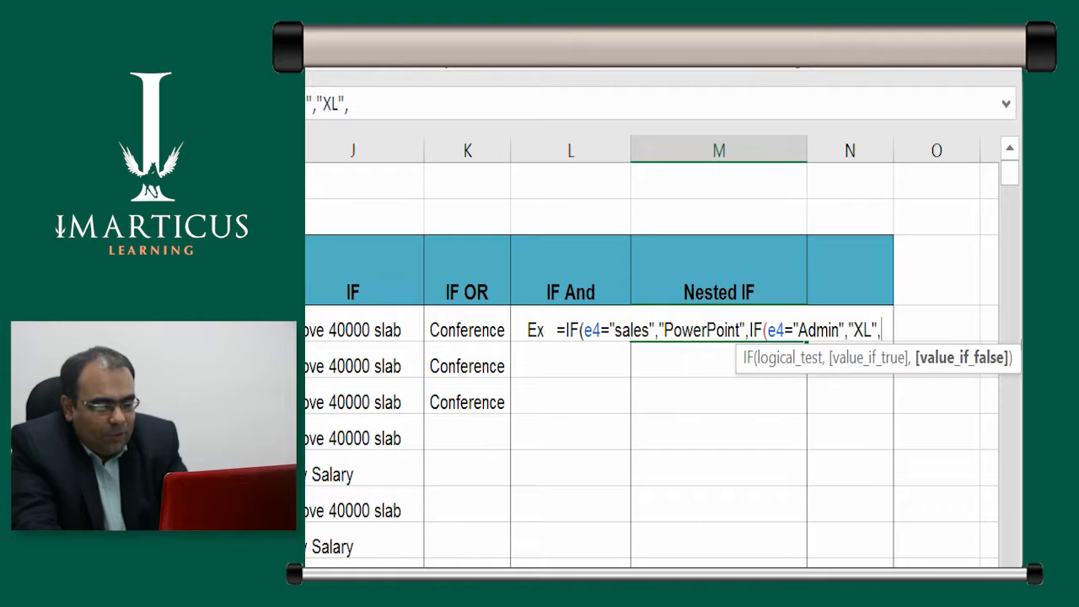
{"action": "type", "text": "if"}
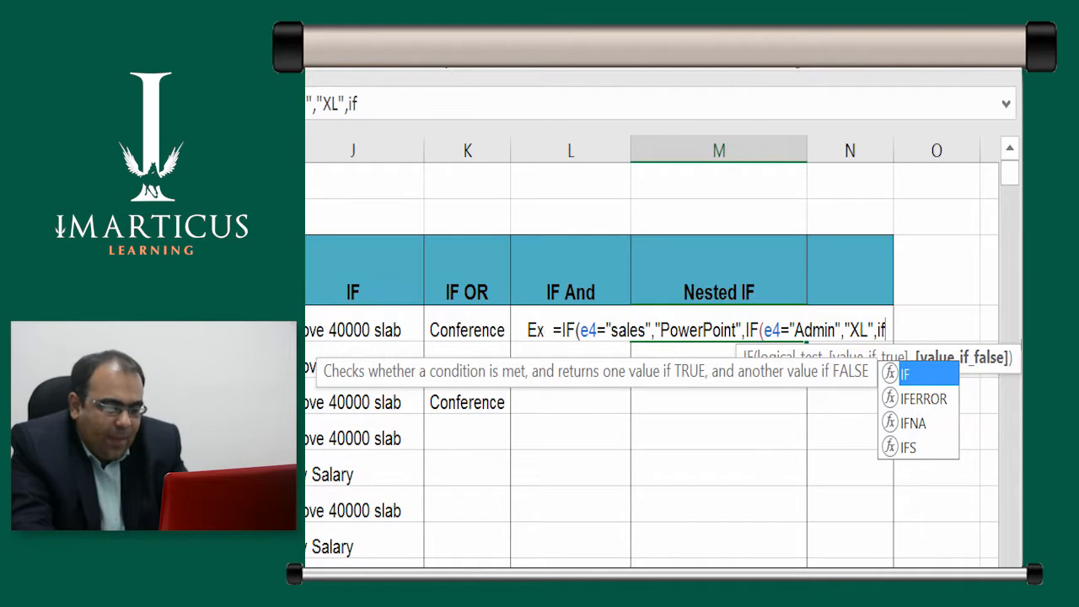
{"action": "key", "text": "Tab"}
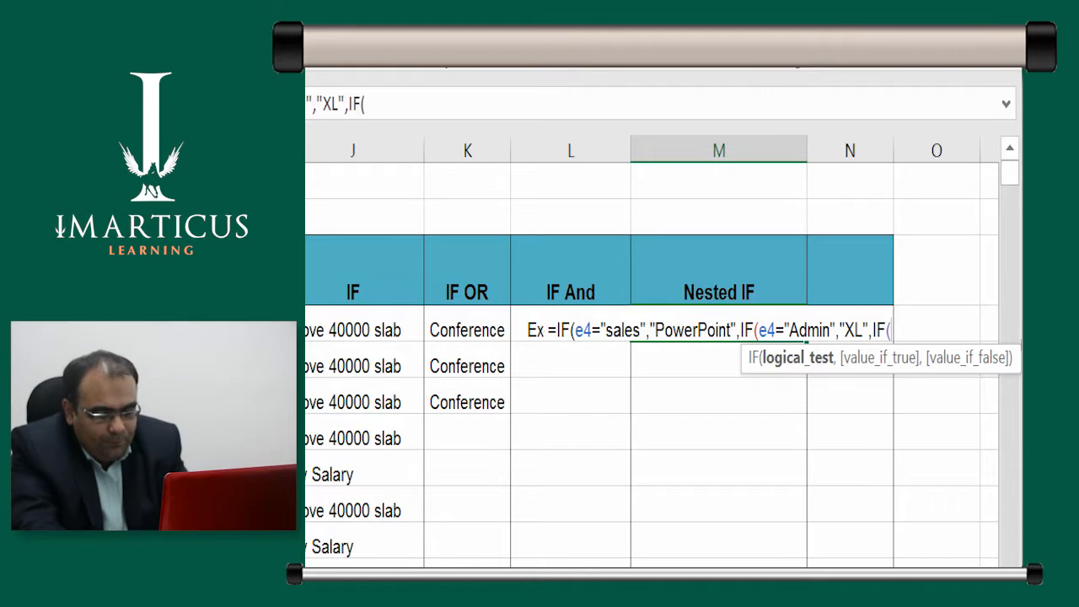
{"action": "type", "text": "e4=\""}
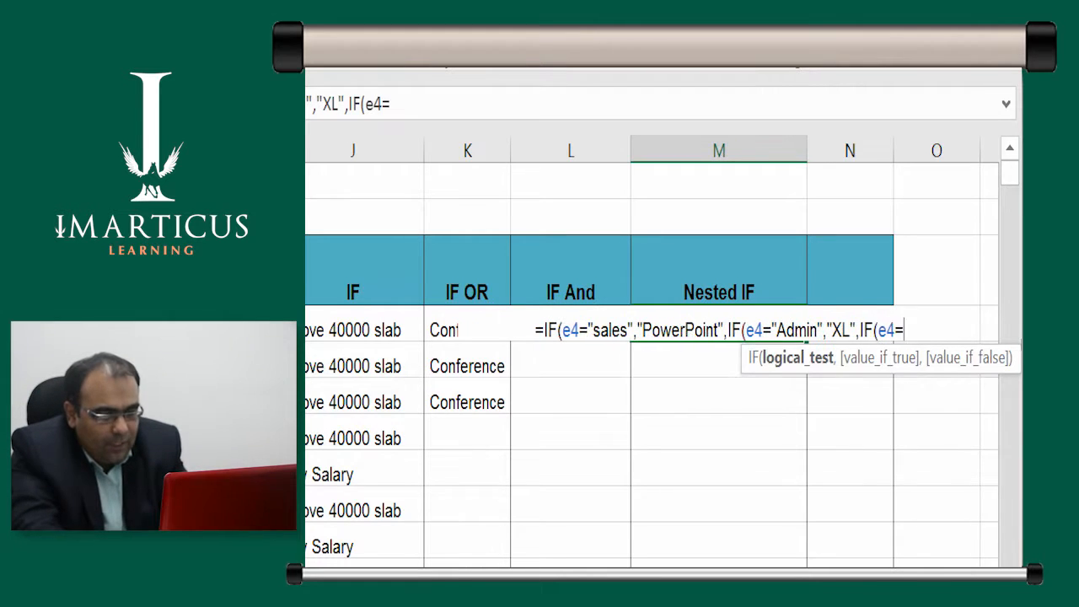
{"action": "type", "text": "R"}
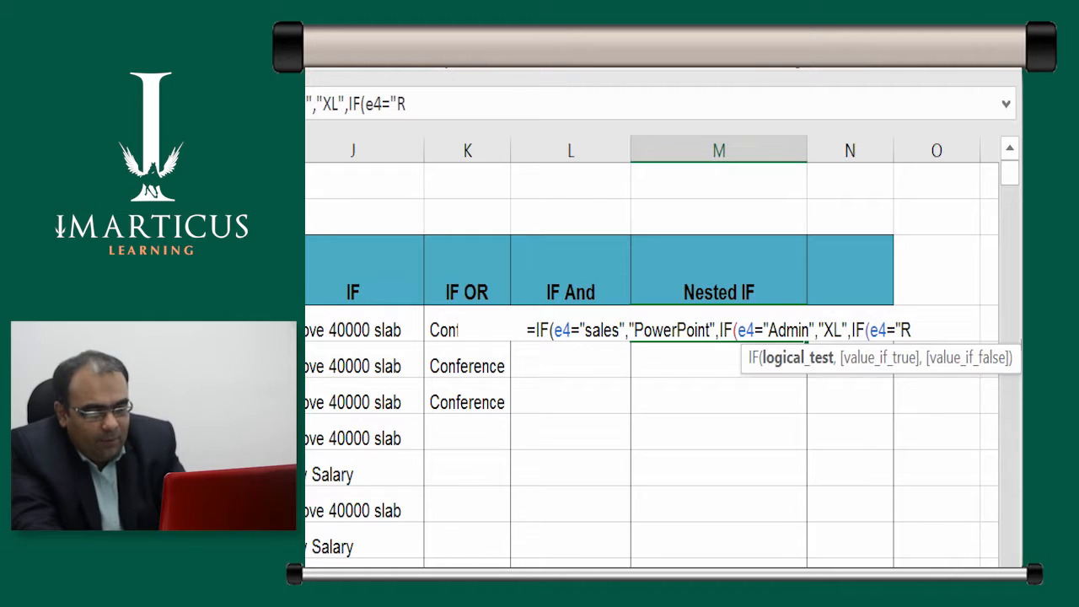
{"action": "type", "text": " and D"}
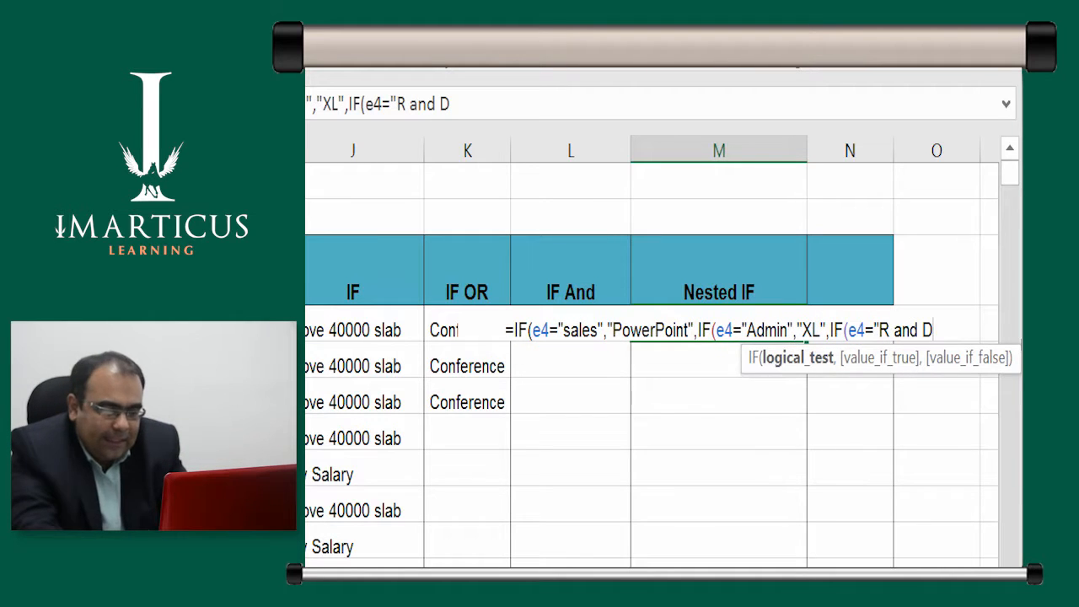
Correct the third test's department to "R&D" and add "word" as its value if true
{"action": "key", "text": "BackSpace"}
{"action": "key", "text": "BackSpace"}
{"action": "key", "text": "BackSpace"}
{"action": "key", "text": "BackSpace"}
{"action": "key", "text": "BackSpace"}
{"action": "key", "text": "BackSpace"}
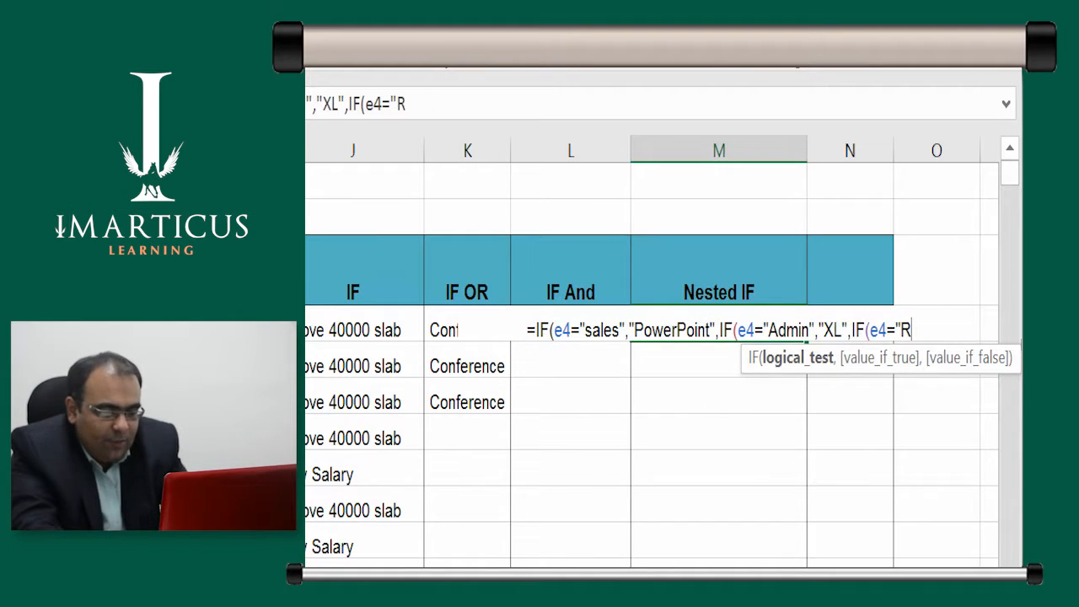
{"action": "type", "text": "&"}
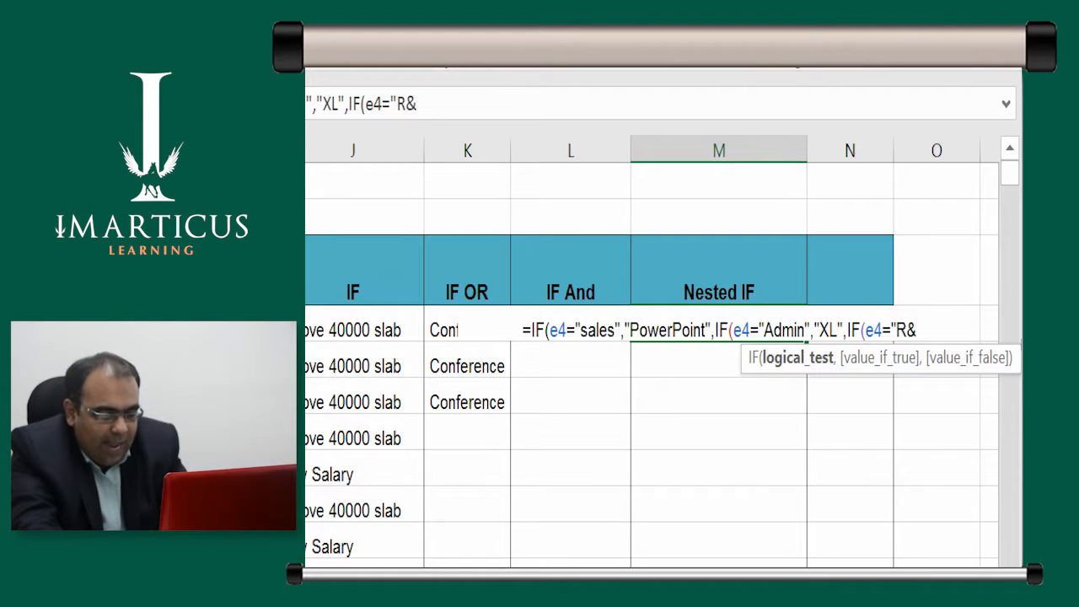
{"action": "type", "text": "D\""}
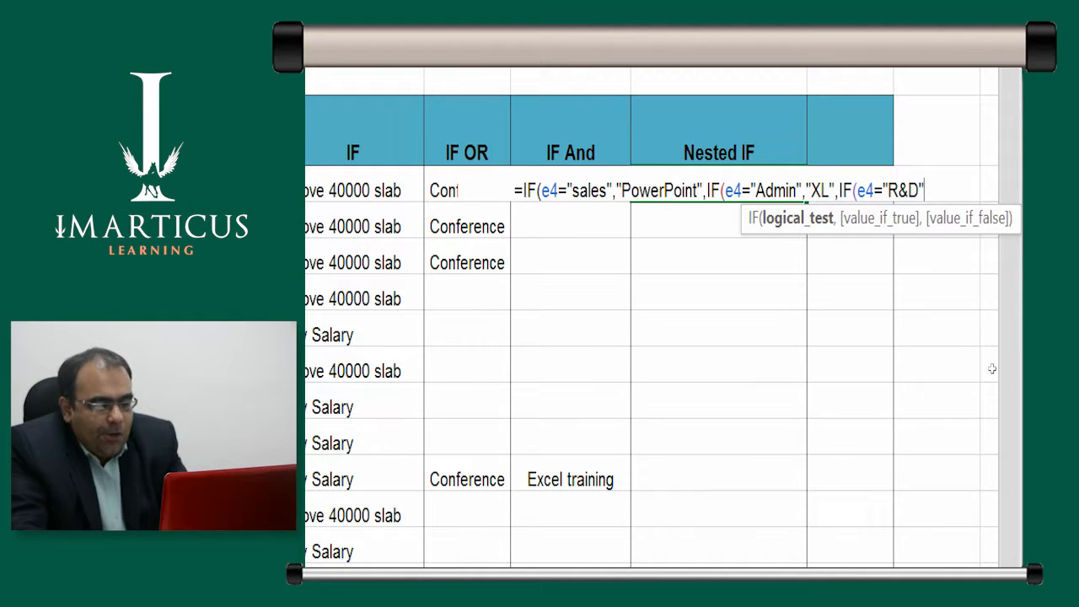
{"action": "type", "text": ","}
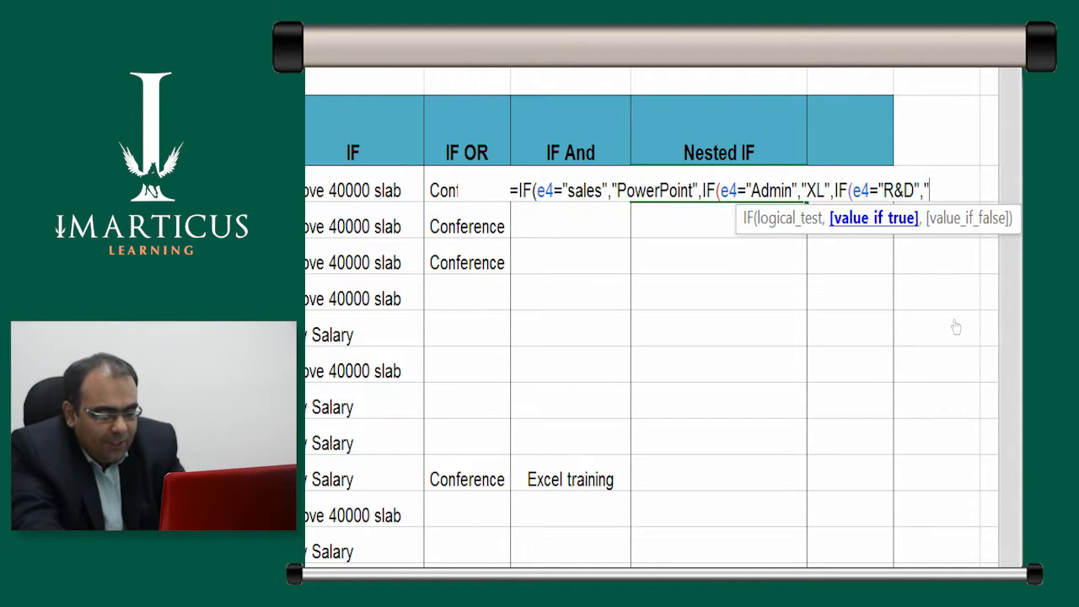
{"action": "type", "text": "\"word\","}
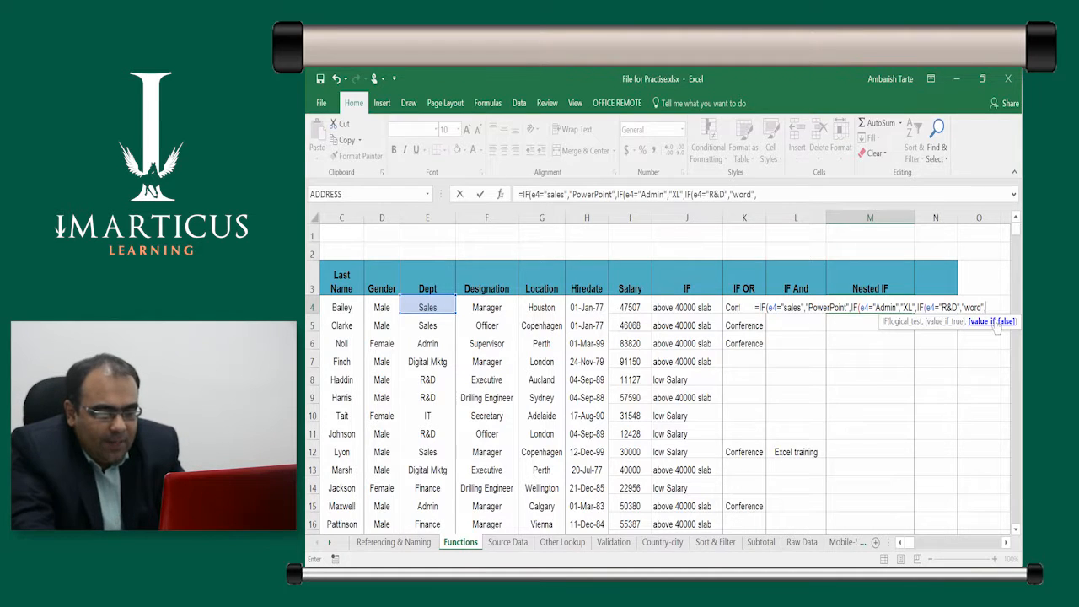
Switch to the Word document, extend the highlight to include the R&D rule and return to the workbook
{"action": "key", "text": "alt+Tab"}
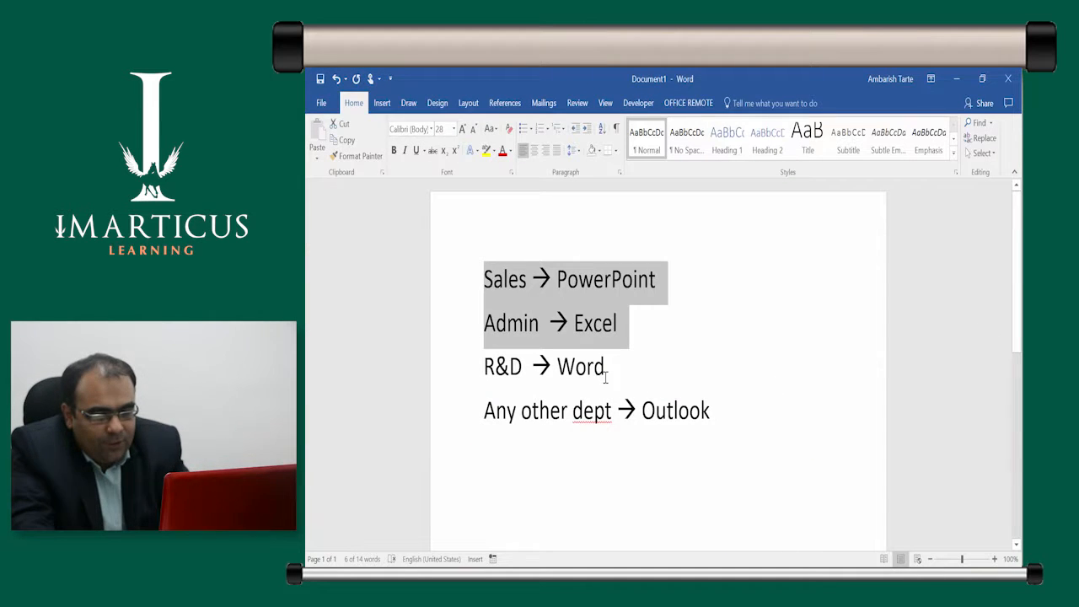
{"action": "left_click", "coordinate": [465, 376], "text": "shift"}
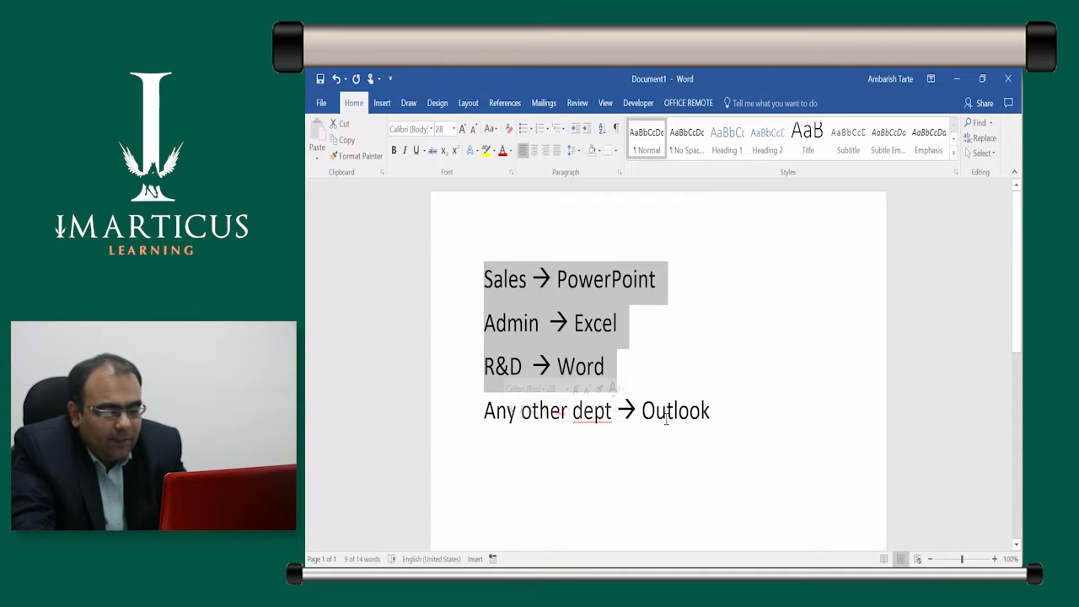
{"action": "key", "text": "alt+Tab"}
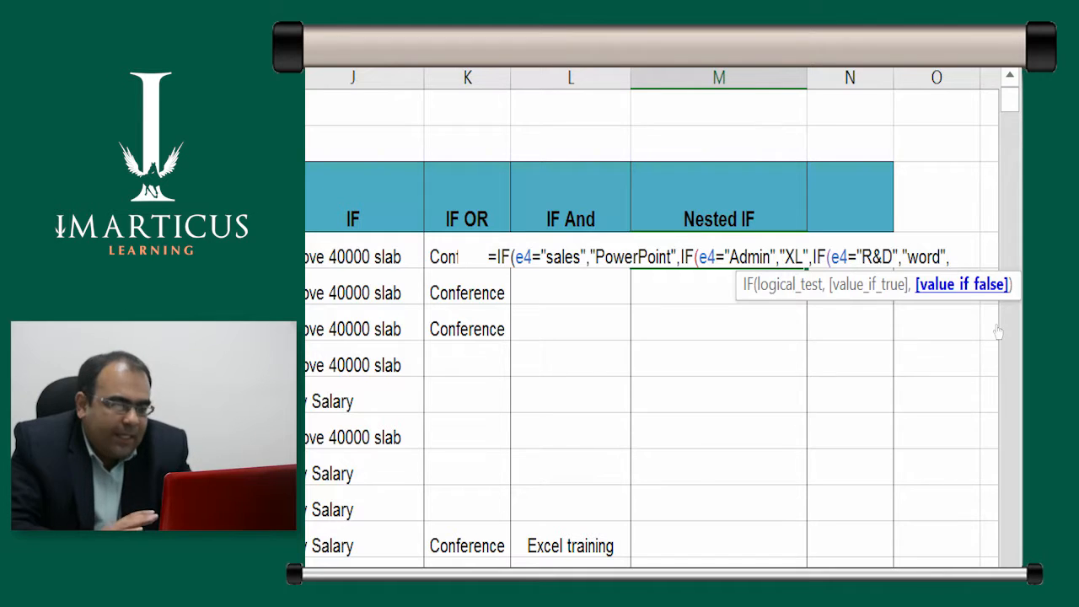
Enter "outlook" as the R&D test's value if false and complete the nested IF formula in M4
{"action": "type", "text": "\"outlook"}
{"action": "key", "text": "BackSpace"}
{"action": "key", "text": "BackSpace"}
{"action": "key", "text": "BackSpace"}
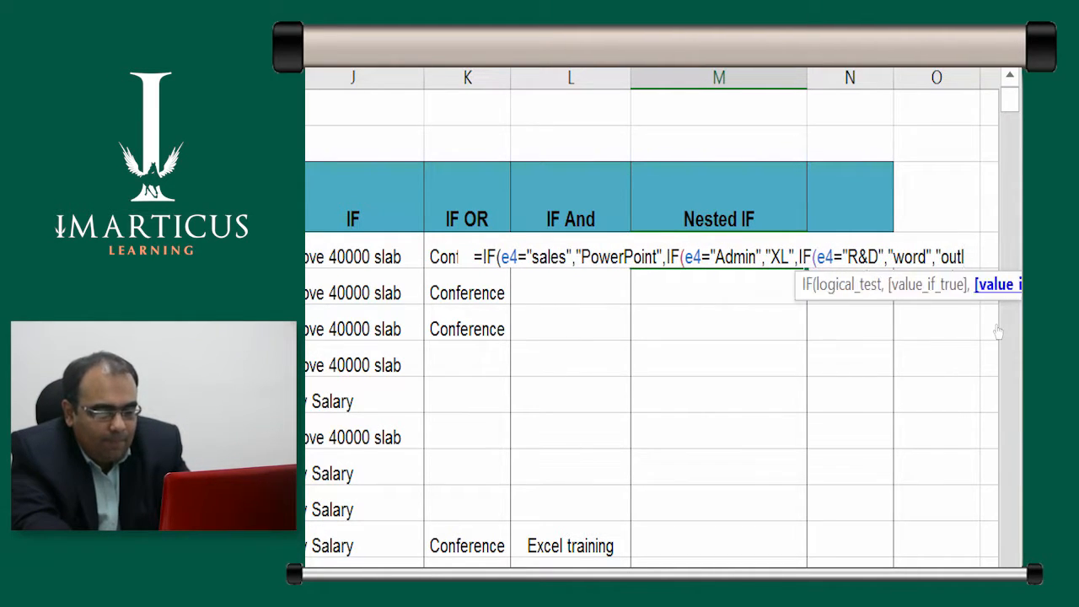
{"action": "type", "text": "ook"}
{"action": "key", "text": "BackSpace"}
{"action": "key", "text": "BackSpace"}
{"action": "type", "text": "ok\""}
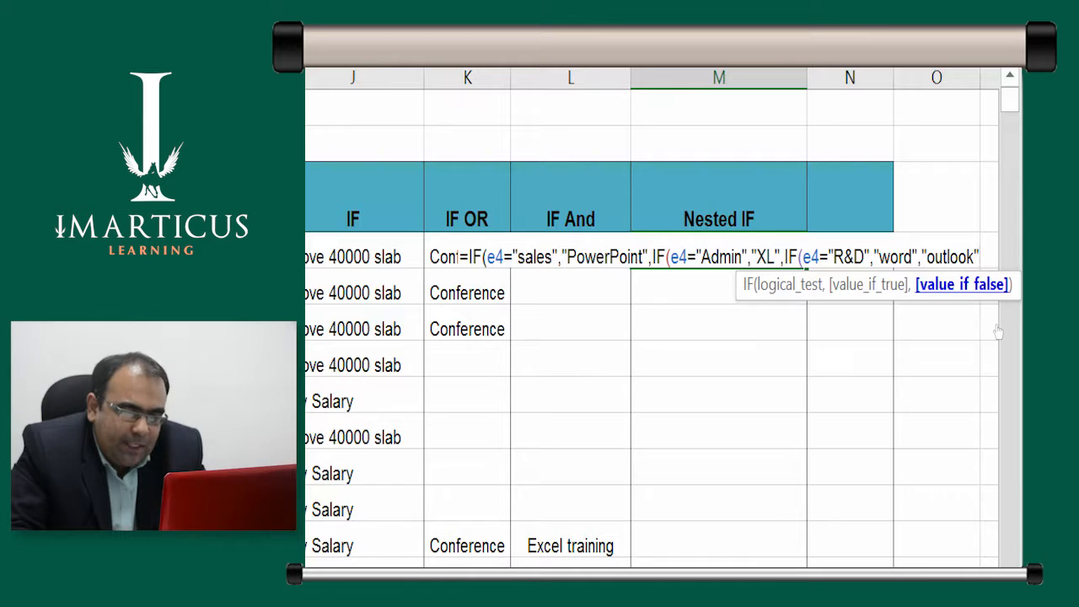
{"action": "key", "text": "Return"}
{"action": "key", "text": "Return"}
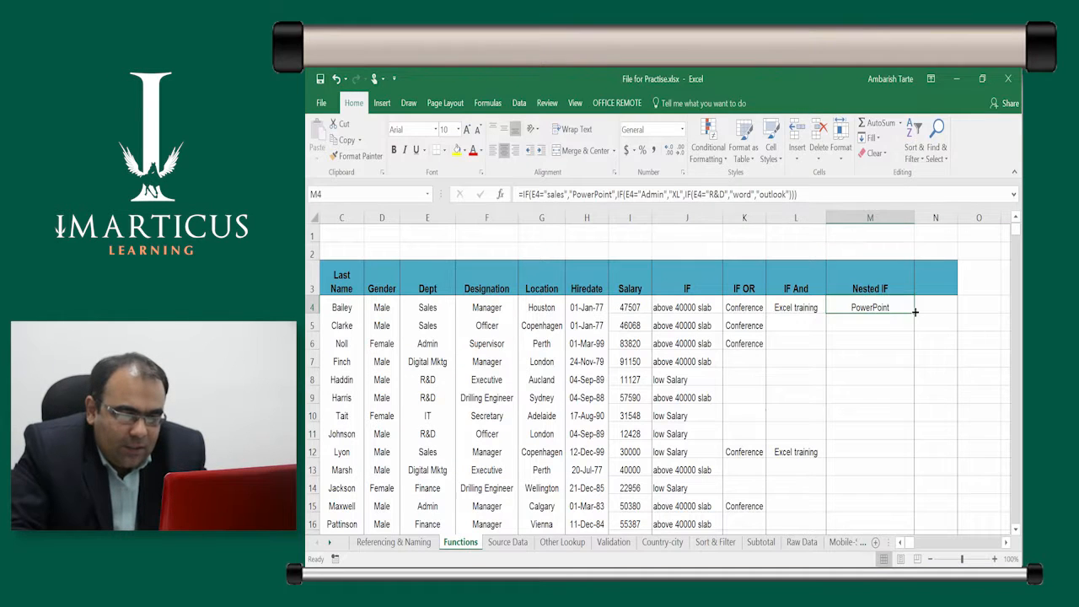
Compare the row 4 employee's department with the nested IF result in M4
{"action": "key", "text": "Left"}
{"action": "key", "text": "Left"}
{"action": "key", "text": "Left"}
{"action": "key", "text": "Left"}
{"action": "key", "text": "Left"}
{"action": "key", "text": "Left"}
{"action": "key", "text": "Left"}
{"action": "key", "text": "Left"}
{"action": "key", "text": "Left"}
{"action": "key", "text": "Right"}
{"action": "key", "text": "Right"}
{"action": "key", "text": "Right"}
{"action": "key", "text": "Right"}
{"action": "key", "text": "Right"}
{"action": "key", "text": "Right"}
{"action": "key", "text": "Right"}
{"action": "key", "text": "Right"}
{"action": "key", "text": "Right"}
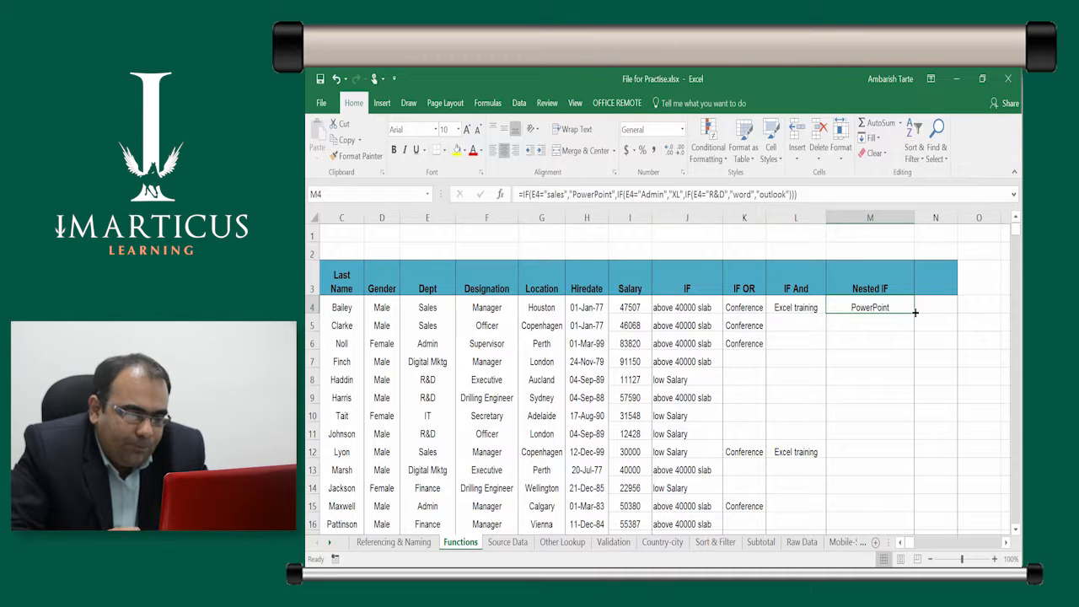
Fill the M4 formula down the rest of the Nested IF column and go to the result in row 6
{"action": "double_click", "coordinate": [915, 312]}
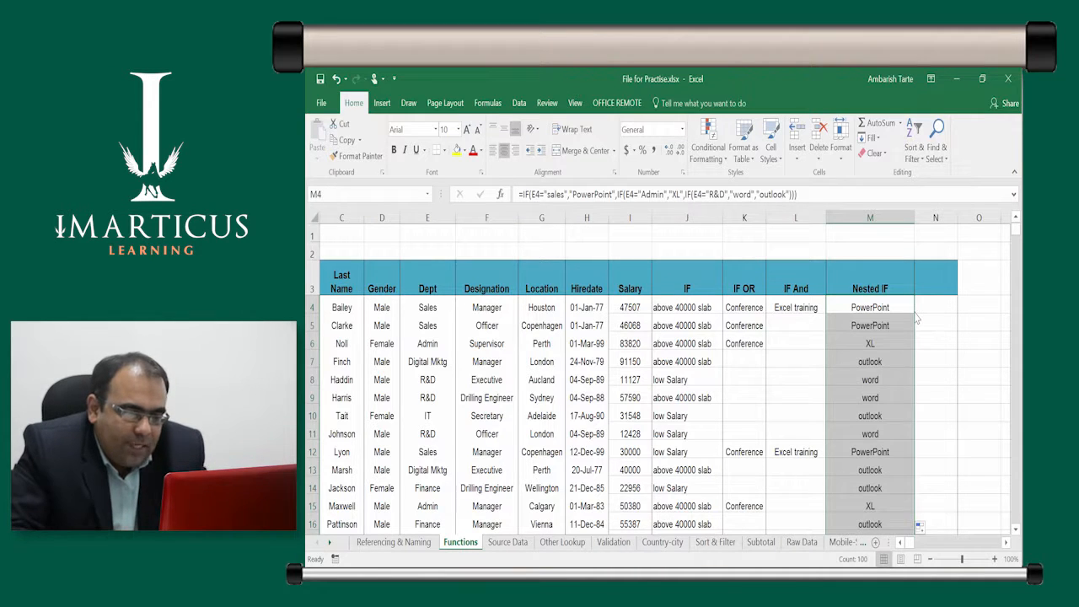
{"action": "key", "text": "Down"}
{"action": "key", "text": "Down"}
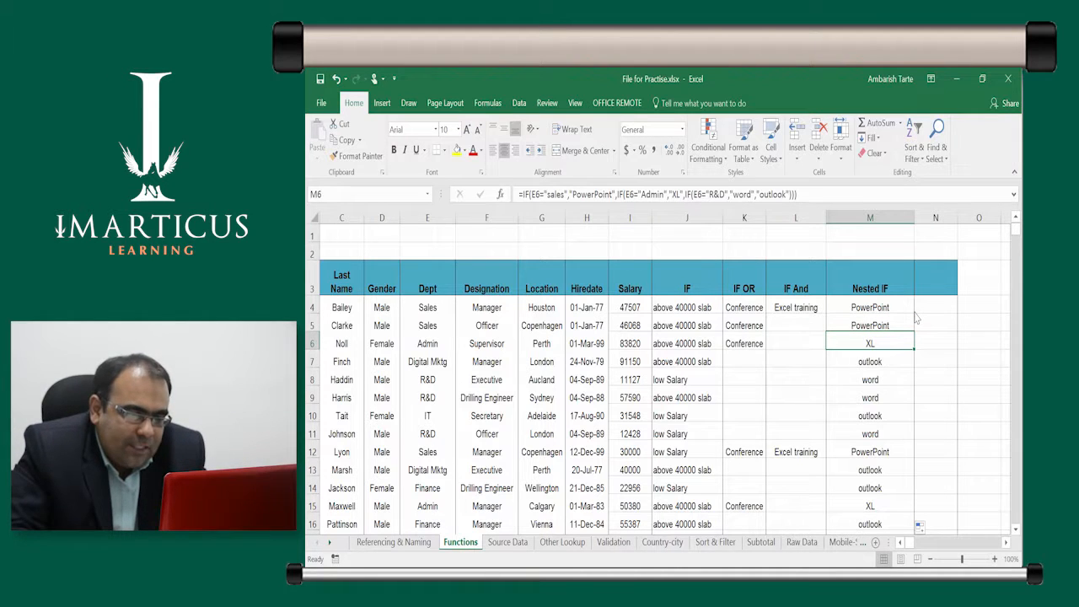
Check the nested IF result in M6 against the department in E6
{"action": "key", "text": "Left"}
{"action": "key", "text": "Left"}
{"action": "key", "text": "Left"}
{"action": "key", "text": "Left"}
{"action": "key", "text": "Left"}
{"action": "key", "text": "Left"}
{"action": "key", "text": "Left"}
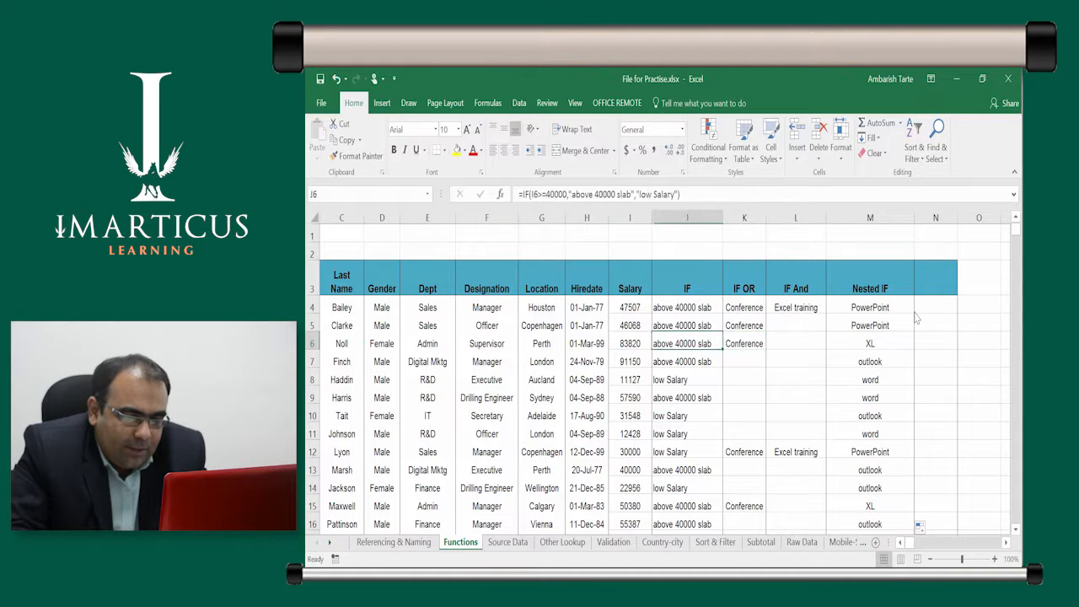
{"action": "key", "text": "Left"}
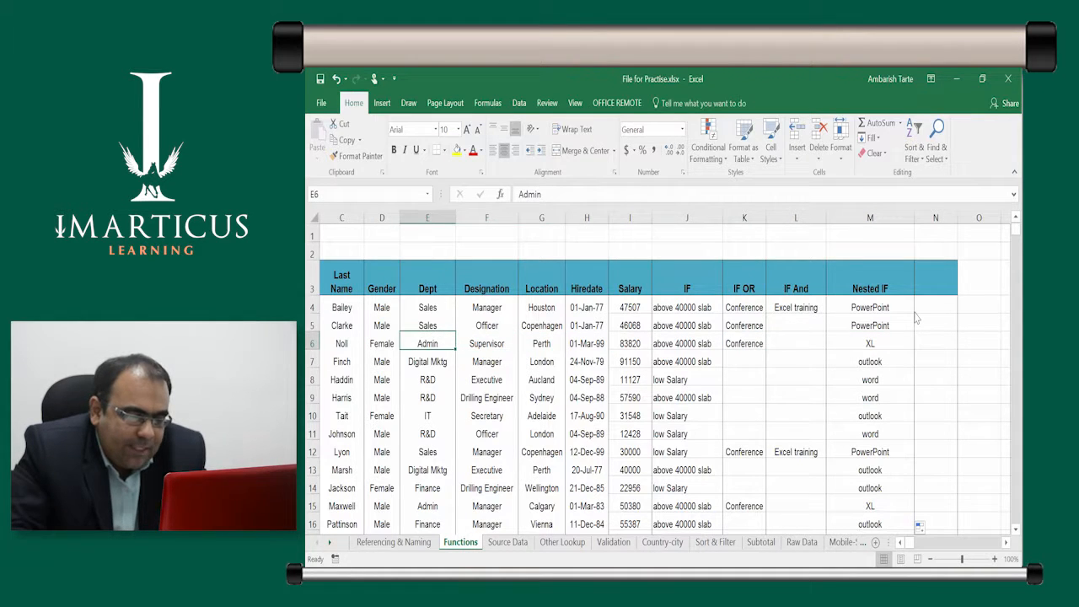
{"action": "key", "text": "Right"}
{"action": "key", "text": "Right"}
{"action": "key", "text": "Right"}
{"action": "key", "text": "Right"}
{"action": "key", "text": "Right"}
{"action": "key", "text": "Right"}
{"action": "key", "text": "Right"}
{"action": "key", "text": "Right"}
Check the nested IF result in M7 against the department in E7
{"action": "key", "text": "Down"}
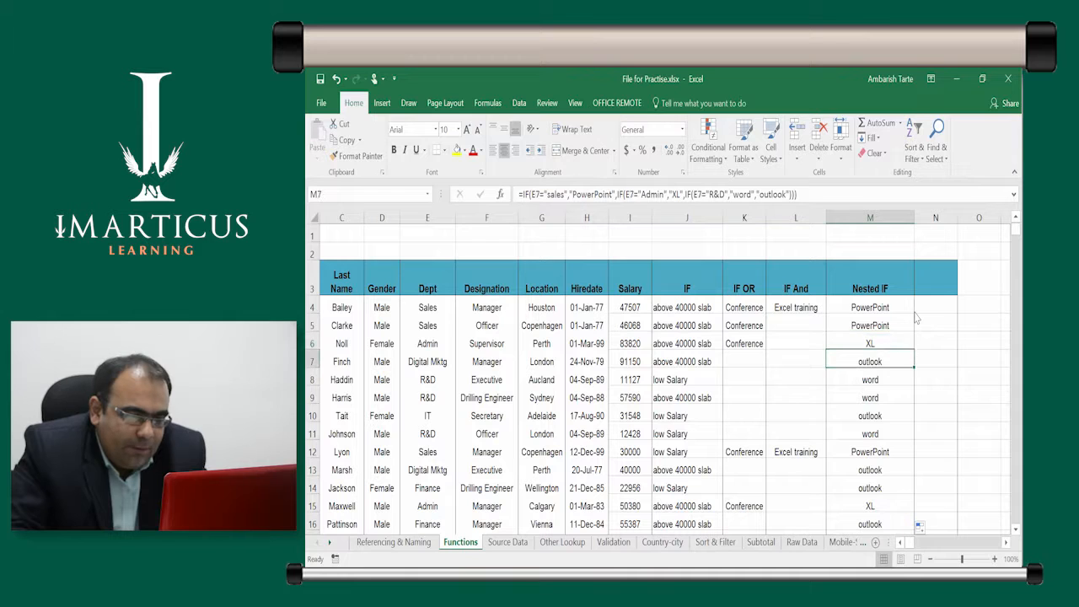
{"action": "key", "text": "ctrl"}
{"action": "key", "text": "ctrl"}
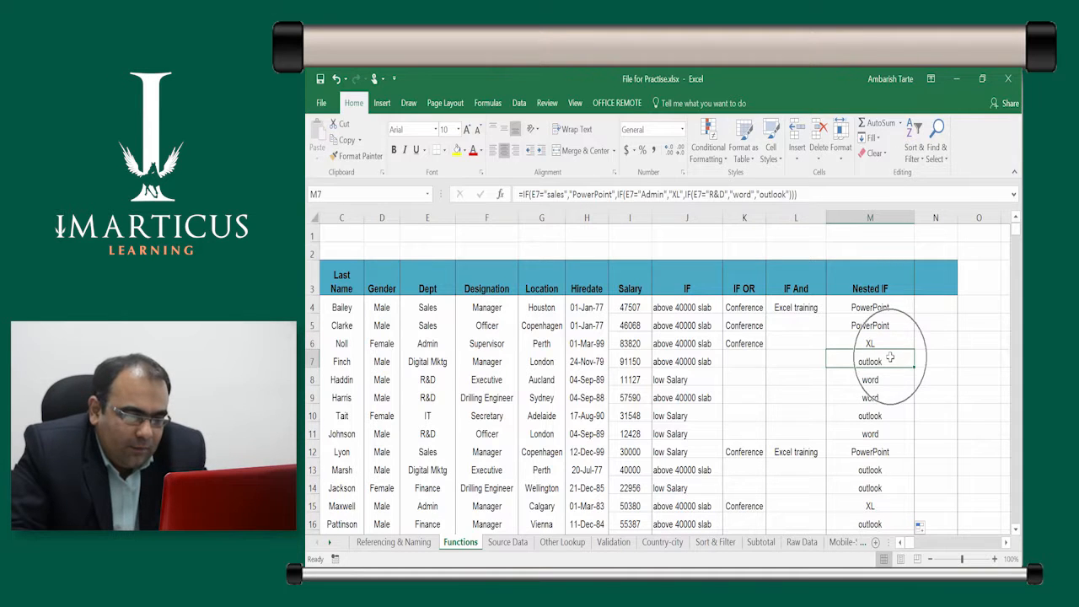
{"action": "key", "text": "ctrl"}
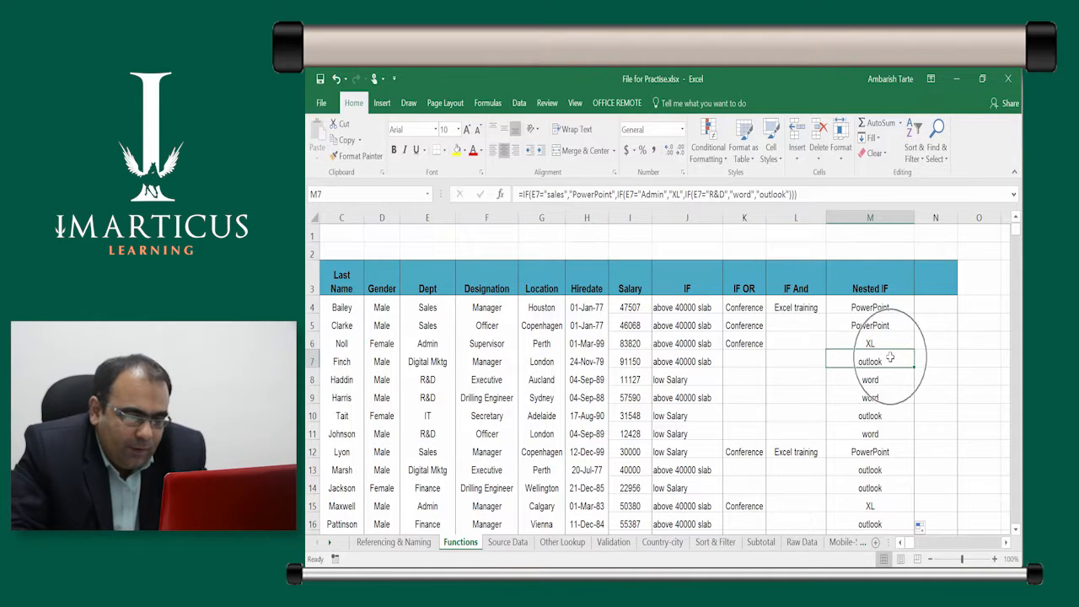
{"action": "key", "text": "Left"}
{"action": "key", "text": "Left"}
{"action": "key", "text": "Left"}
{"action": "key", "text": "Left"}
{"action": "key", "text": "Left"}
{"action": "key", "text": "Left"}
{"action": "key", "text": "Left"}
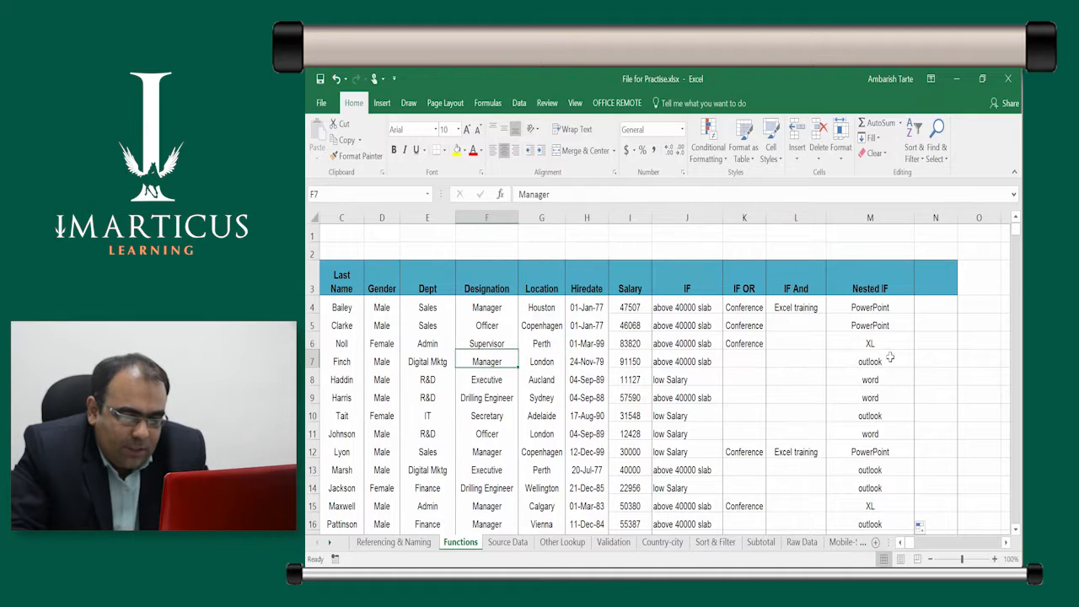
{"action": "key", "text": "Left"}
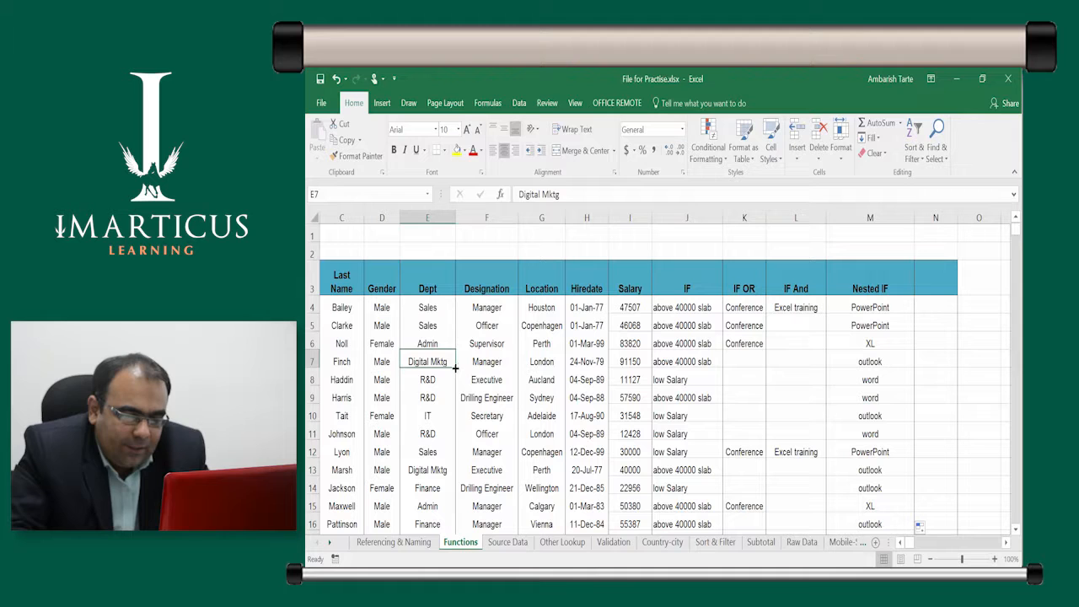
{"action": "key", "text": "ctrl"}
{"action": "key", "text": "ctrl"}
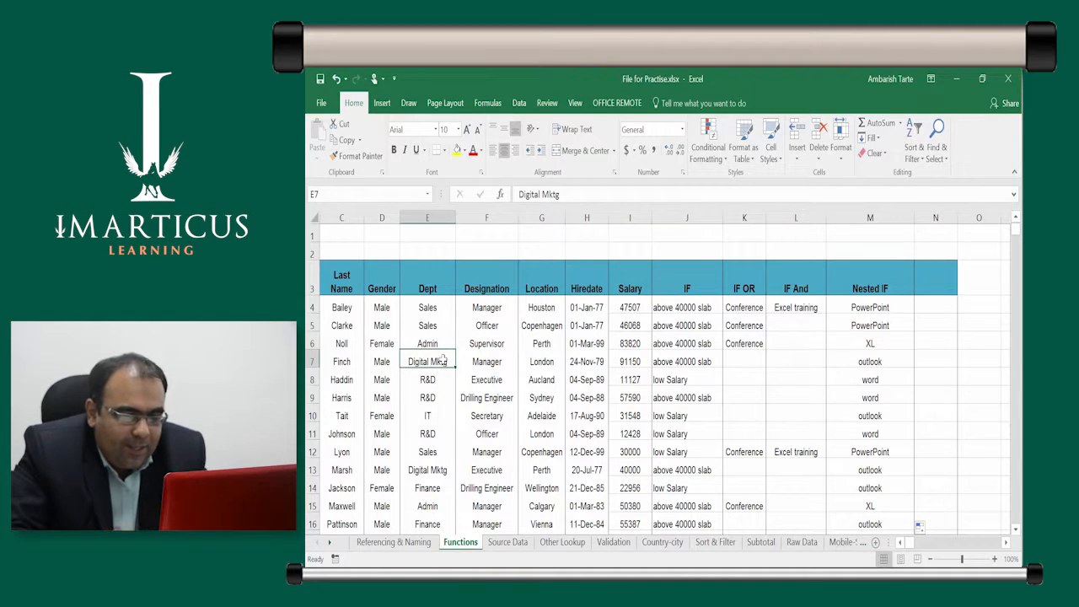
{"action": "key", "text": "Right"}
{"action": "key", "text": "Right"}
{"action": "key", "text": "Right"}
{"action": "key", "text": "Right"}
{"action": "key", "text": "Right"}
{"action": "key", "text": "Right"}
{"action": "key", "text": "Right"}
{"action": "key", "text": "Right"}
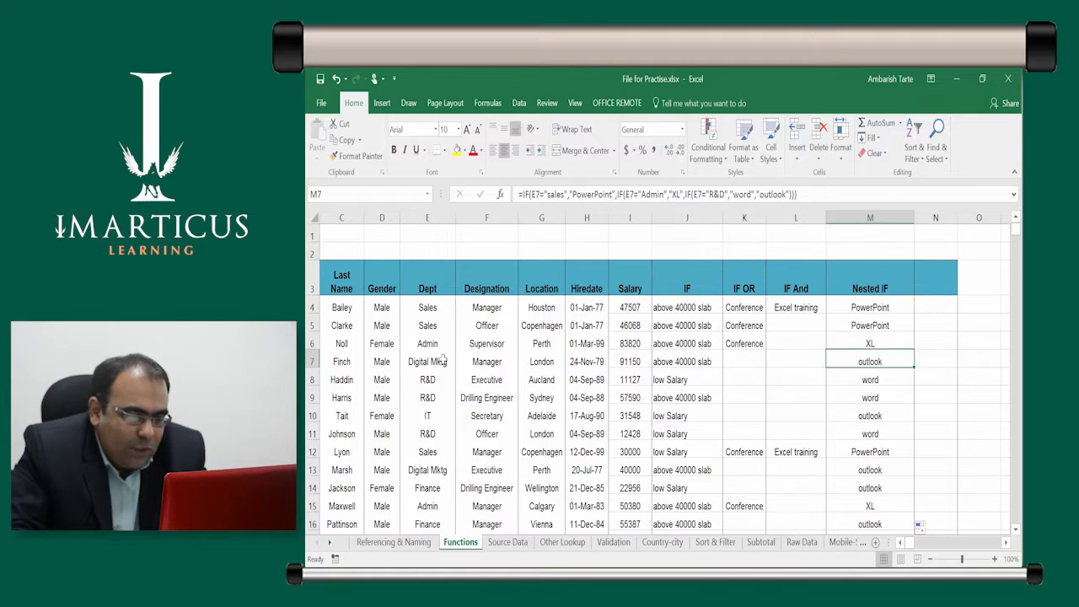
Look through the remaining results down the Nested IF column and go back to its first entry
{"action": "key", "text": "Down"}
{"action": "key", "text": "Down"}
{"action": "key", "text": "Down"}
{"action": "key", "text": "Down"}
{"action": "key", "text": "Down"}
{"action": "key", "text": "Down"}
{"action": "key", "text": "Down"}
{"action": "key", "text": "Down"}
{"action": "key", "text": "Down"}
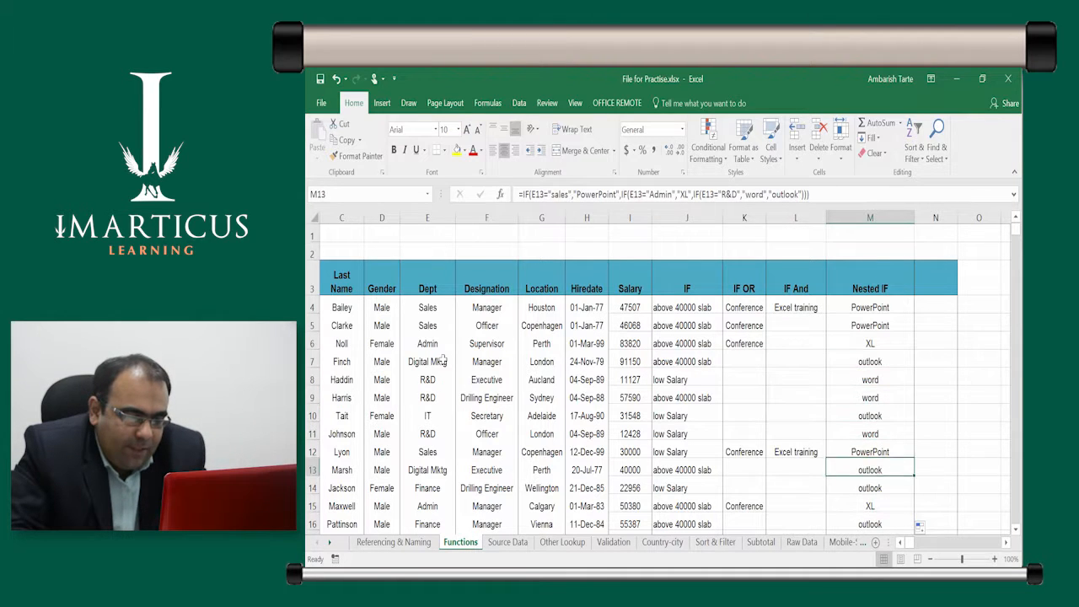
{"action": "key", "text": "Down"}
{"action": "key", "text": "Down"}
{"action": "key", "text": "Up"}
{"action": "key", "text": "Up"}
{"action": "key", "text": "Up"}
{"action": "key", "text": "ctrl+Up"}
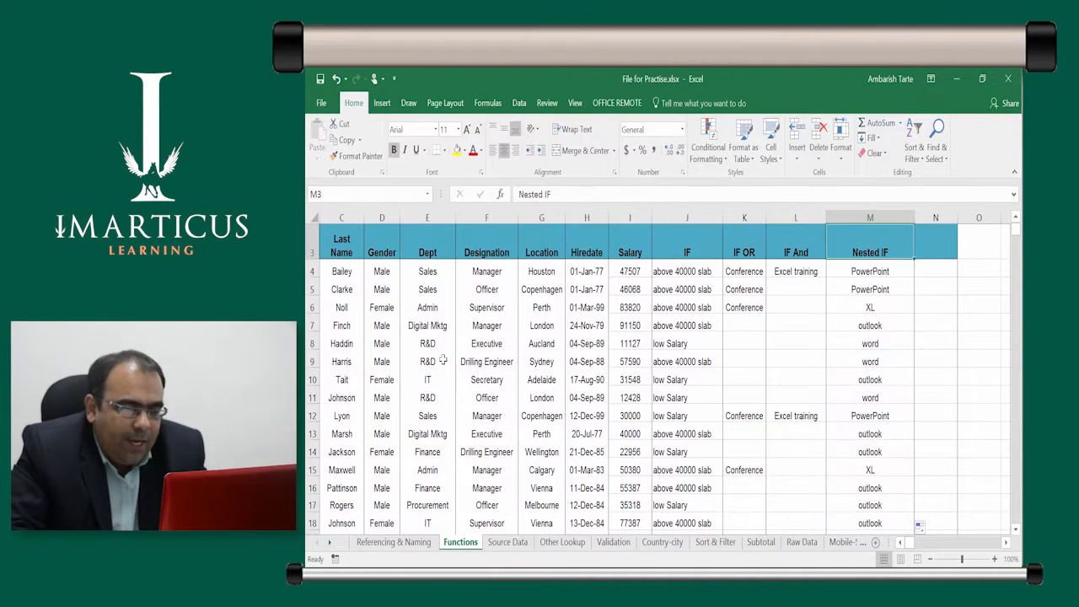
{"action": "key", "text": "Down"}
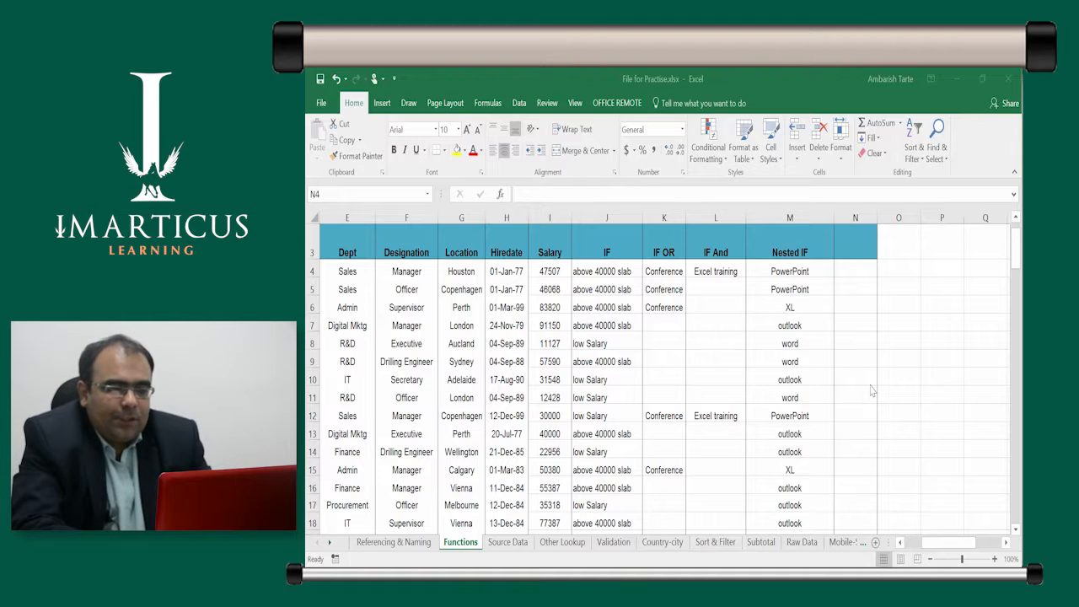
Begin an IF formula in N4 with the logical test NOT(E4="IT")
{"action": "left_click", "coordinate": [852, 272]}
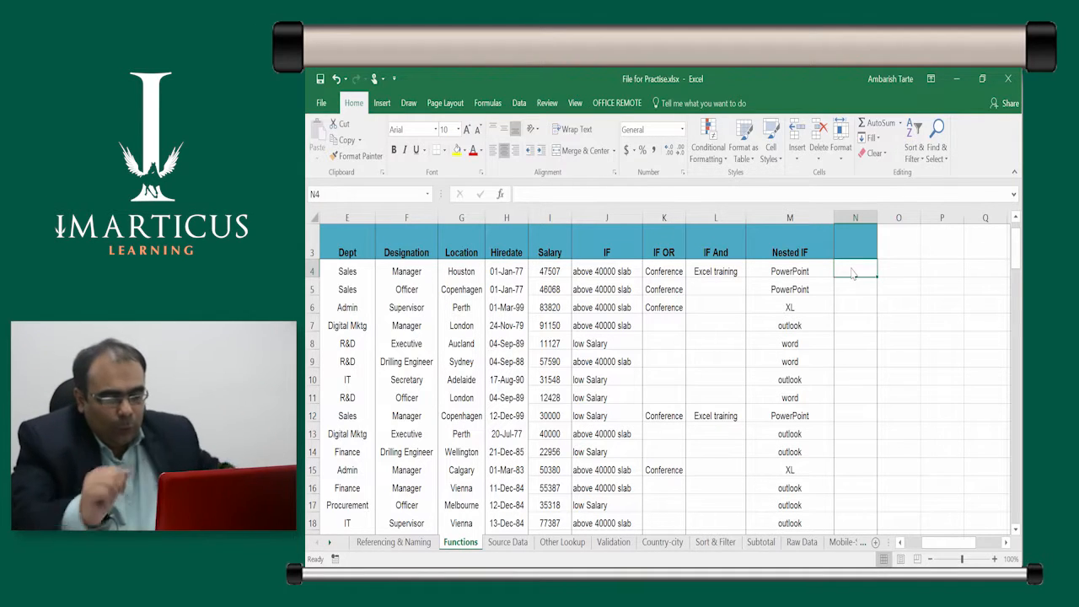
{"action": "type", "text": "=IF("}
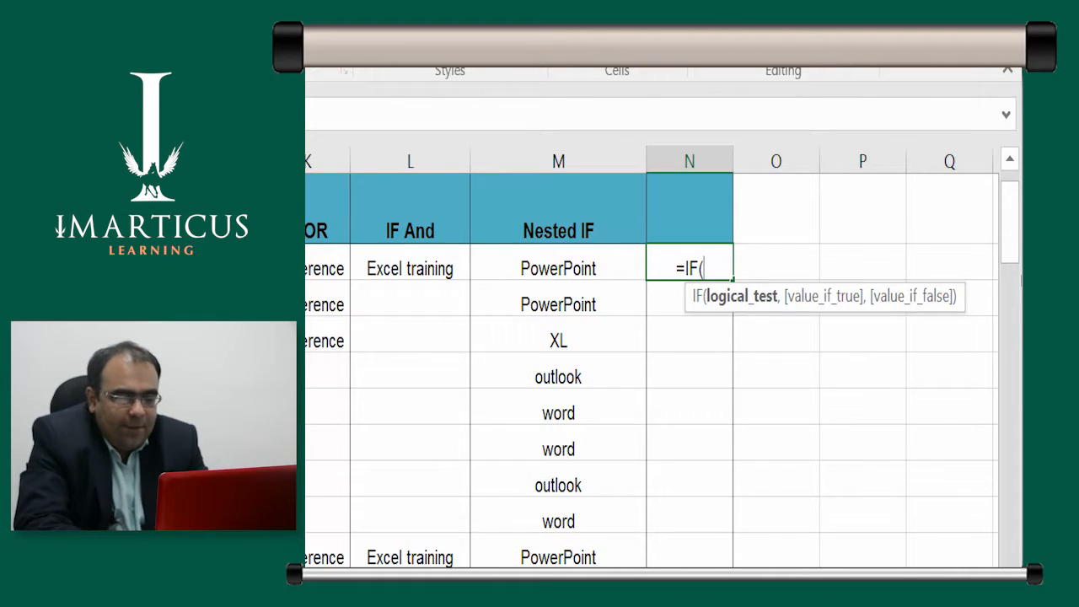
{"action": "type", "text": "no"}
{"action": "key", "text": "Tab"}
{"action": "right_click", "coordinate": [886, 293]}
{"action": "key", "text": "Escape"}
{"action": "key", "text": "BackSpace"}
{"action": "key", "text": "BackSpace"}
{"action": "key", "text": "BackSpace"}
{"action": "key", "text": "BackSpace"}
{"action": "key", "text": "BackSpace"}
{"action": "key", "text": "BackSpace"}
{"action": "type", "text": "t"}
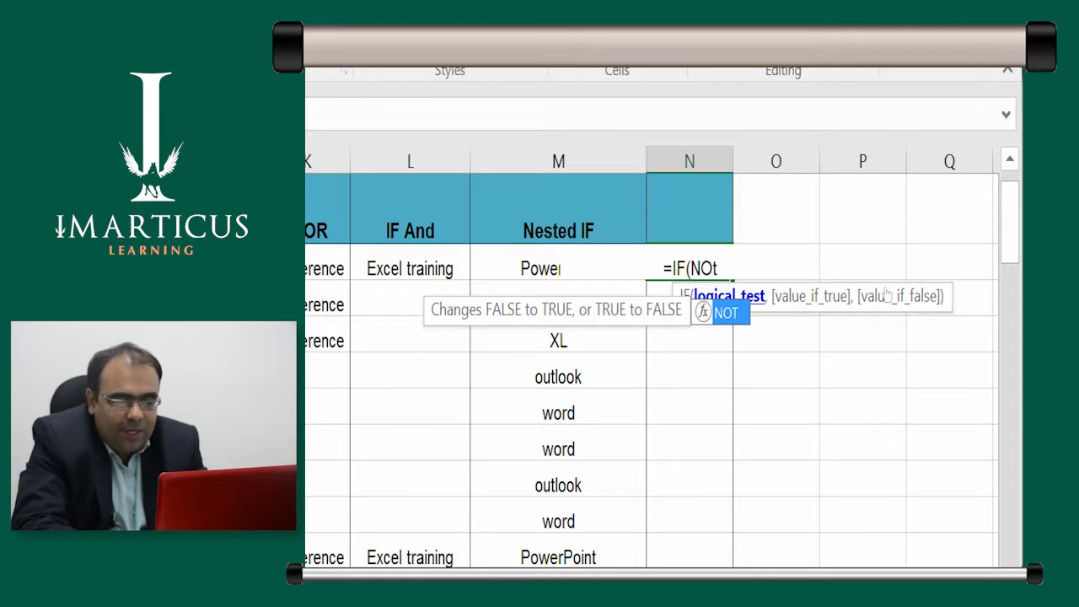
{"action": "key", "text": "Tab"}
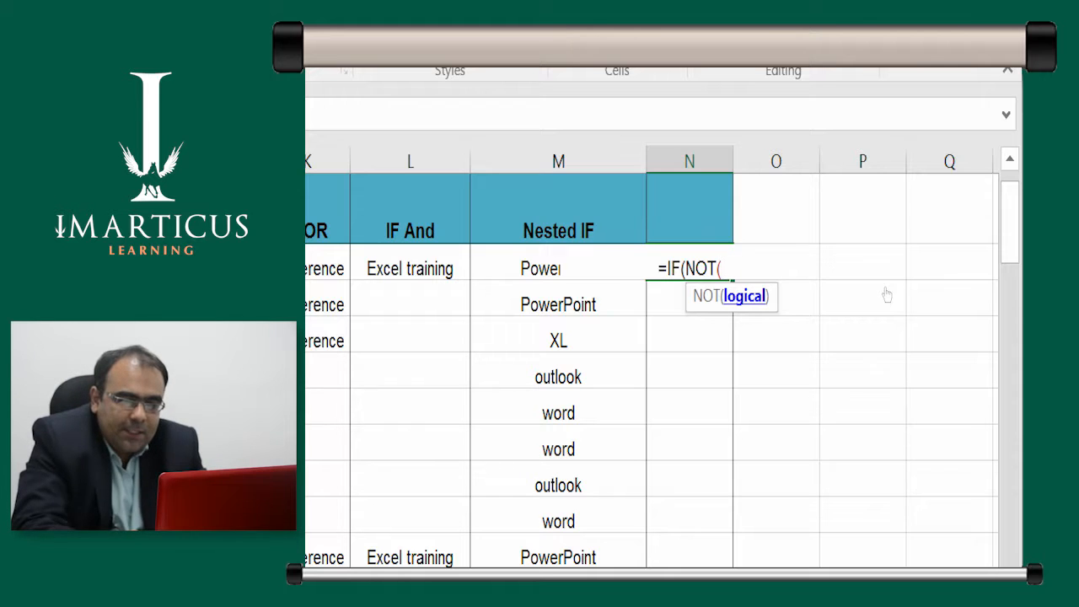
{"action": "type", "text": "e4=\"IT"}
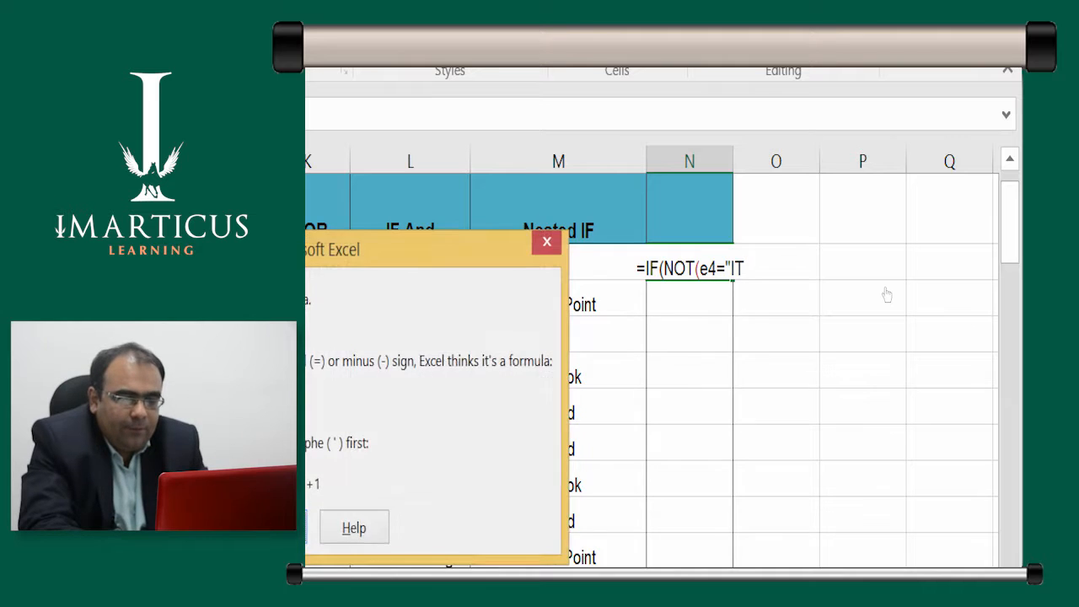
{"action": "type", "text": "\""}
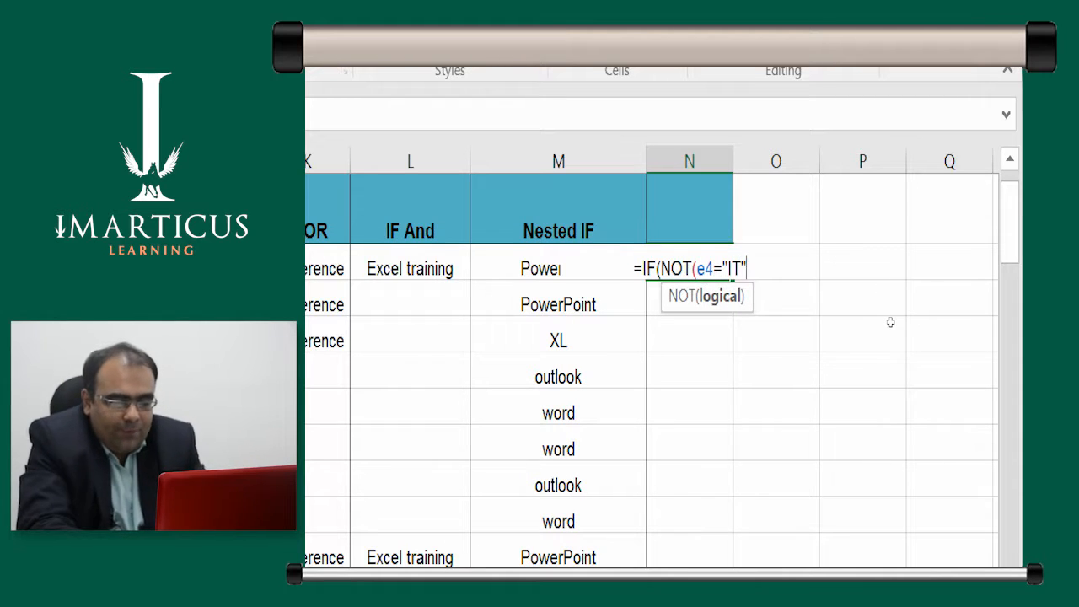
{"action": "type", "text": ")"}
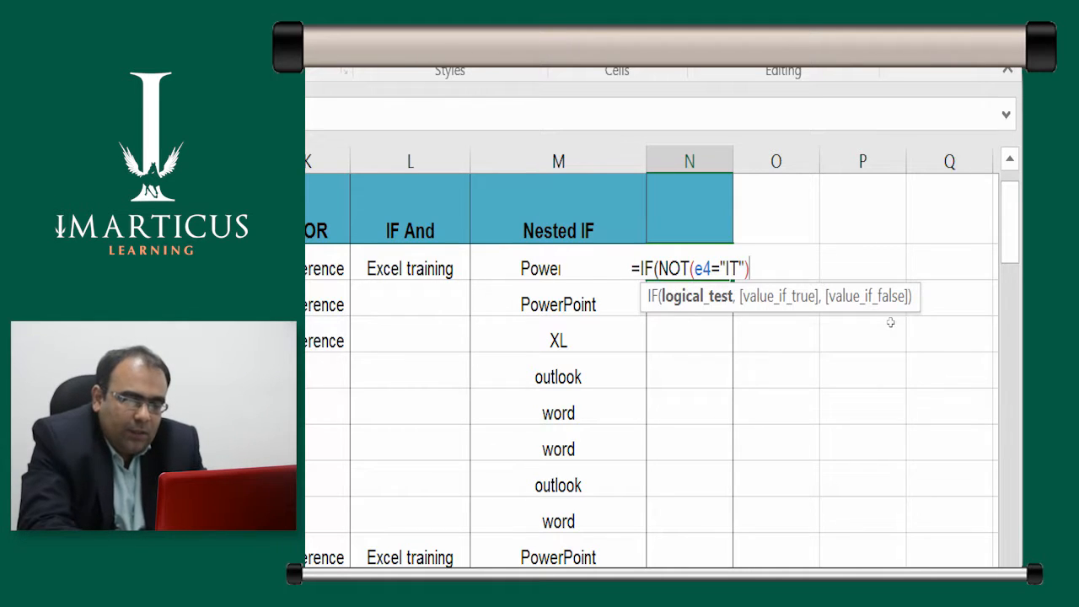
{"action": "type", "text": ","}
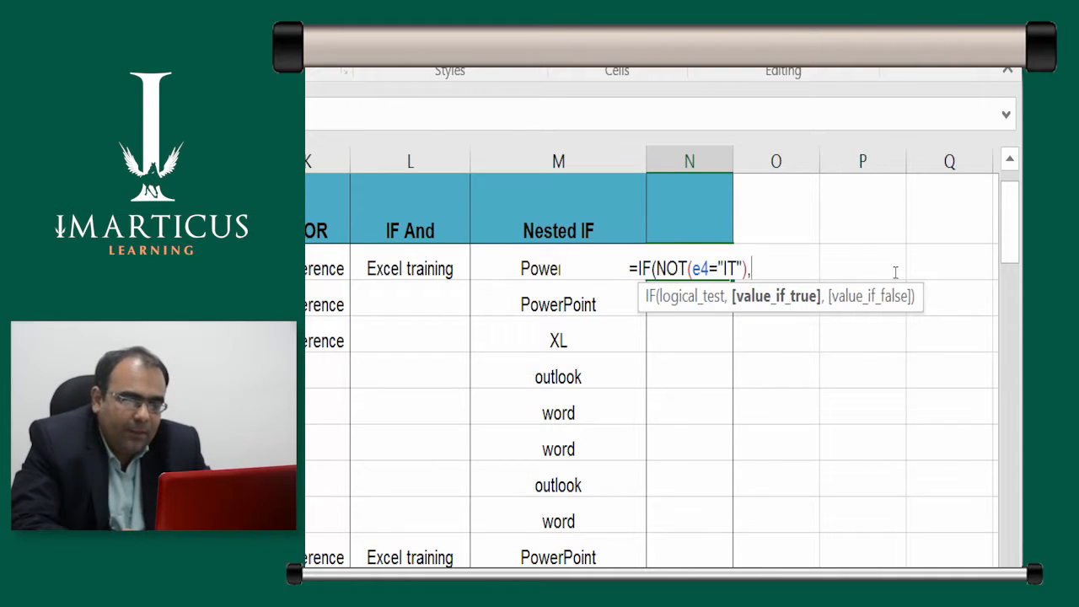
Complete the N4 formula with "regular Training" if true and "Office 365" if false, and fit column N to its contents
{"action": "type", "text": "\"regular"}
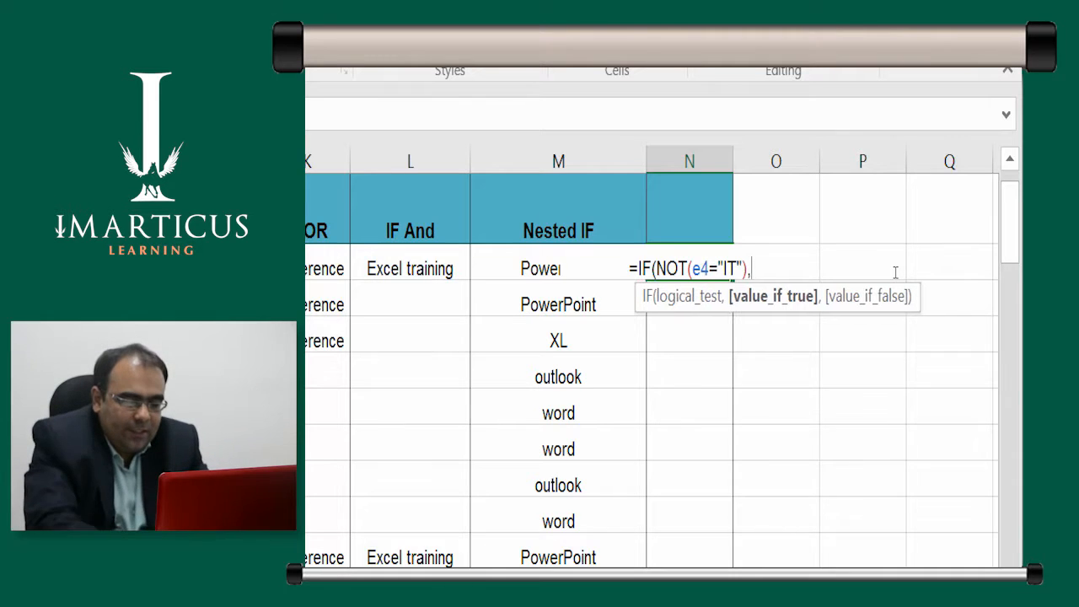
{"action": "type", "text": " Tra"}
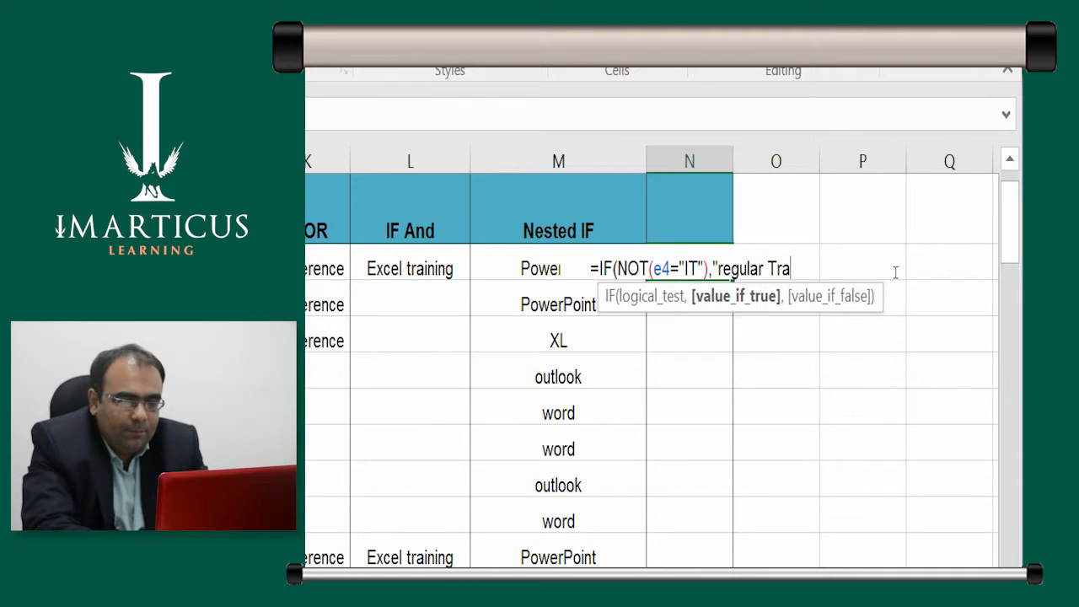
{"action": "type", "text": "ining\","}
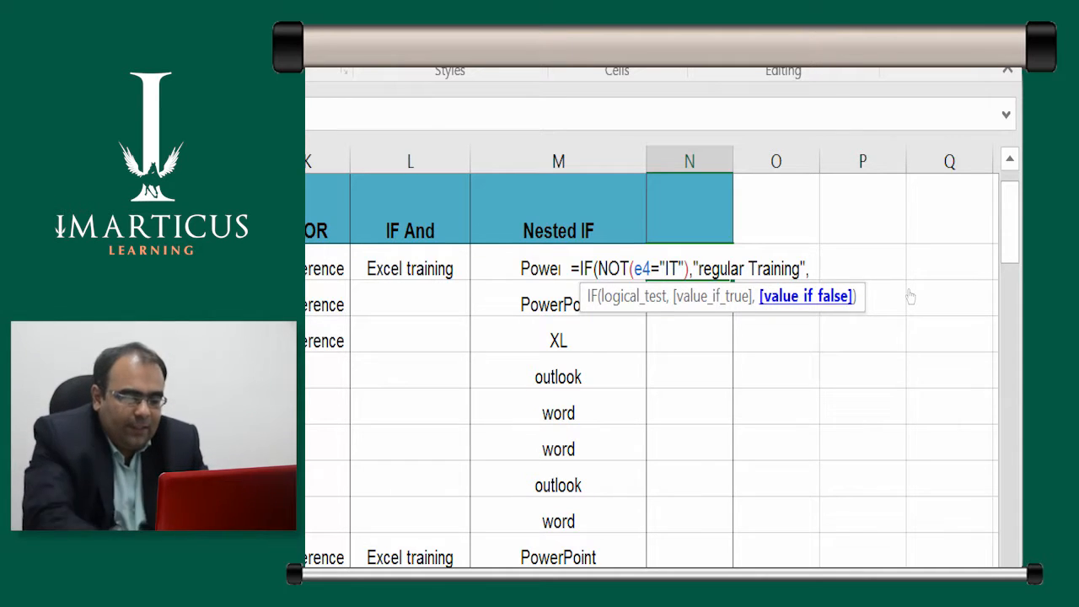
{"action": "type", "text": "\"o"}
{"action": "key", "text": "BackSpace"}
{"action": "type", "text": "Offc"}
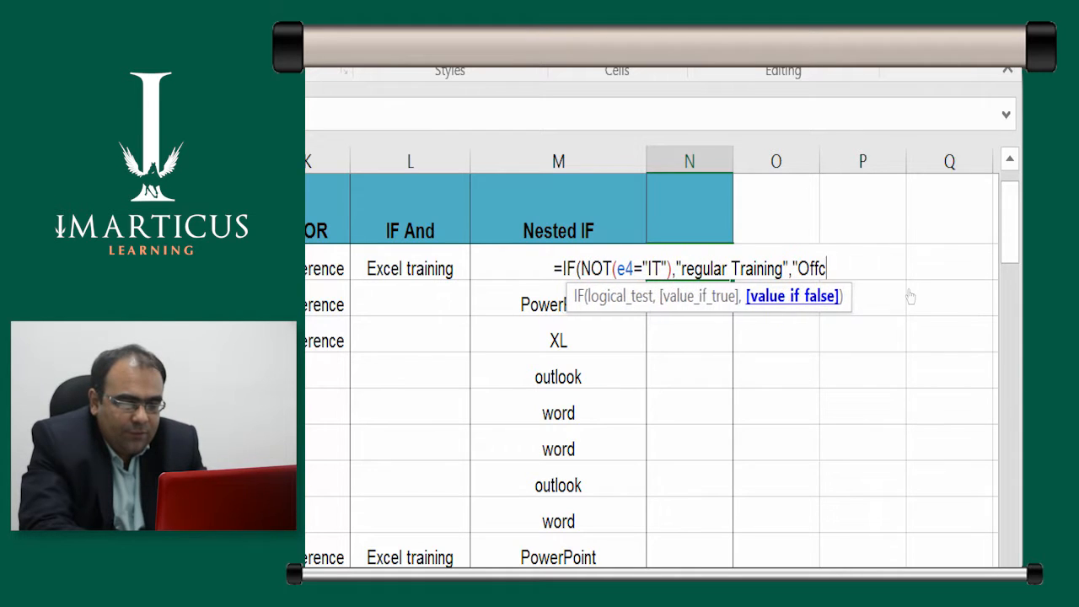
{"action": "key", "text": "BackSpace"}
{"action": "type", "text": "ice"}
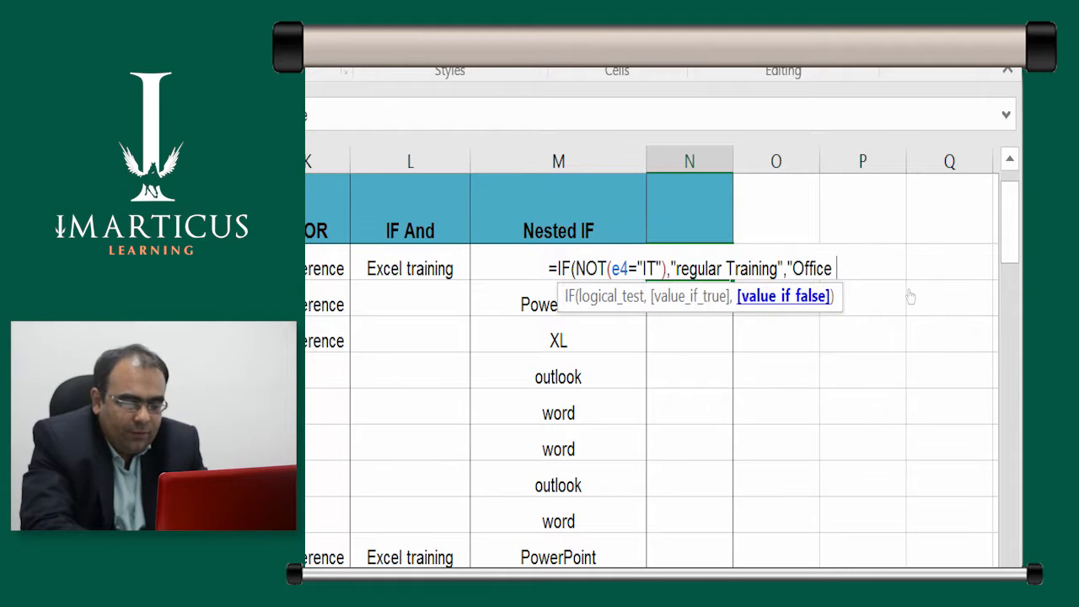
{"action": "type", "text": " 365\""}
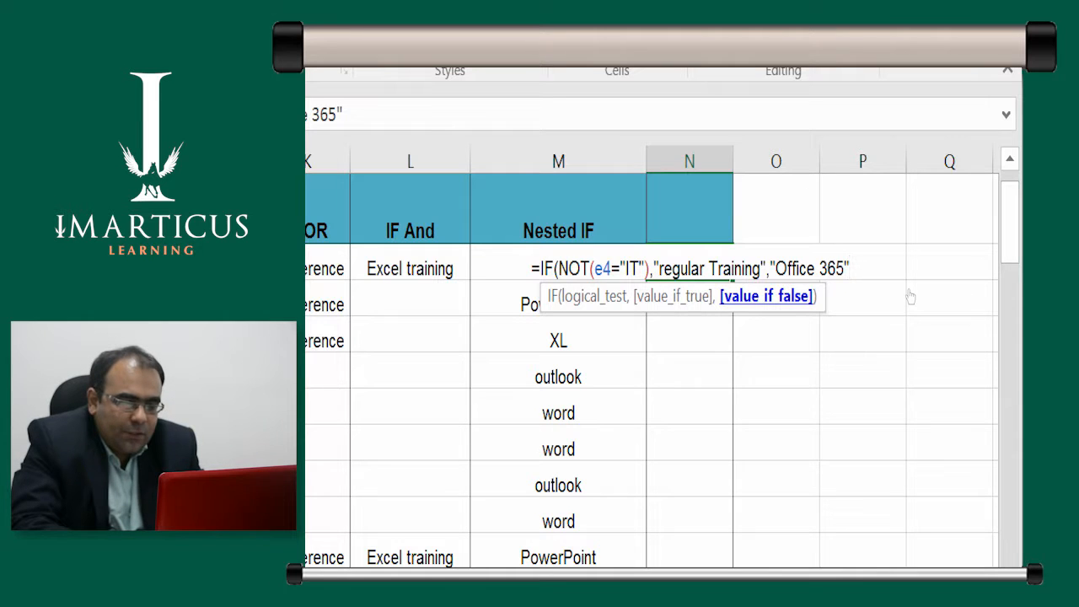
{"action": "type", "text": ")"}
{"action": "key", "text": "ctrl+Return"}
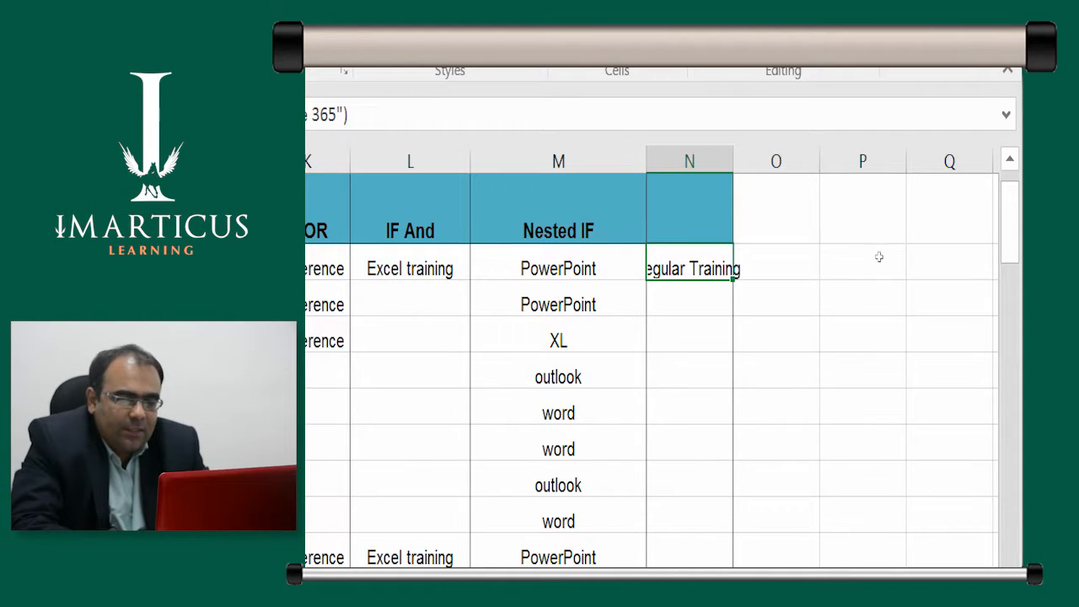
{"action": "double_click", "coordinate": [733, 160]}
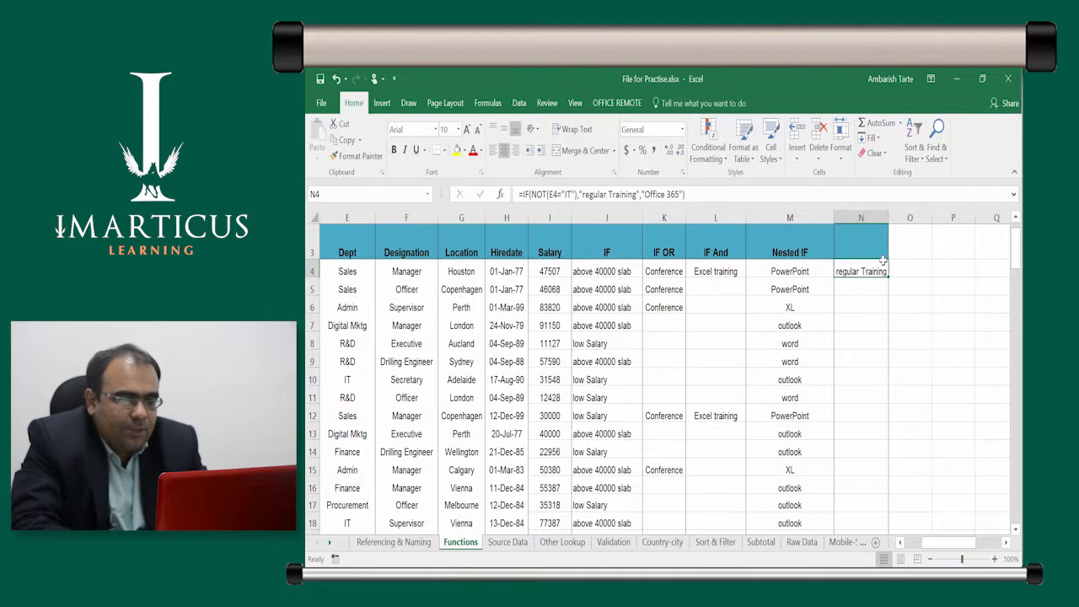
Check the IF(NOT) result in N4 against the department in E4
{"action": "key", "text": "Left"}
{"action": "key", "text": "Left"}
{"action": "key", "text": "Left"}
{"action": "key", "text": "Left"}
{"action": "key", "text": "Left"}
{"action": "key", "text": "Left"}
{"action": "key", "text": "Left"}
{"action": "key", "text": "Left"}
{"action": "key", "text": "Left"}
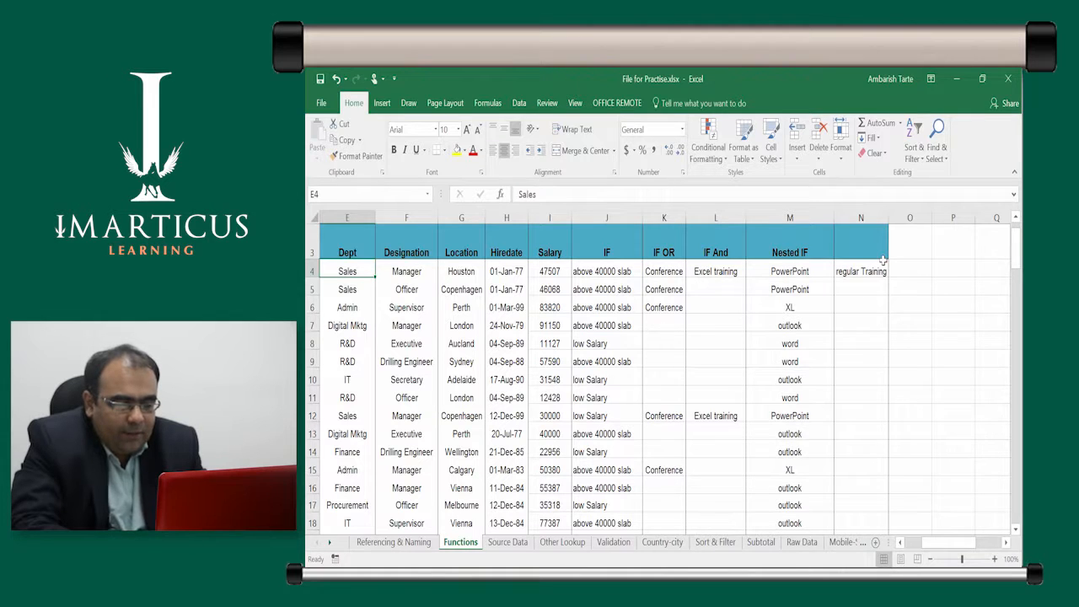
{"action": "left_click", "coordinate": [882, 266]}
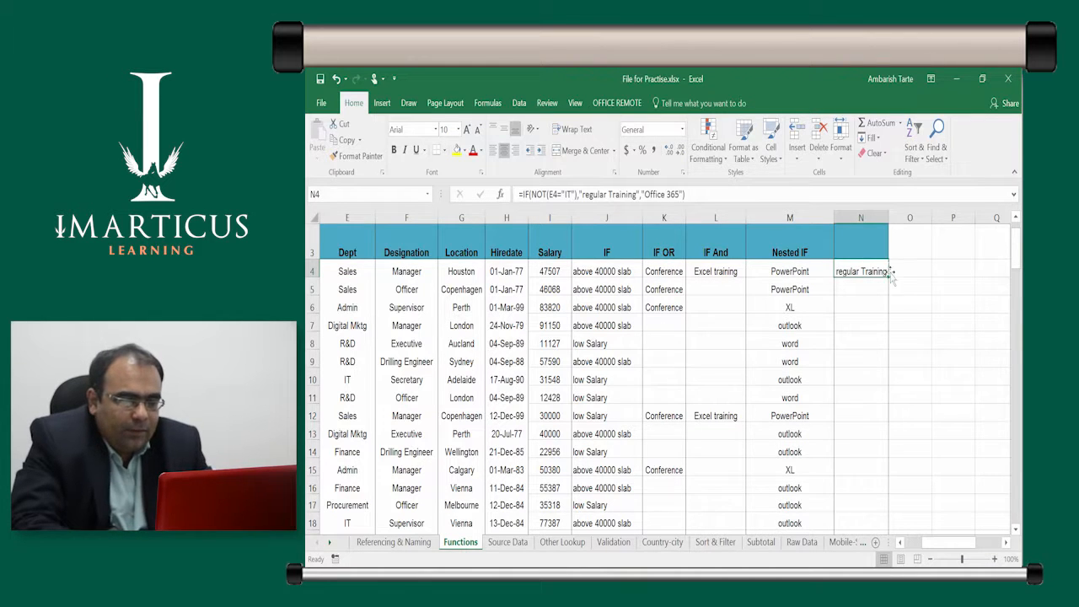
Fill the N4 formula down the rest of column N and go to the result in N10
{"action": "double_click", "coordinate": [887, 276]}
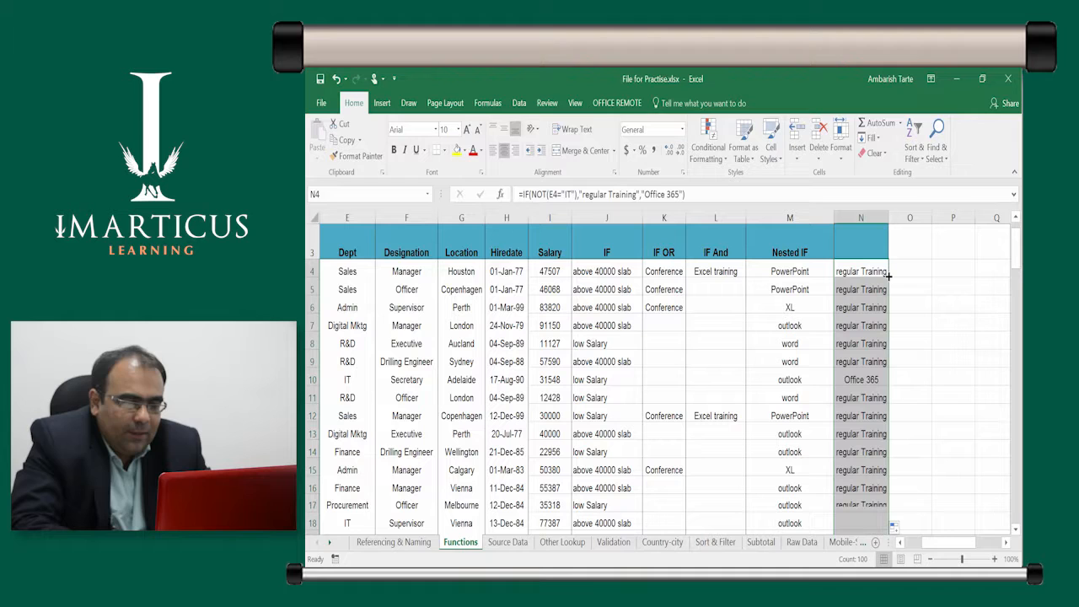
{"action": "left_click", "coordinate": [887, 275]}
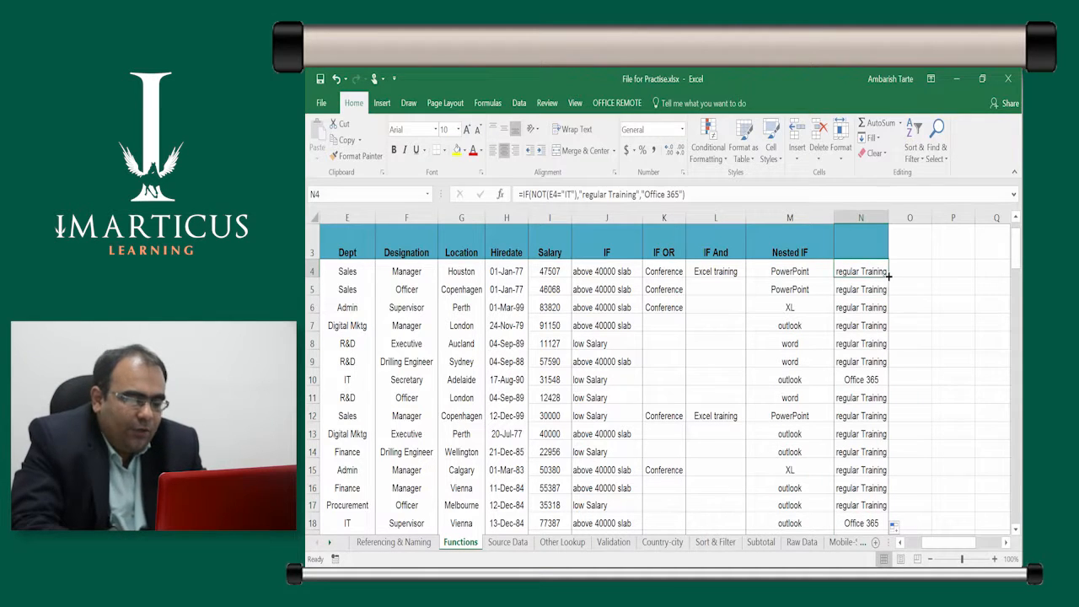
{"action": "left_click_drag", "start_coordinate": [888, 276], "coordinate": [887, 369]}
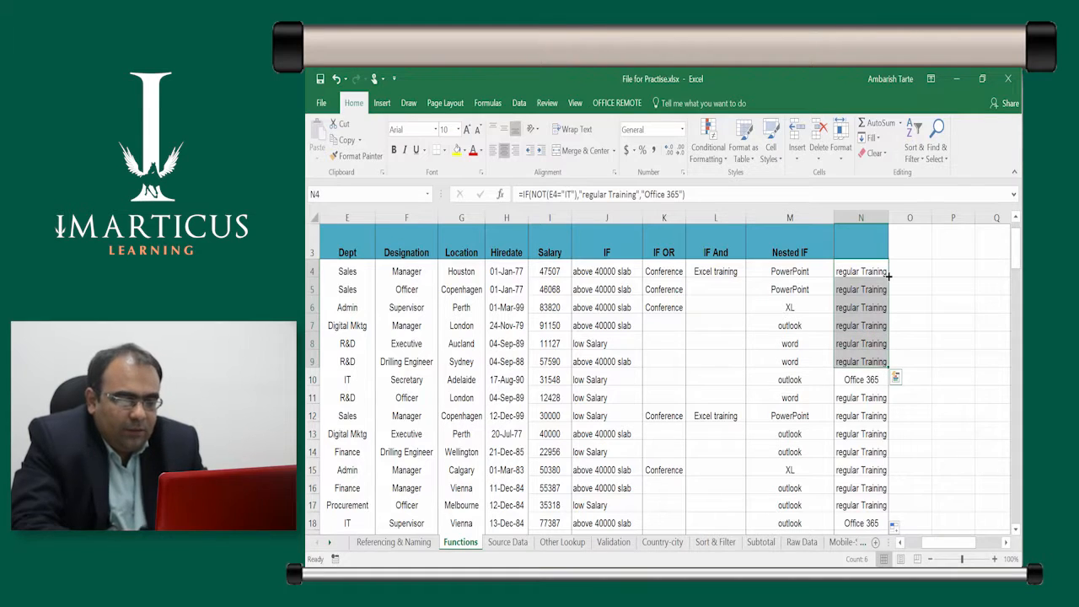
{"action": "key", "text": "Down"}
{"action": "key", "text": "Down"}
{"action": "key", "text": "Down"}
{"action": "key", "text": "Down"}
{"action": "key", "text": "Down"}
{"action": "key", "text": "Down"}
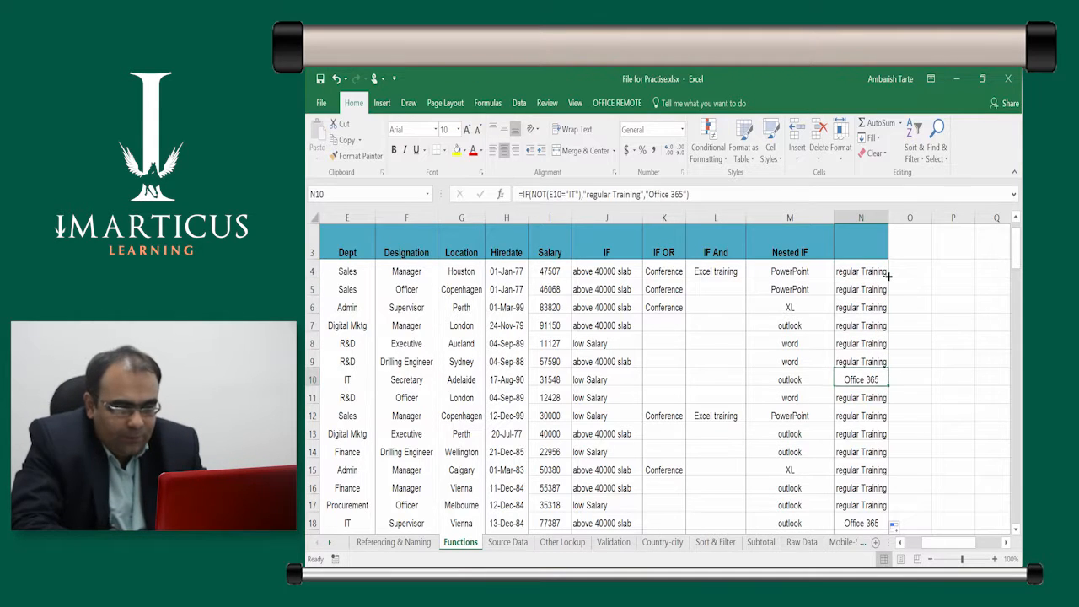
Check the IF(NOT) result in N10 against the department in E10
{"action": "key", "text": "Left"}
{"action": "key", "text": "Left"}
{"action": "key", "text": "Left"}
{"action": "key", "text": "Left"}
{"action": "key", "text": "Left"}
{"action": "key", "text": "Left"}
{"action": "key", "text": "Left"}
{"action": "key", "text": "Left"}
{"action": "key", "text": "Left"}
{"action": "key", "text": "Right"}
{"action": "key", "text": "Right"}
{"action": "key", "text": "Right"}
{"action": "key", "text": "Right"}
{"action": "key", "text": "Right"}
{"action": "key", "text": "Right"}
{"action": "key", "text": "Right"}
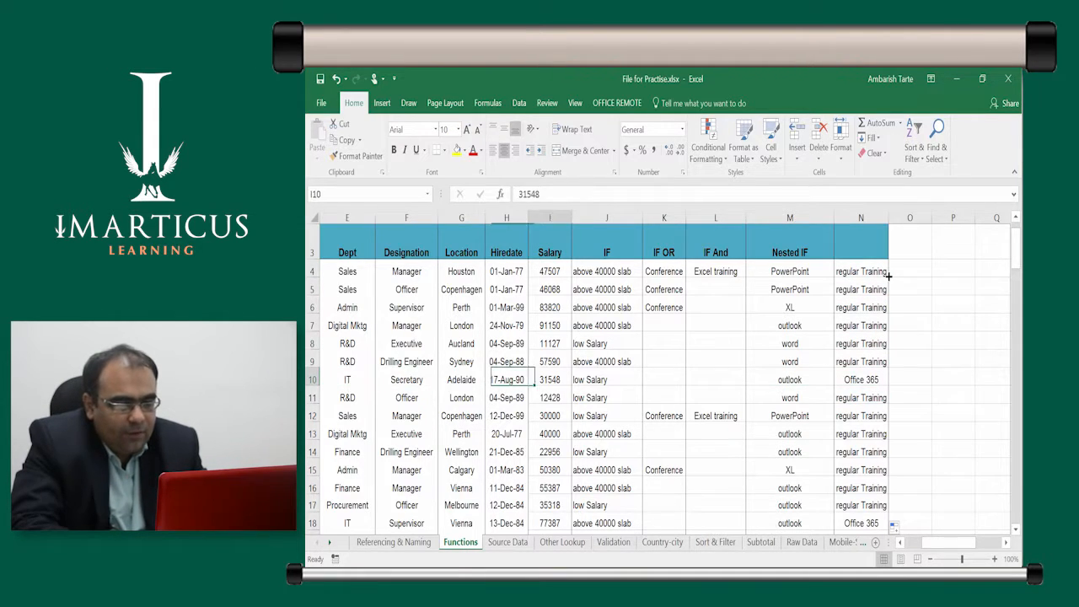
{"action": "key", "text": "Right"}
{"action": "key", "text": "Right"}
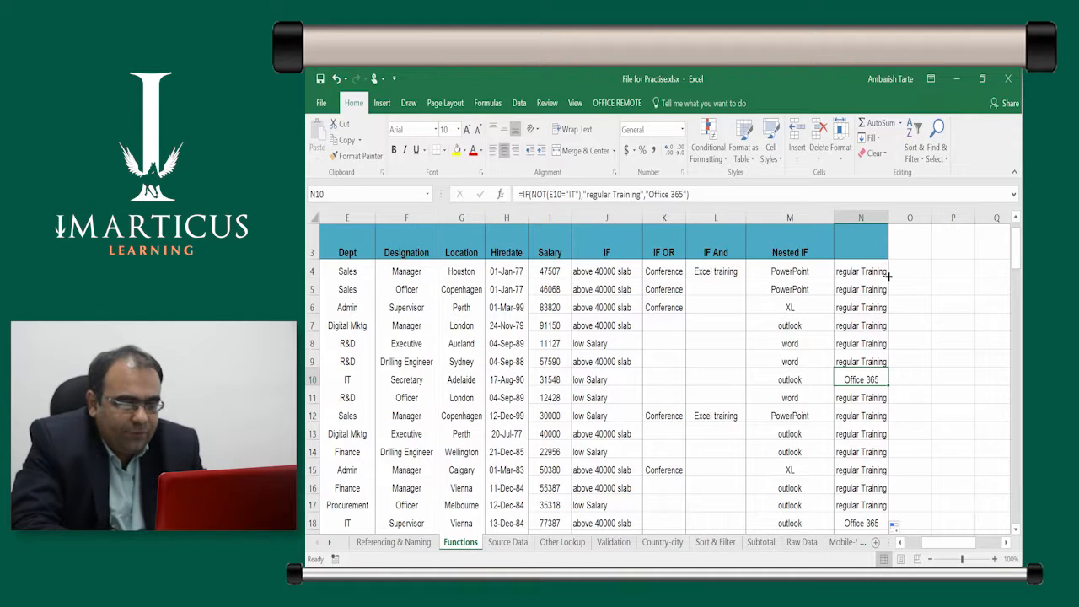
Enter the column heading IF NOT in N3
{"action": "key", "text": "Down"}
{"action": "key", "text": "Down"}
{"action": "key", "text": "Down"}
{"action": "key", "text": "Up"}
{"action": "key", "text": "Up"}
{"action": "key", "text": "Up"}
{"action": "key", "text": "Up"}
{"action": "key", "text": "Up"}
{"action": "key", "text": "Up"}
{"action": "key", "text": "Up"}
{"action": "key", "text": "Up"}
{"action": "key", "text": "Up"}
{"action": "key", "text": "Up"}
{"action": "type", "text": "IF NOT"}
{"action": "key", "text": "Tab"}
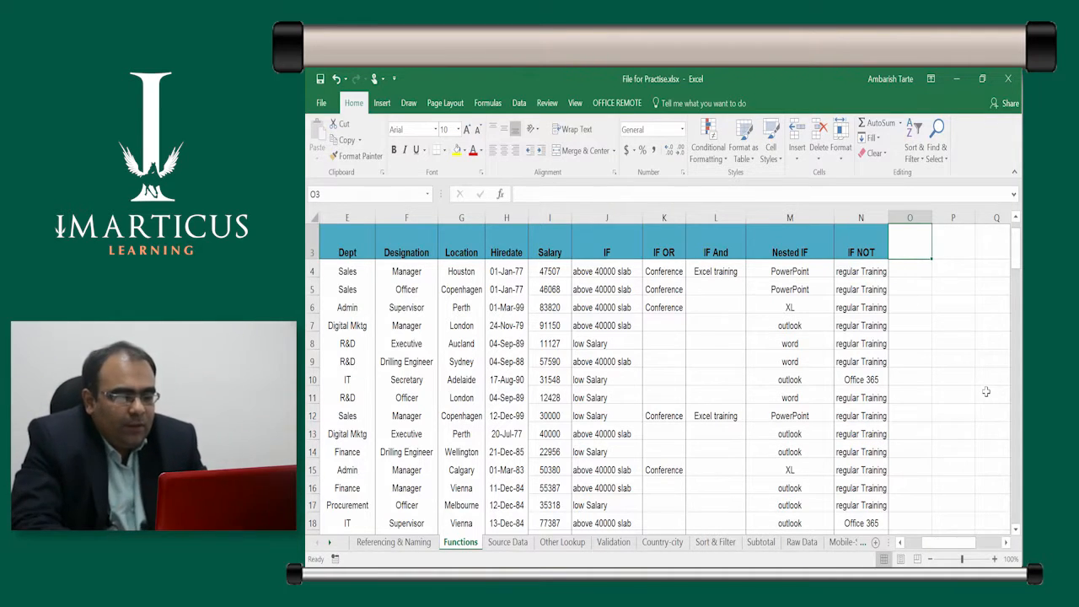
{"action": "key", "text": "Right"}
{"action": "key", "text": "Right"}
{"action": "key", "text": "Right"}
{"action": "key", "text": "Down"}
{"action": "key", "text": "Left"}
{"action": "key", "text": "Left"}
{"action": "key", "text": "Down"}
{"action": "key", "text": "Down"}
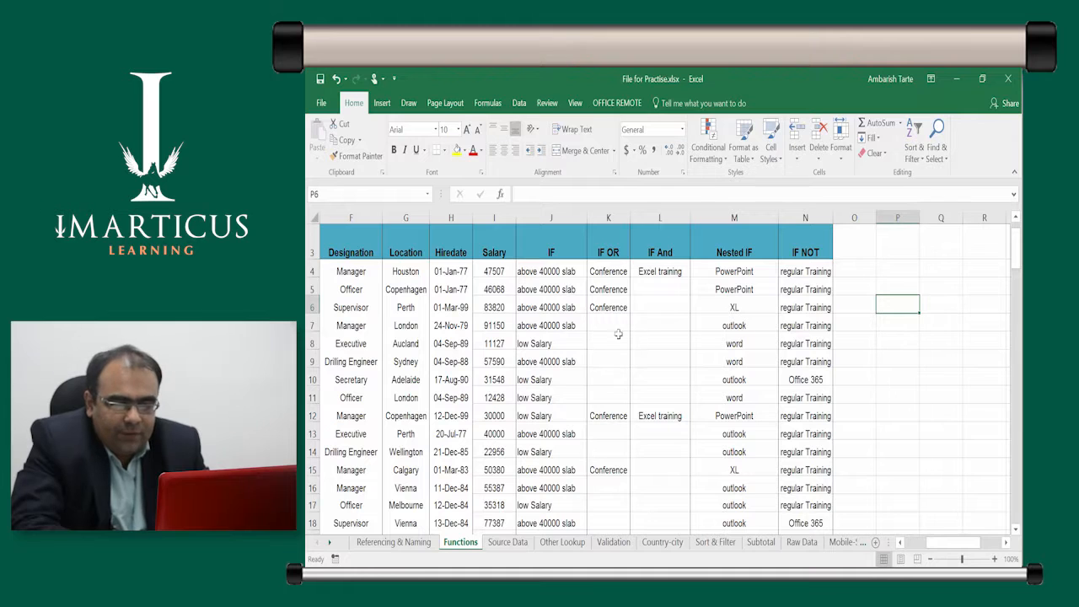
{"action": "left_click", "coordinate": [563, 338]}
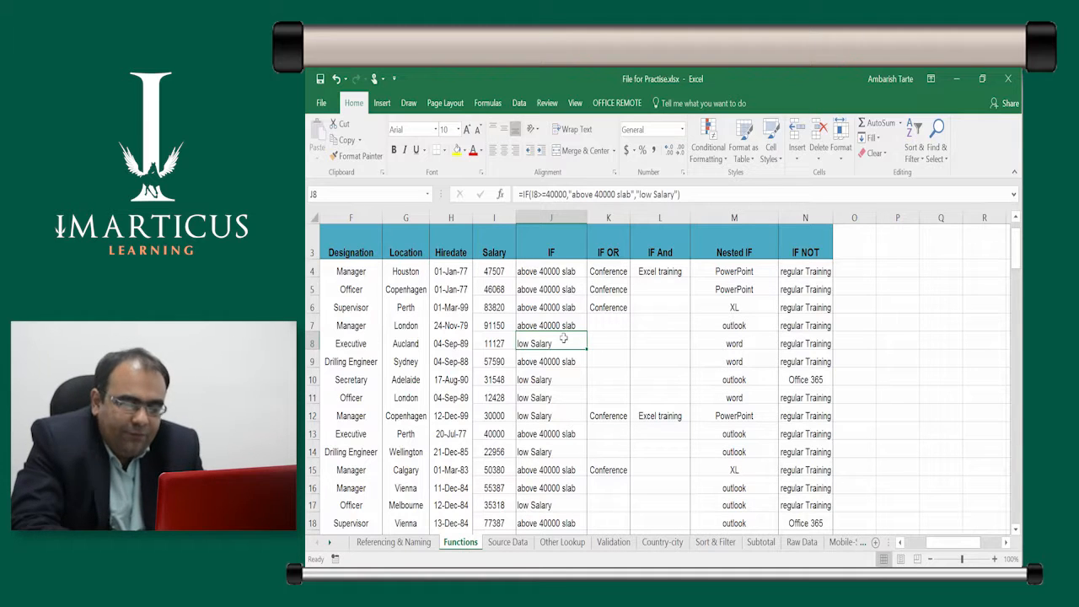
Enter the sample numbers 67, 56, 79, 0 and 90 down cells P5 to P9
{"action": "key", "text": "Right"}
{"action": "key", "text": "Right"}
{"action": "key", "text": "Right"}
{"action": "key", "text": "Right"}
{"action": "key", "text": "Right"}
{"action": "key", "text": "Right"}
{"action": "key", "text": "Up"}
{"action": "key", "text": "Up"}
{"action": "key", "text": "Up"}
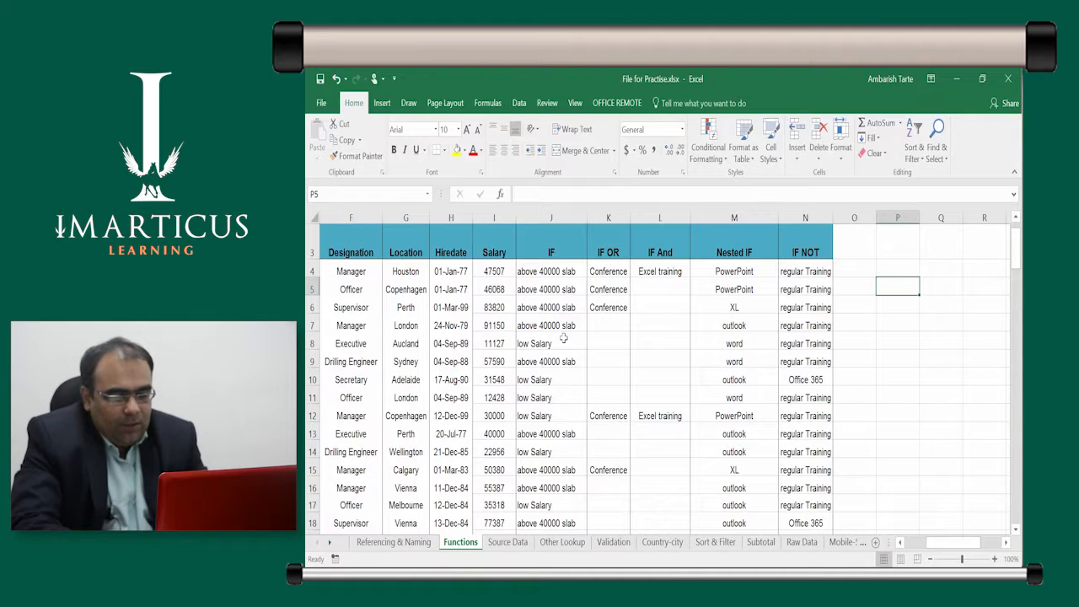
{"action": "type", "text": "67"}
{"action": "key", "text": "Return"}
{"action": "type", "text": "56"}
{"action": "key", "text": "Return"}
{"action": "type", "text": "79"}
{"action": "key", "text": "Return"}
{"action": "type", "text": "0"}
{"action": "key", "text": "Return"}
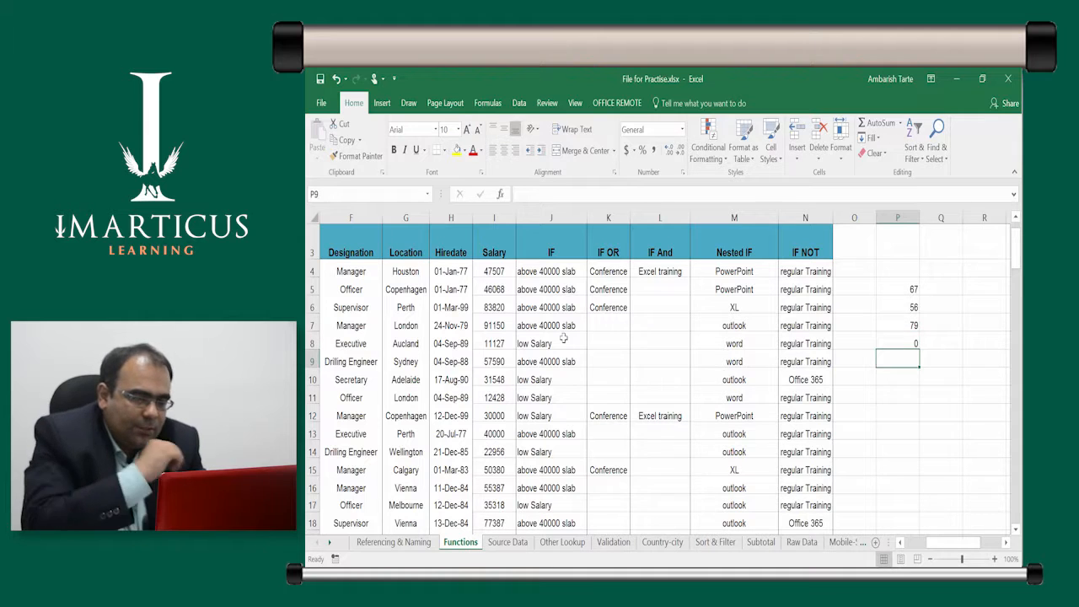
{"action": "type", "text": "90"}
{"action": "key", "text": "ctrl+Return"}
{"action": "key", "text": "Return"}
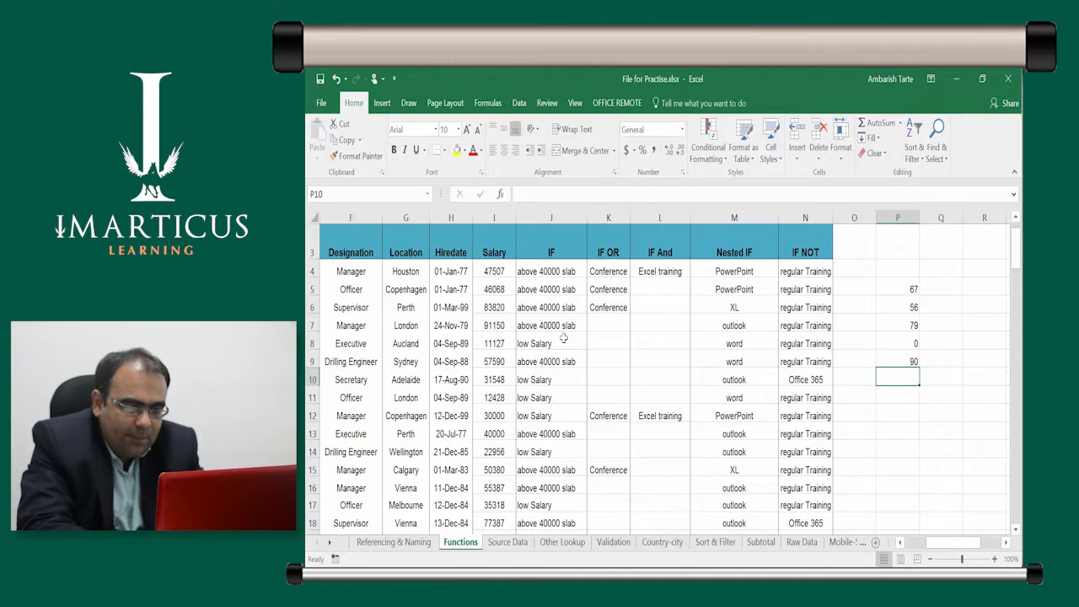
Start a formula in P10 below the sample numbers, highlighting AVERAGE among the suggested functions
{"action": "type", "text": "="}
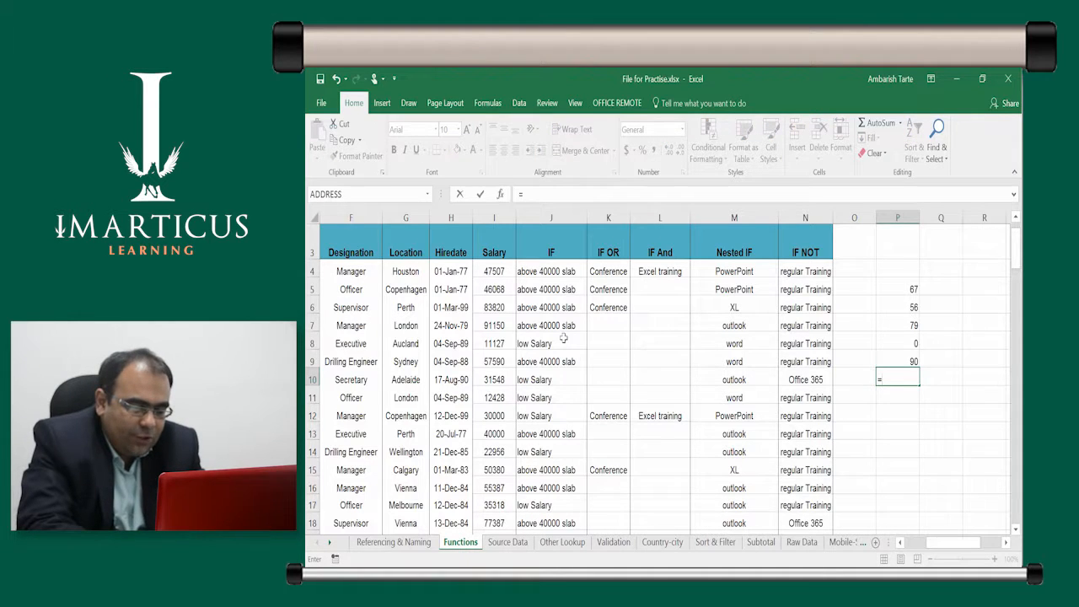
{"action": "type", "text": "ave"}
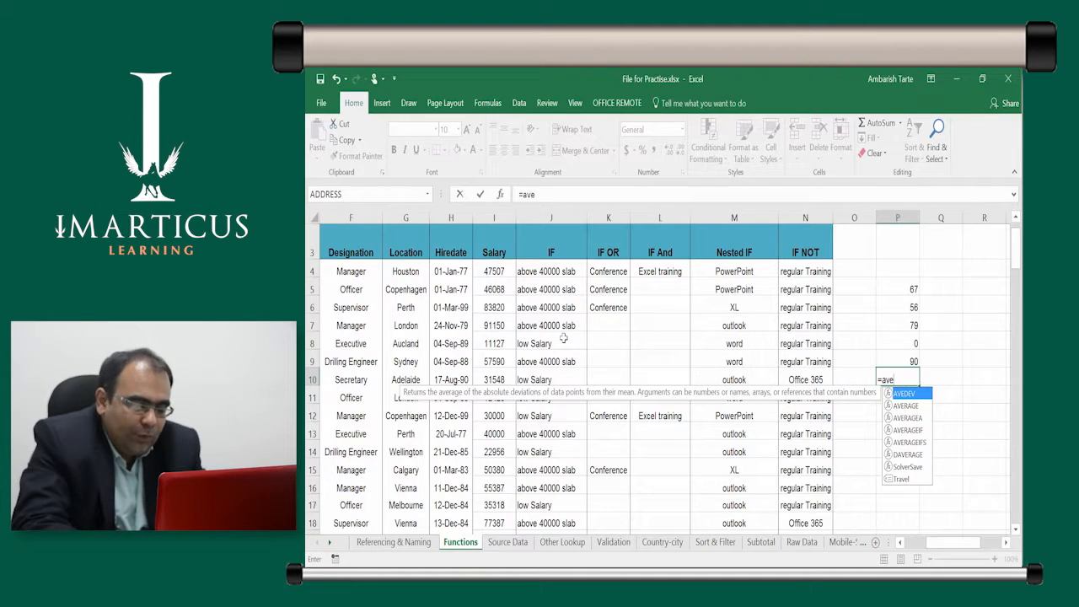
{"action": "key", "text": "super+plus"}
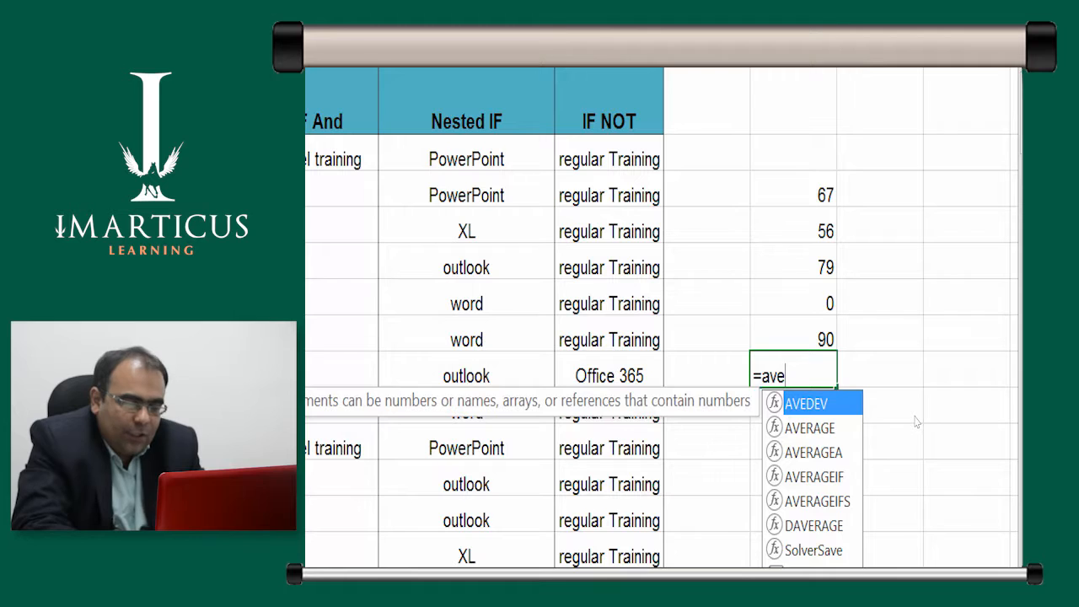
{"action": "key", "text": "Down"}
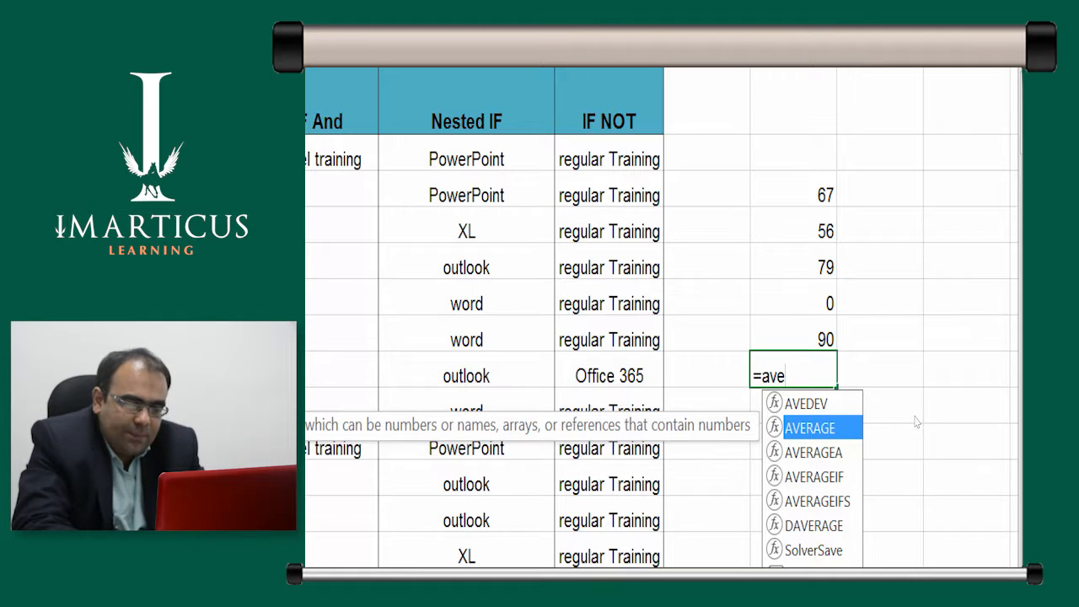